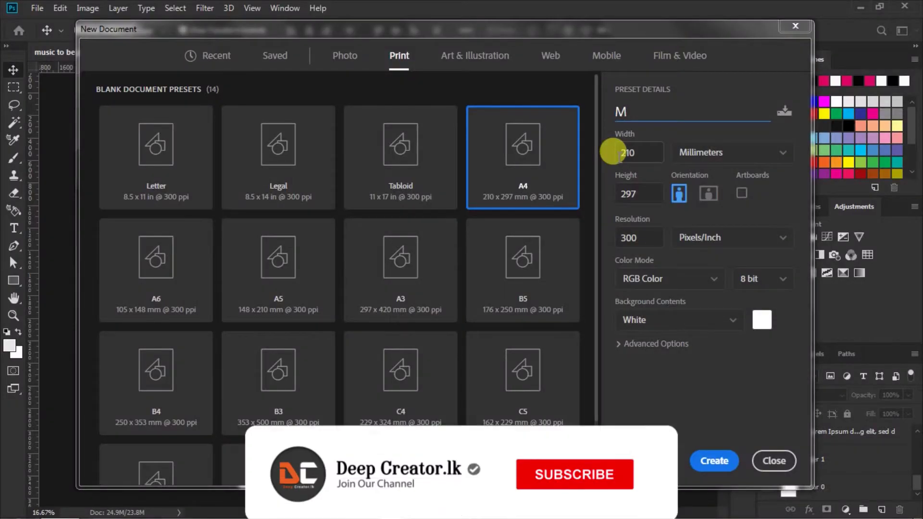
Type the name 'Music flyer' for the new A4 print document.
{"action": "type", "text": "usic"}
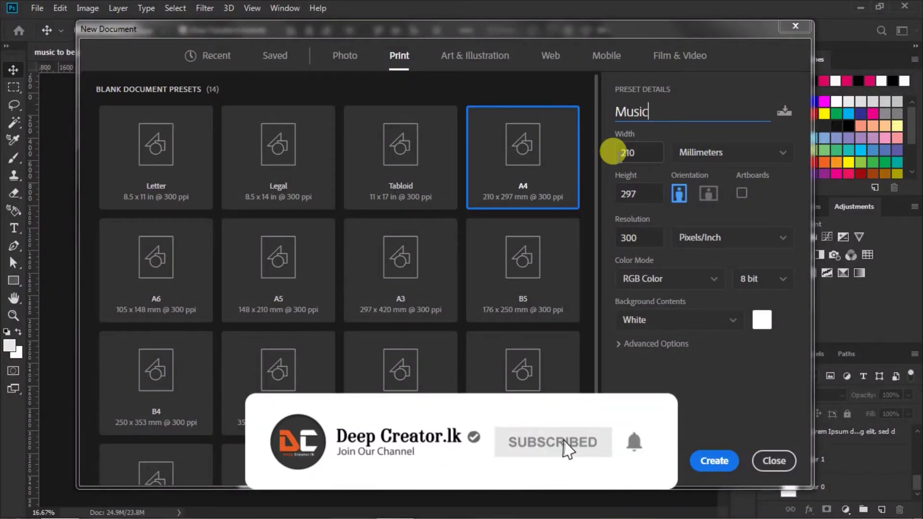
{"action": "type", "text": " flyer design"}
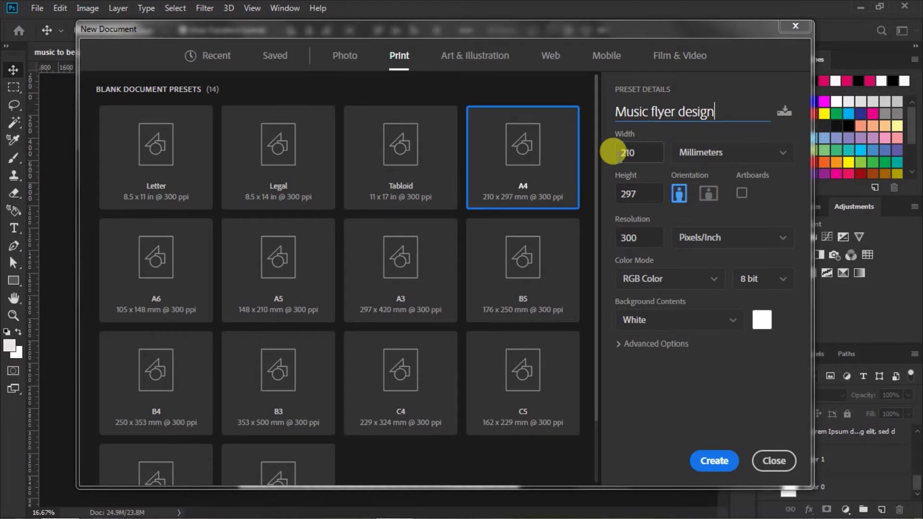
Confirm 210 × 297 mm at 300 ppi and create the 'Music flyer design' document.
{"action": "double_click", "coordinate": [632, 152]}
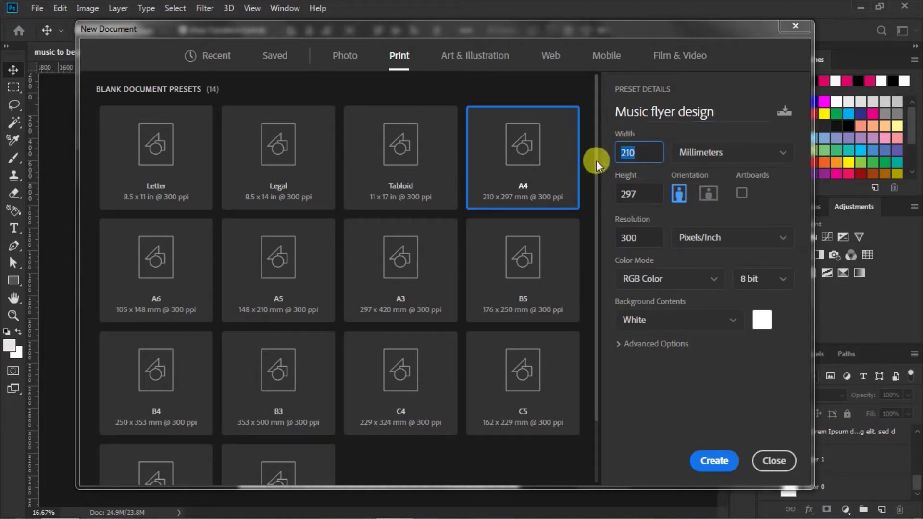
{"action": "double_click", "coordinate": [640, 195]}
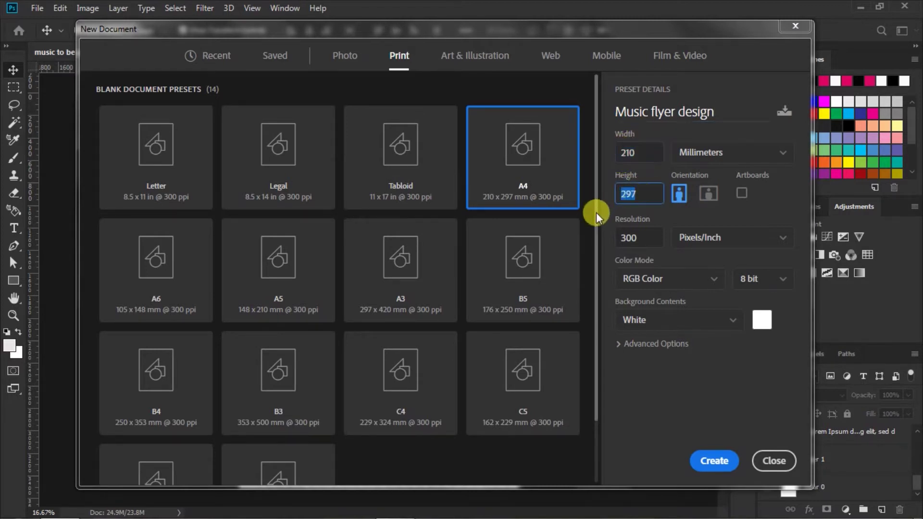
{"action": "double_click", "coordinate": [642, 237]}
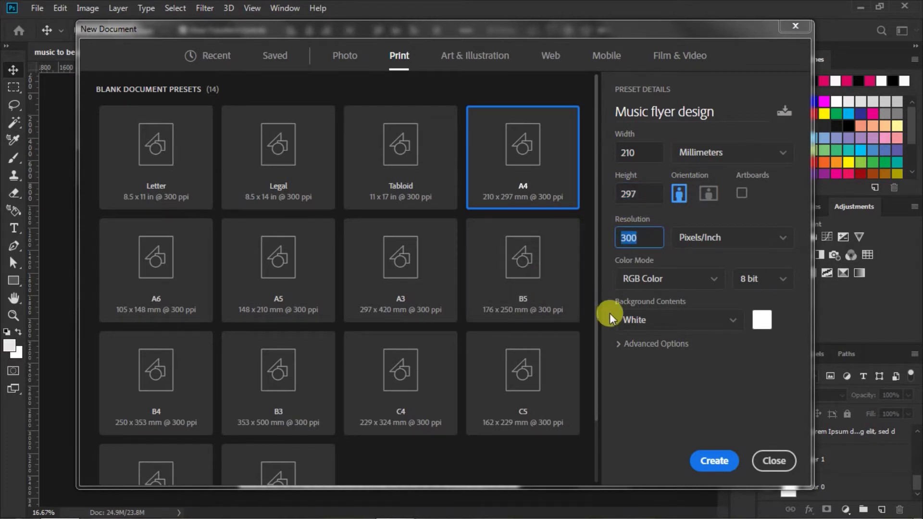
{"action": "left_click", "coordinate": [714, 463]}
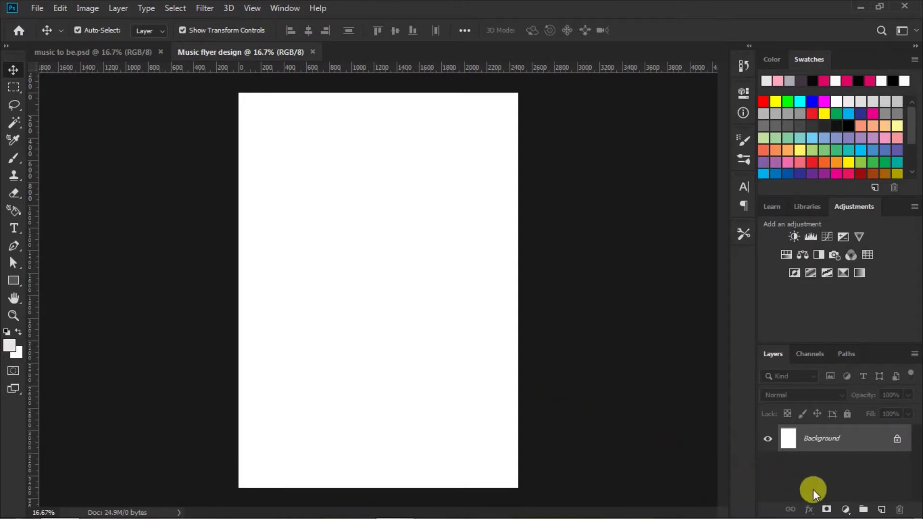
Fill the canvas with a #3f3440 dark purple Solid Color layer and add an empty layer above.
{"action": "left_click", "coordinate": [845, 509]}
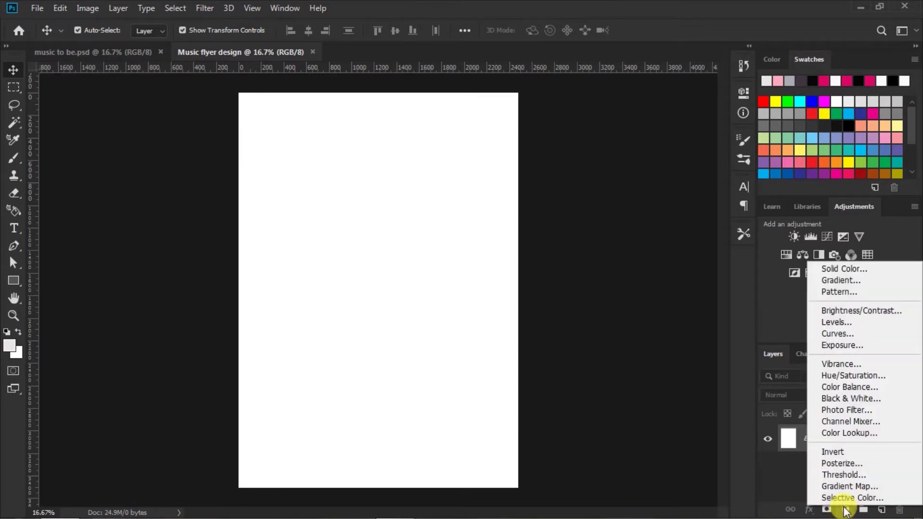
{"action": "left_click", "coordinate": [834, 272]}
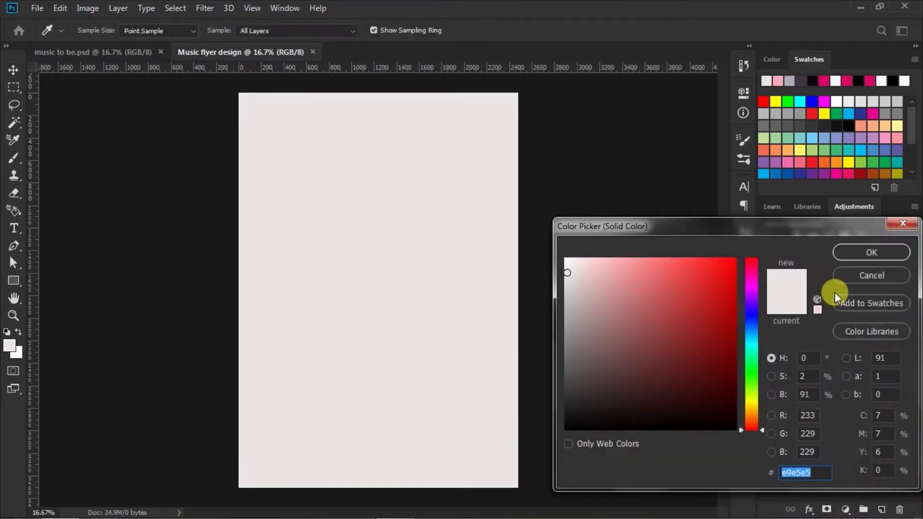
{"action": "left_click", "coordinate": [802, 81]}
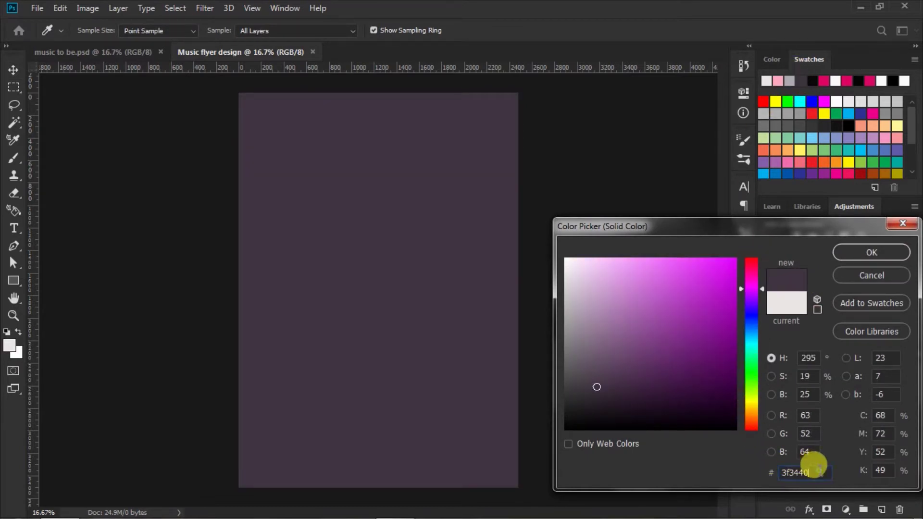
{"action": "left_click_drag", "start_coordinate": [820, 472], "coordinate": [745, 469]}
{"action": "left_click", "coordinate": [854, 254]}
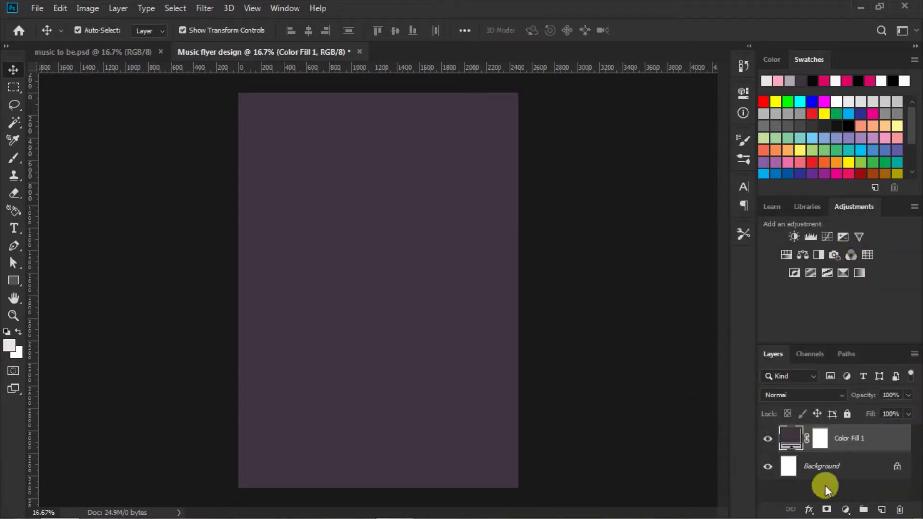
{"action": "left_click", "coordinate": [881, 509]}
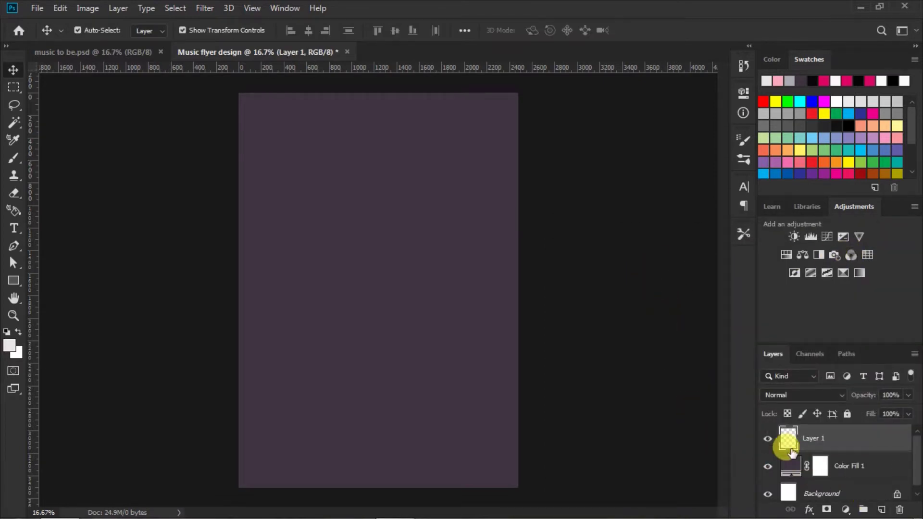
Set the foreground colour to lavender grey #acaab4.
{"action": "left_click", "coordinate": [9, 347]}
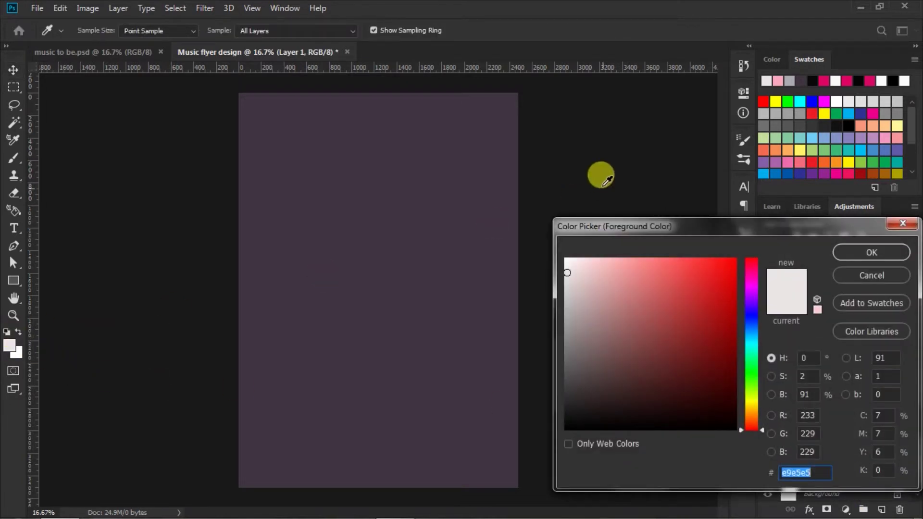
{"action": "left_click", "coordinate": [789, 81]}
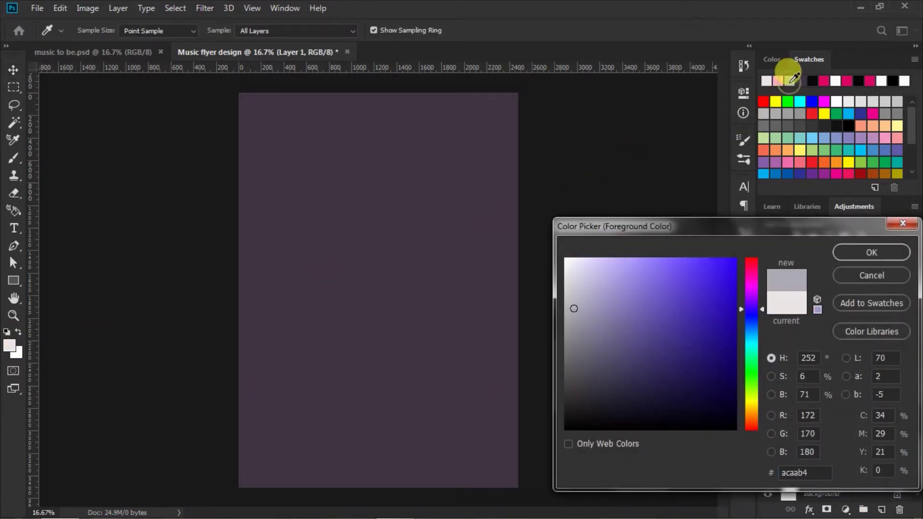
{"action": "left_click", "coordinate": [803, 473]}
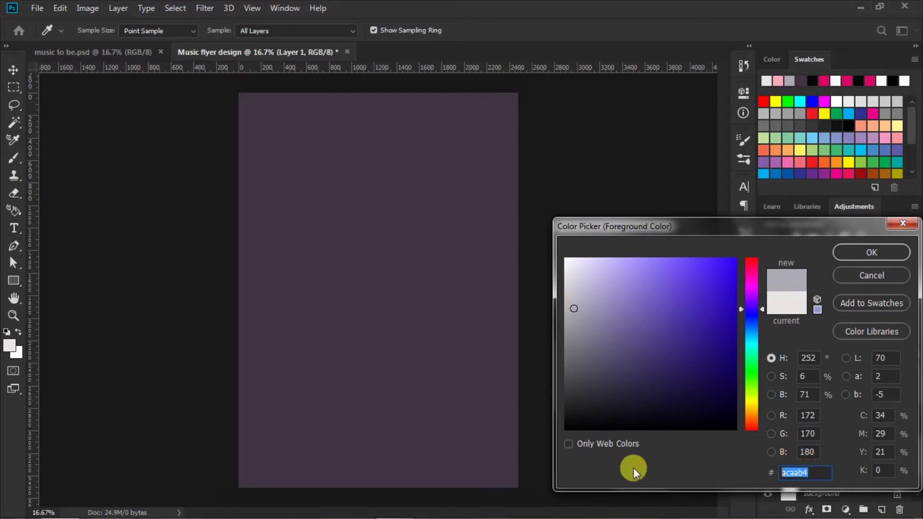
{"action": "left_click", "coordinate": [841, 253]}
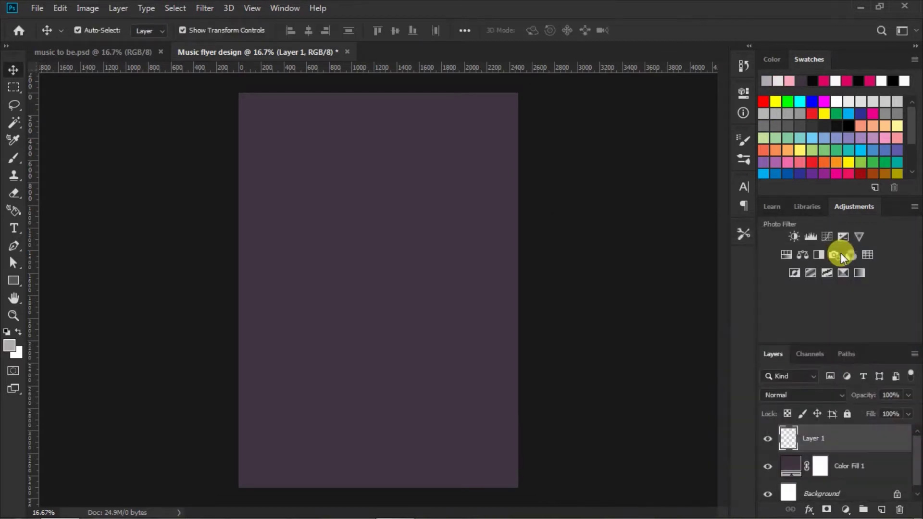
Select the Brush tool with the custom 04.psd torn-edge brush preset.
{"action": "left_click", "coordinate": [12, 159]}
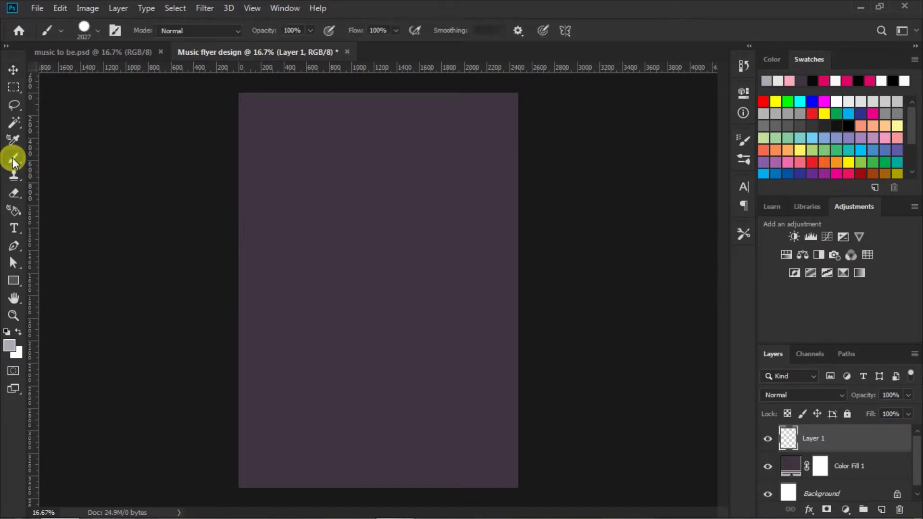
{"action": "left_click", "coordinate": [95, 30]}
{"action": "left_click_drag", "start_coordinate": [46, 133], "coordinate": [28, 133]}
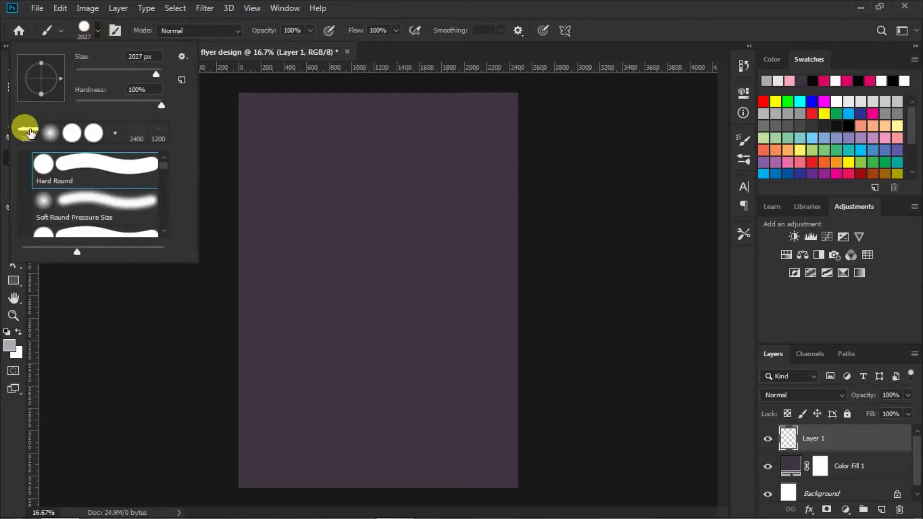
{"action": "left_click", "coordinate": [36, 222]}
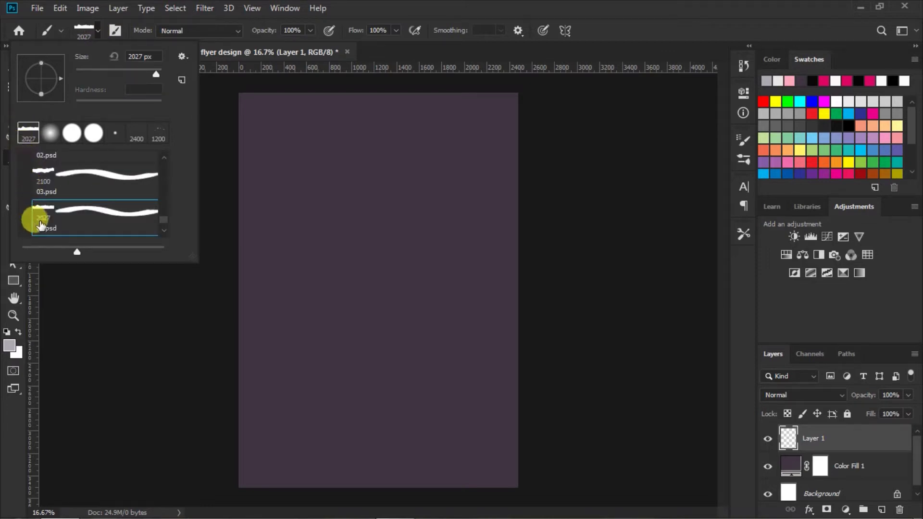
{"action": "left_click", "coordinate": [99, 73]}
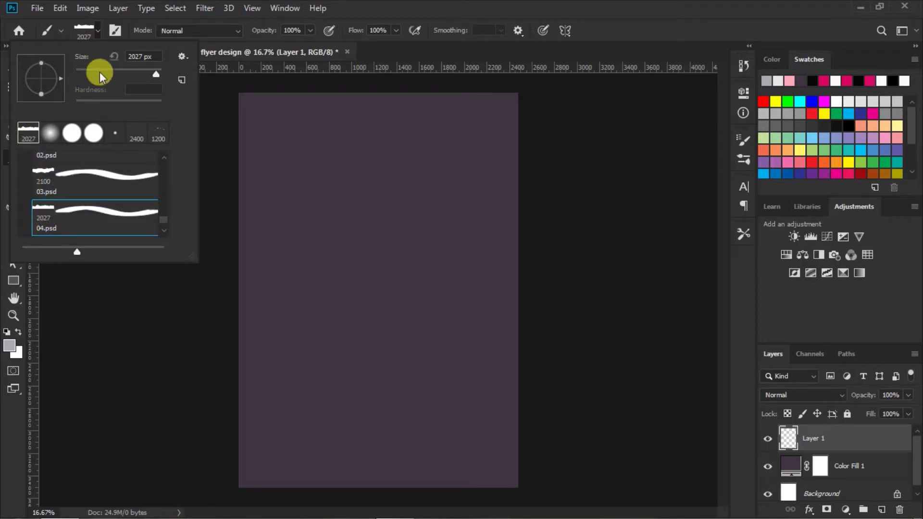
{"action": "left_click", "coordinate": [97, 28]}
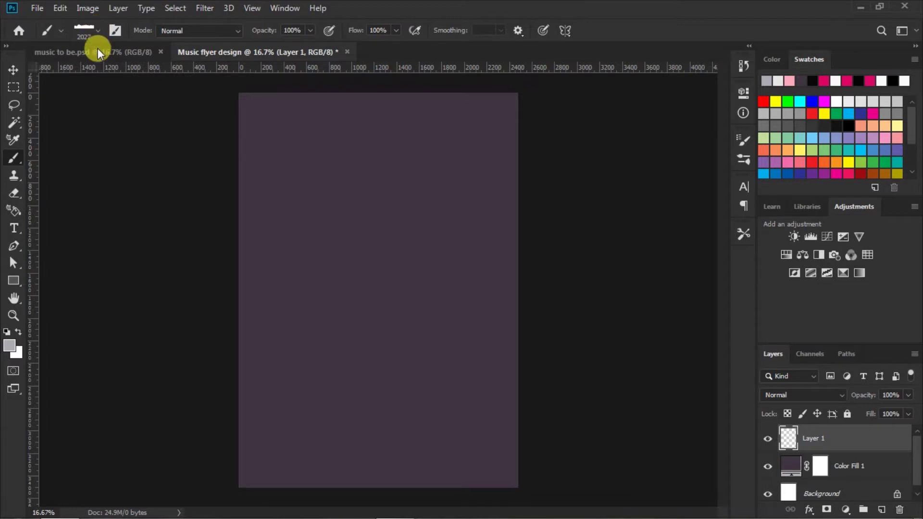
In Brush Settings, set the tip angle to 105° and size to 4120 px.
{"action": "left_click", "coordinate": [739, 158]}
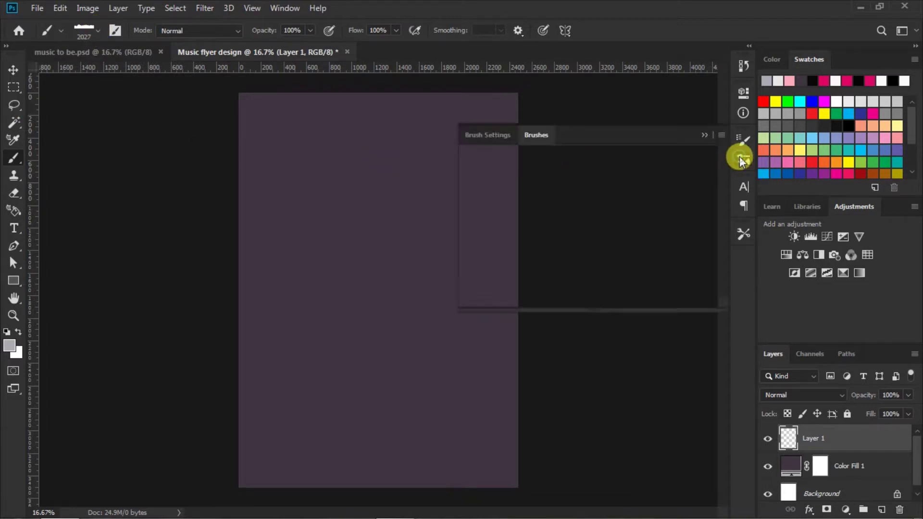
{"action": "left_click", "coordinate": [503, 135]}
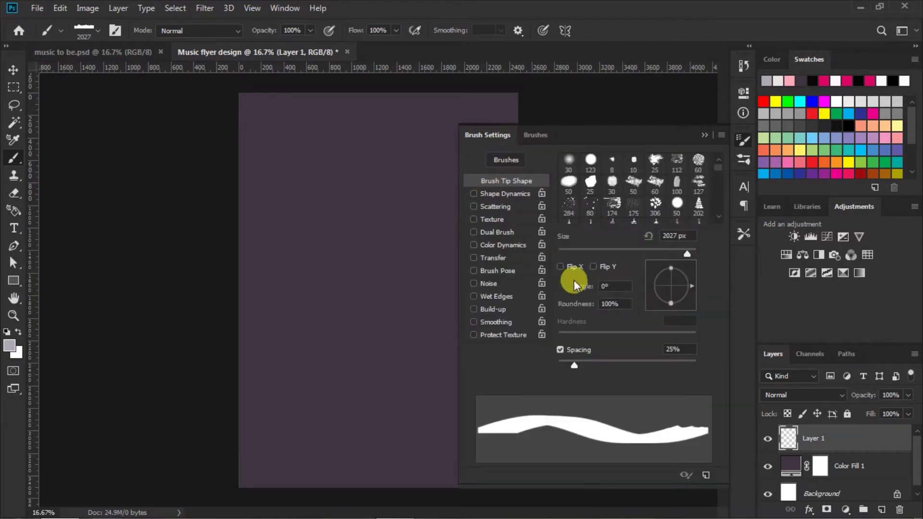
{"action": "left_click", "coordinate": [603, 286]}
{"action": "type", "text": "10"}
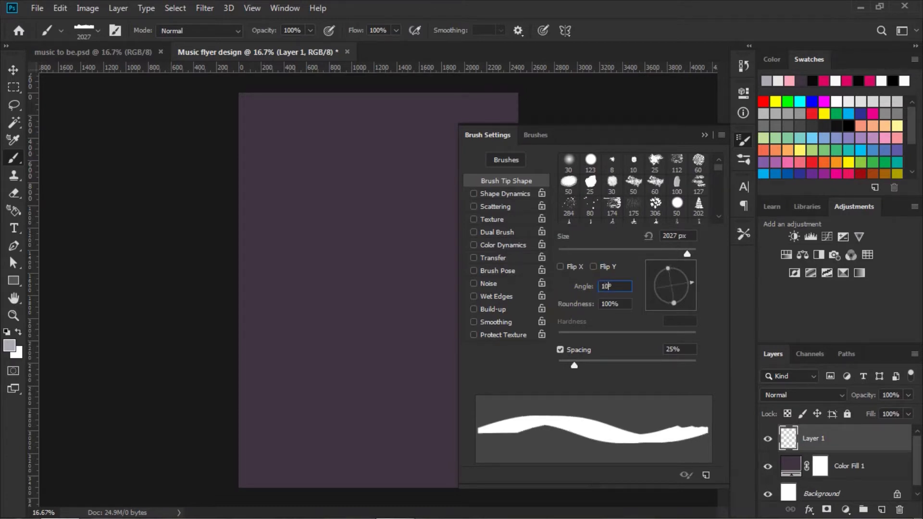
{"action": "type", "text": "5"}
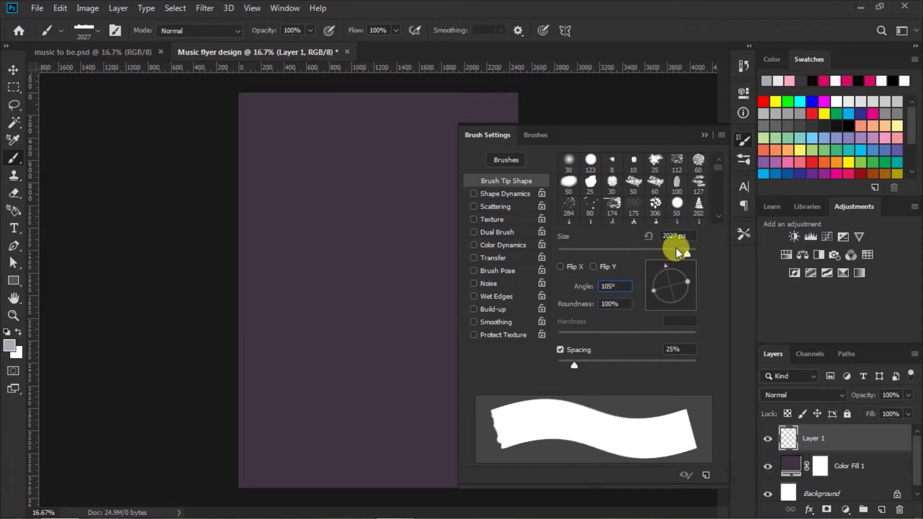
{"action": "double_click", "coordinate": [672, 235]}
{"action": "type", "text": "4120"}
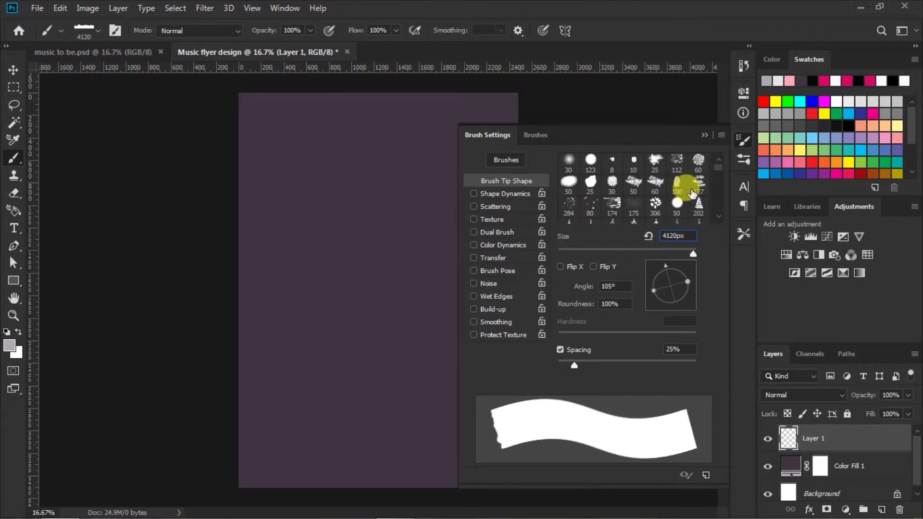
{"action": "left_click", "coordinate": [705, 135]}
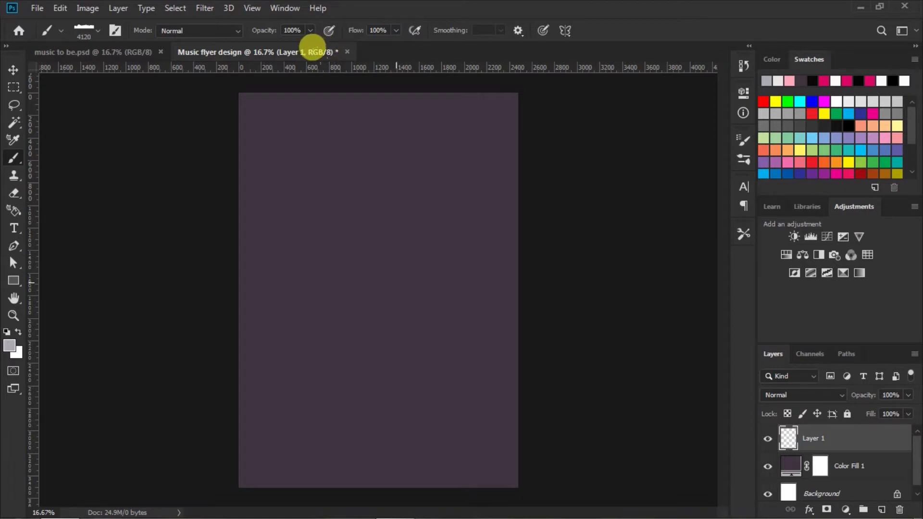
Stamp the torn-edge strip, then paint the right side grey with a 1300 px Hard Round brush.
{"action": "left_click", "coordinate": [409, 289]}
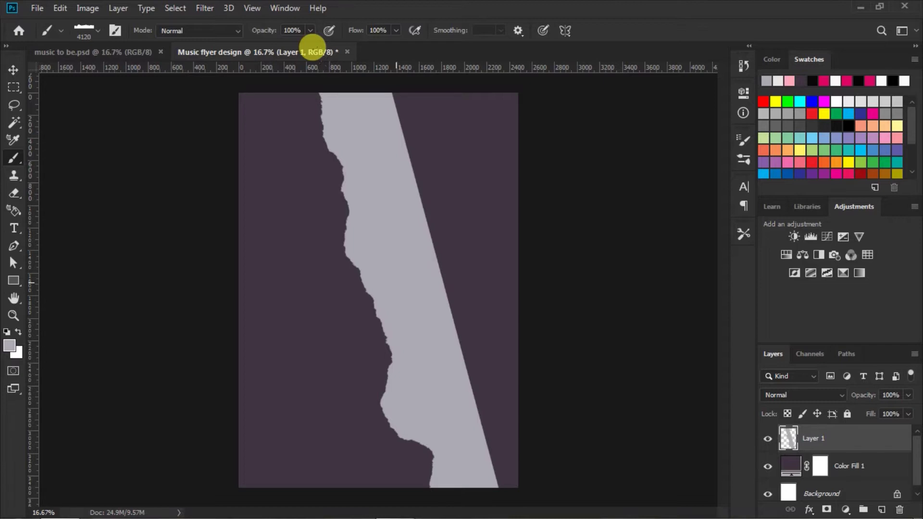
{"action": "left_click", "coordinate": [97, 31]}
{"action": "left_click", "coordinate": [114, 137]}
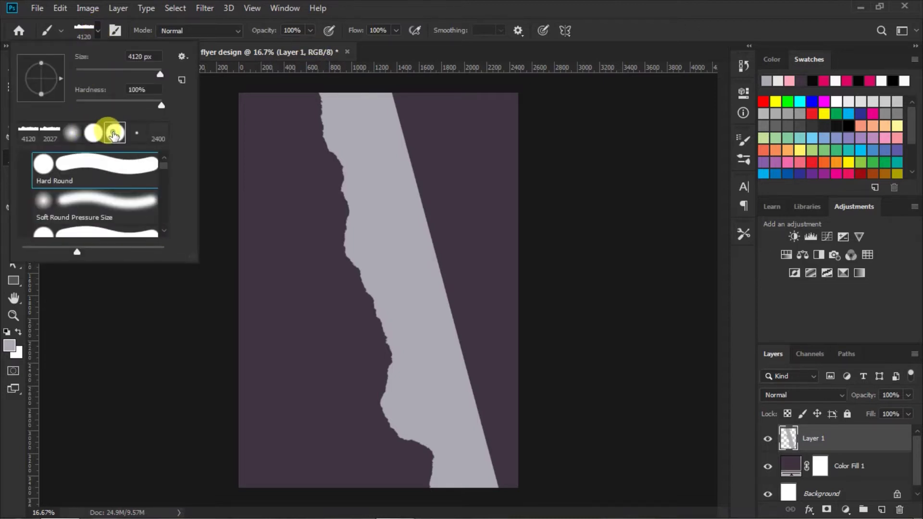
{"action": "left_click", "coordinate": [91, 28]}
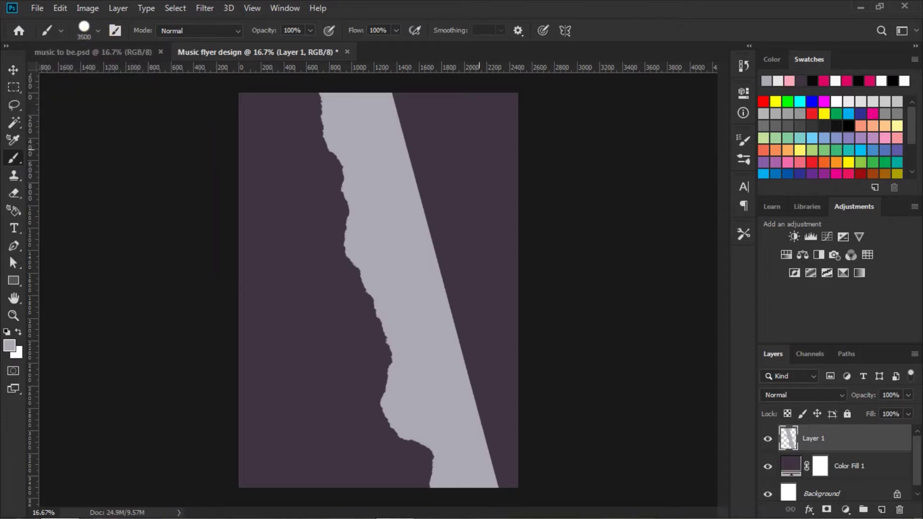
{"action": "key", "text": "bracketleft"}
{"action": "key", "text": "bracketleft"}
{"action": "key", "text": "bracketleft"}
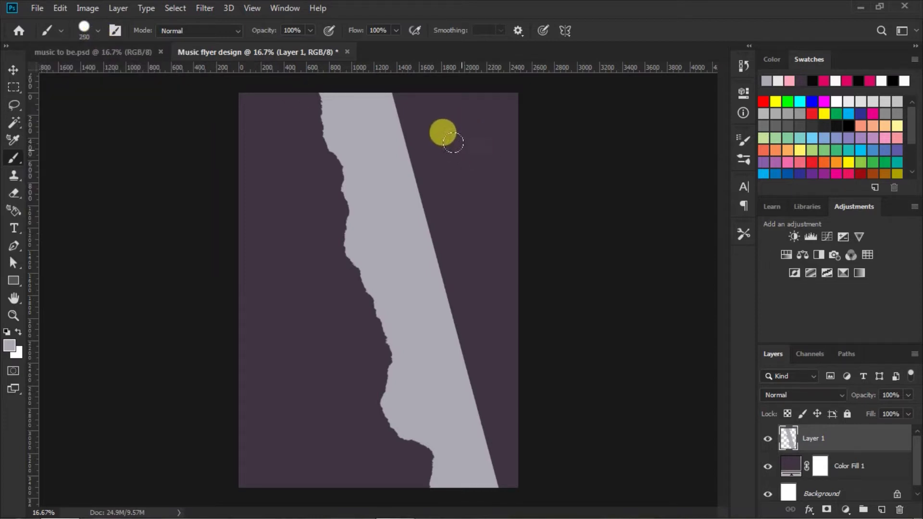
{"action": "left_click", "coordinate": [446, 144]}
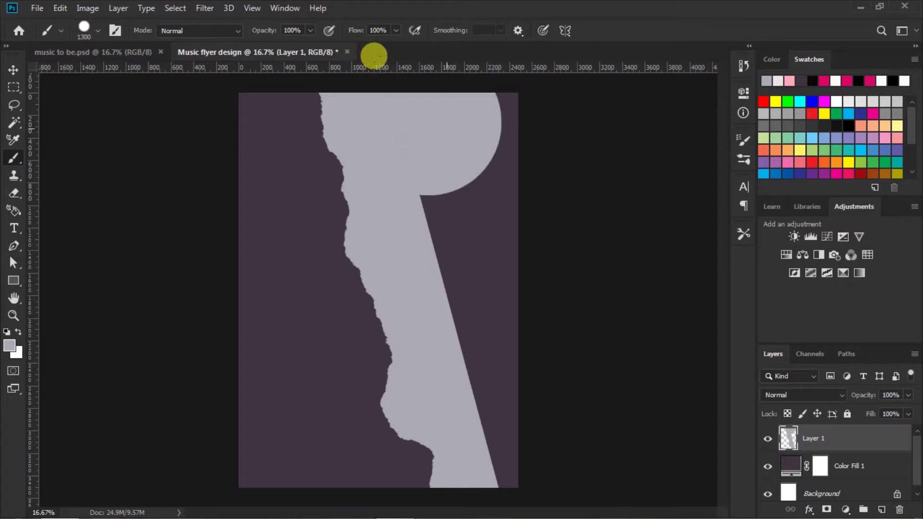
{"action": "left_click", "coordinate": [474, 149]}
{"action": "mouse_move", "coordinate": [413, 58]}
{"action": "left_mouse_down"}
{"action": "mouse_move", "coordinate": [398, 136]}
{"action": "mouse_move", "coordinate": [421, 246]}
{"action": "mouse_move", "coordinate": [468, 383]}
{"action": "left_mouse_up"}
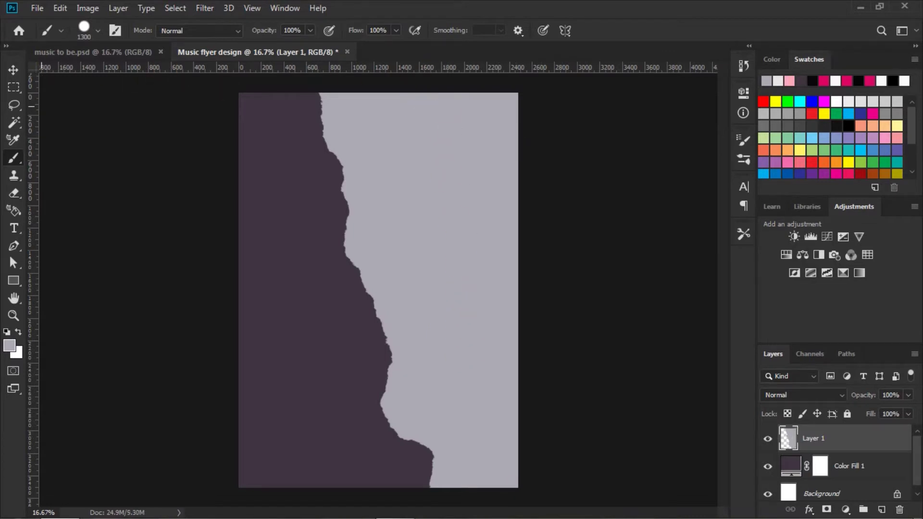
{"action": "left_click", "coordinate": [13, 71]}
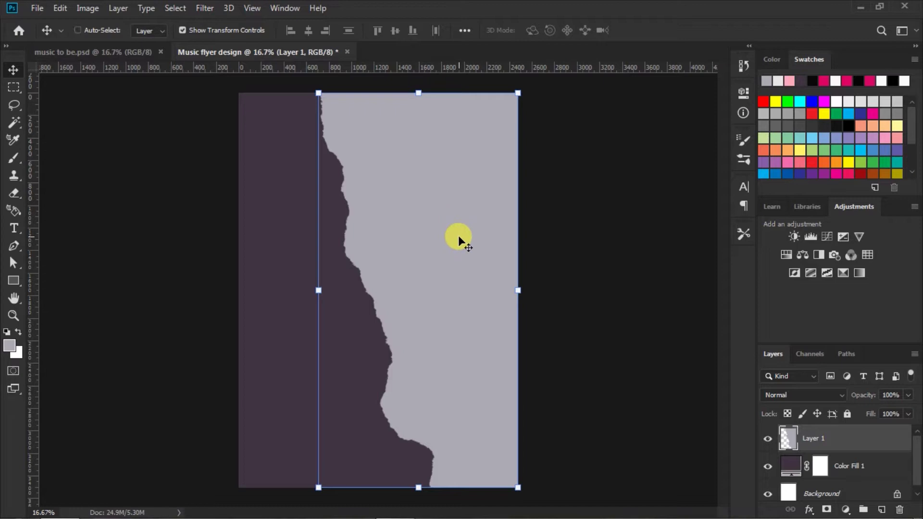
Duplicate Layer 1, load the copy's outline as a selection, and set foreground to #e9e5e5.
{"action": "key", "text": "ctrl+j"}
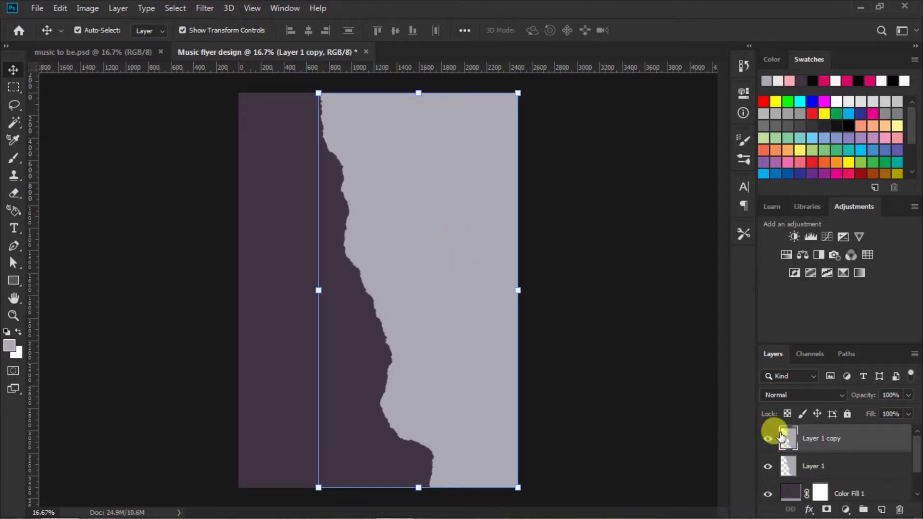
{"action": "key", "text": "ctrl+j"}
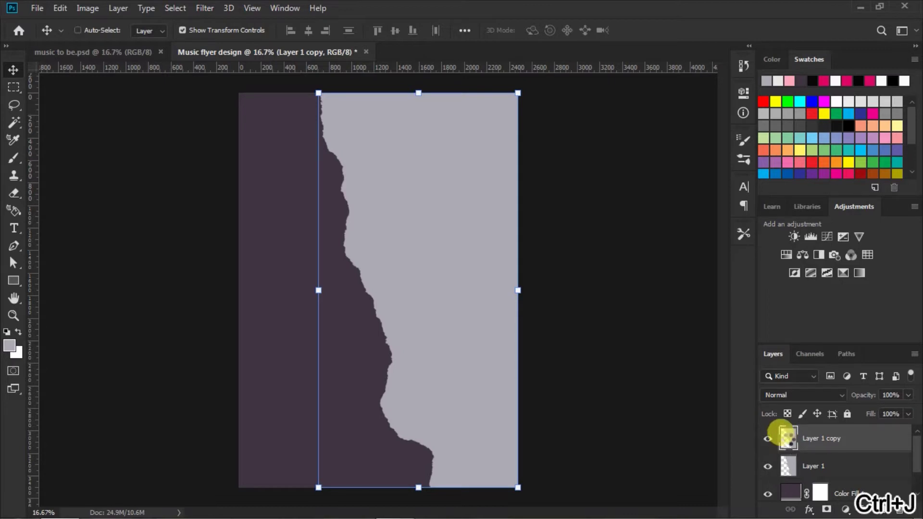
{"action": "left_click", "coordinate": [787, 439], "text": "ctrl"}
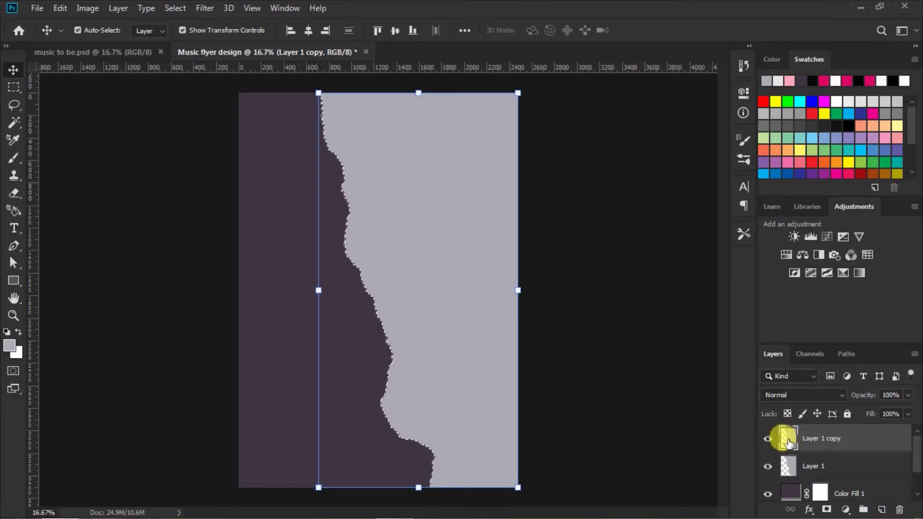
{"action": "left_click", "coordinate": [10, 346]}
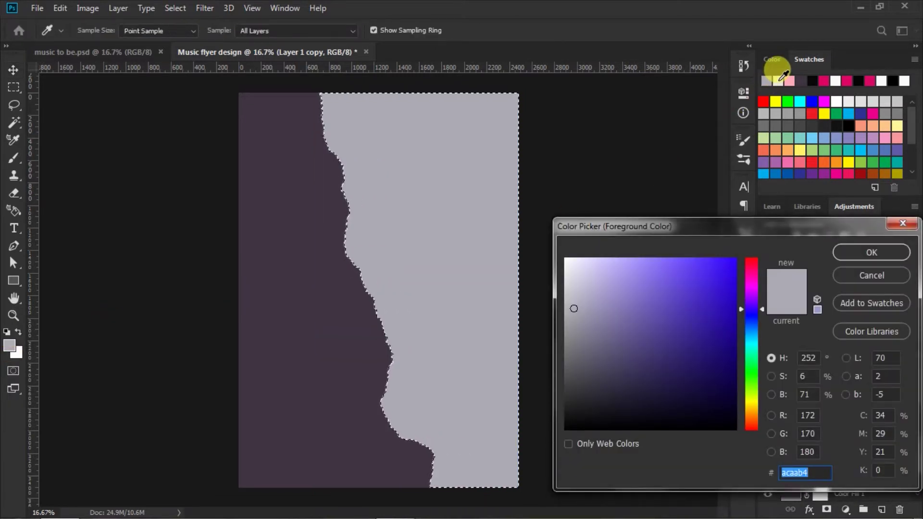
{"action": "left_click", "coordinate": [779, 80]}
{"action": "double_click", "coordinate": [817, 473]}
{"action": "left_click", "coordinate": [850, 254]}
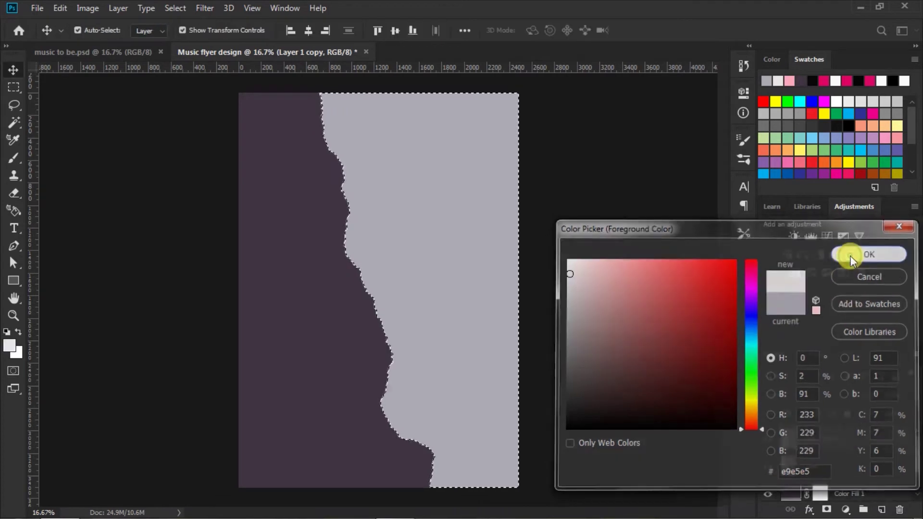
Paint the selected panel shape off-white and deselect.
{"action": "left_click", "coordinate": [13, 159]}
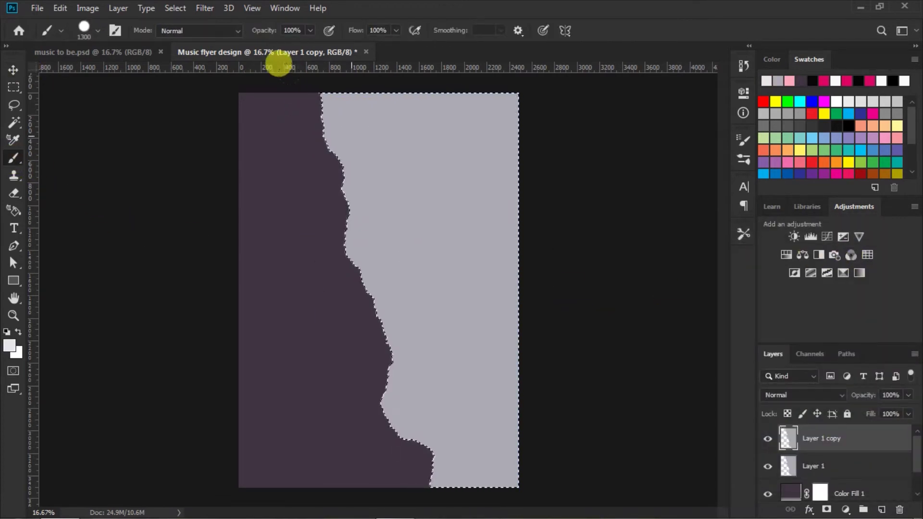
{"action": "left_click", "coordinate": [361, 137]}
{"action": "mouse_move", "coordinate": [335, 62]}
{"action": "left_mouse_down"}
{"action": "mouse_move", "coordinate": [420, 366]}
{"action": "mouse_move", "coordinate": [330, 128]}
{"action": "mouse_move", "coordinate": [400, 385]}
{"action": "left_mouse_up"}
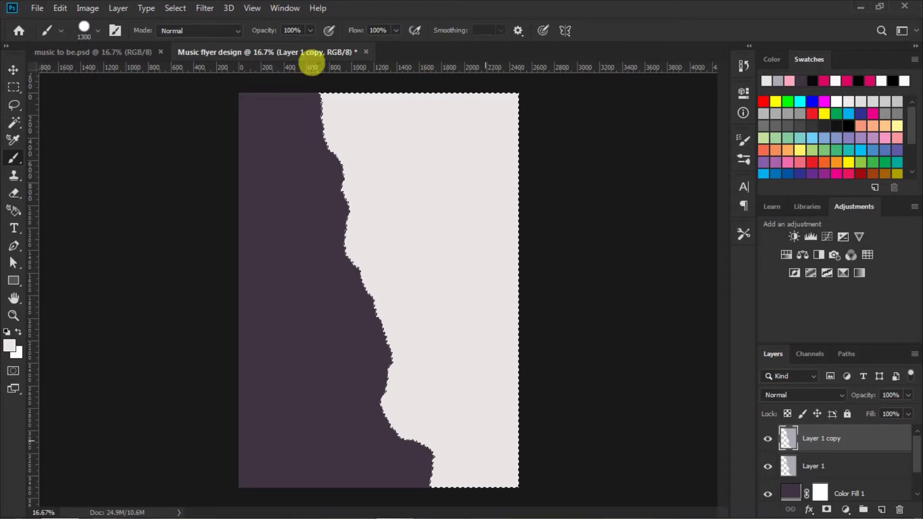
{"action": "left_click", "coordinate": [14, 87]}
{"action": "right_click", "coordinate": [388, 175]}
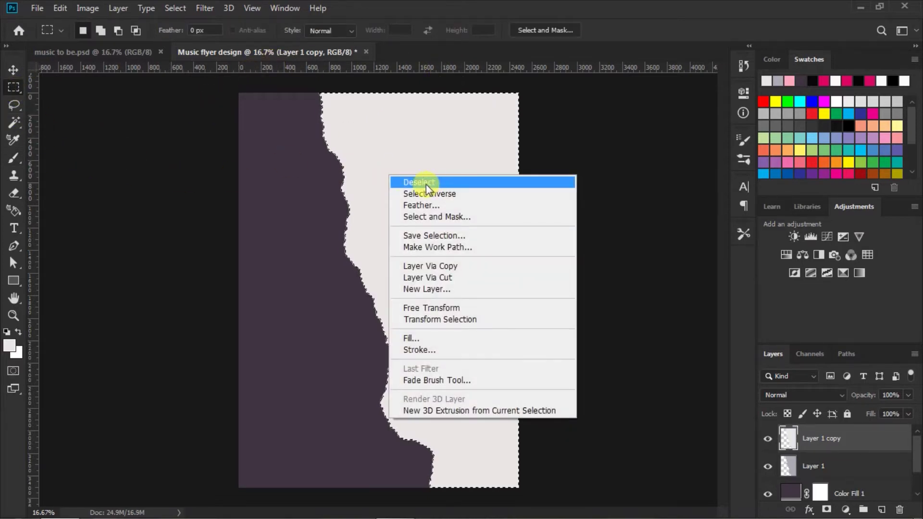
{"action": "left_click", "coordinate": [420, 181]}
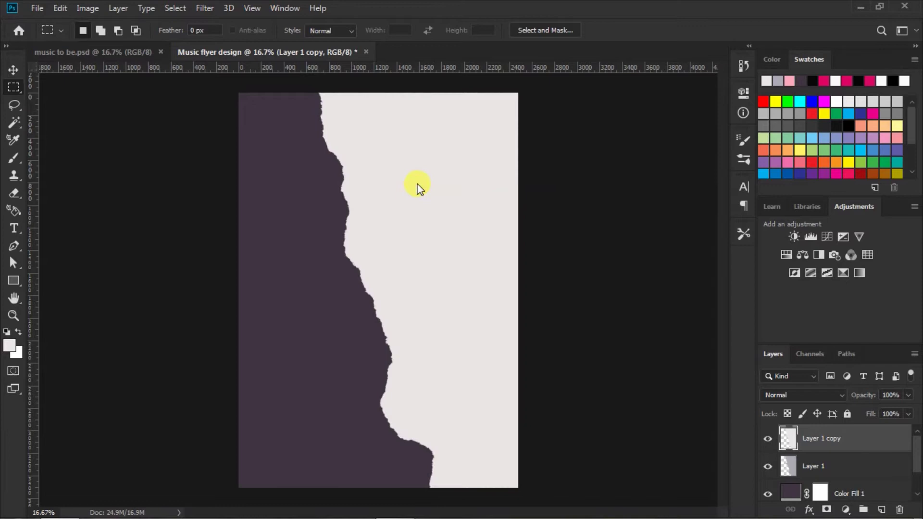
{"action": "left_click", "coordinate": [14, 70]}
Move the off-white copy below Layer 1 and enlarge it with Free Transform.
{"action": "left_click_drag", "start_coordinate": [806, 449], "coordinate": [791, 470]}
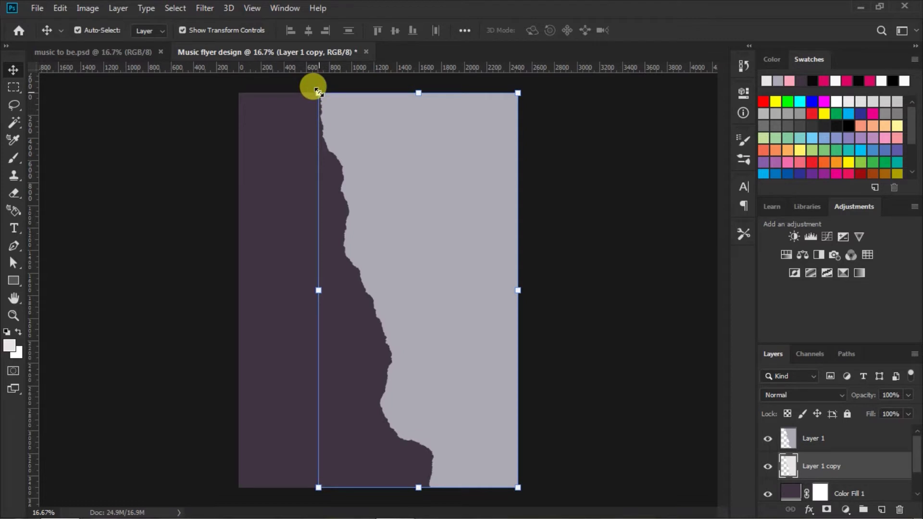
{"action": "left_click_drag", "start_coordinate": [317, 92], "coordinate": [305, 71]}
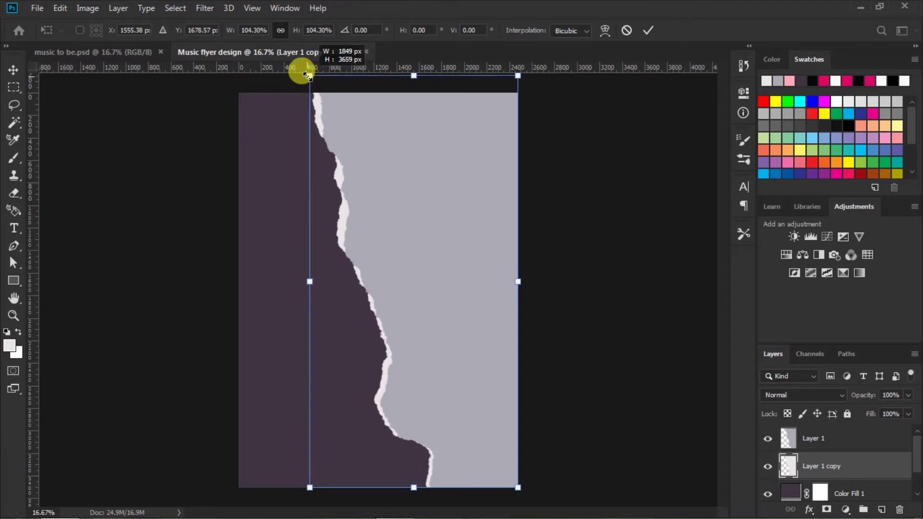
{"action": "left_click_drag", "start_coordinate": [305, 71], "coordinate": [309, 75]}
{"action": "left_click_drag", "start_coordinate": [518, 488], "coordinate": [521, 493]}
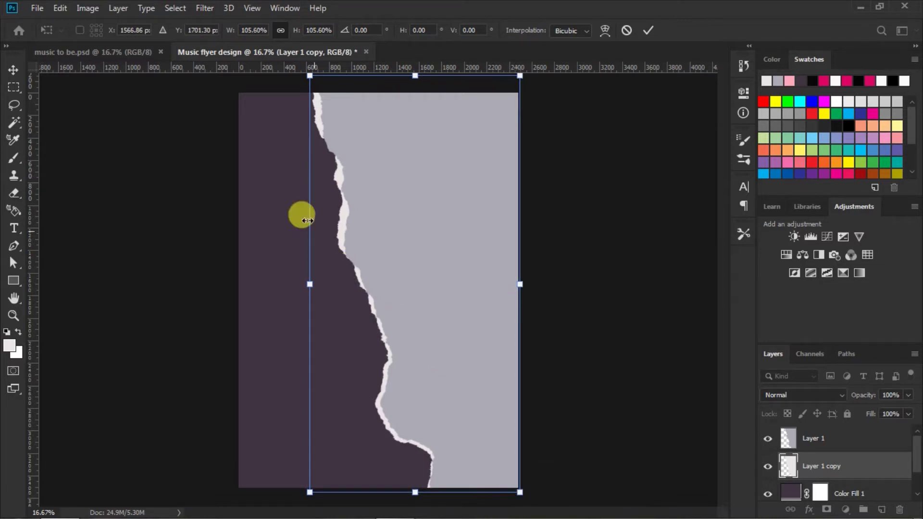
{"action": "left_click_drag", "start_coordinate": [304, 74], "coordinate": [301, 72]}
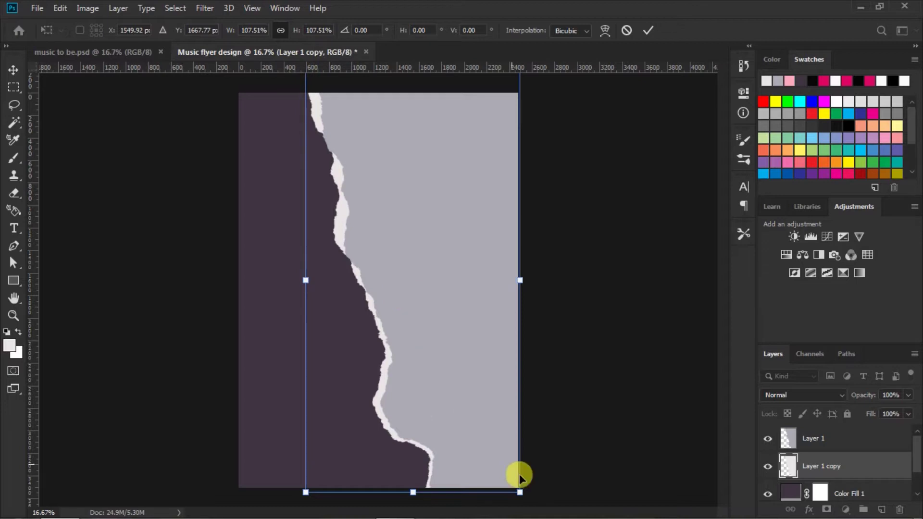
{"action": "left_click_drag", "start_coordinate": [520, 492], "coordinate": [524, 497]}
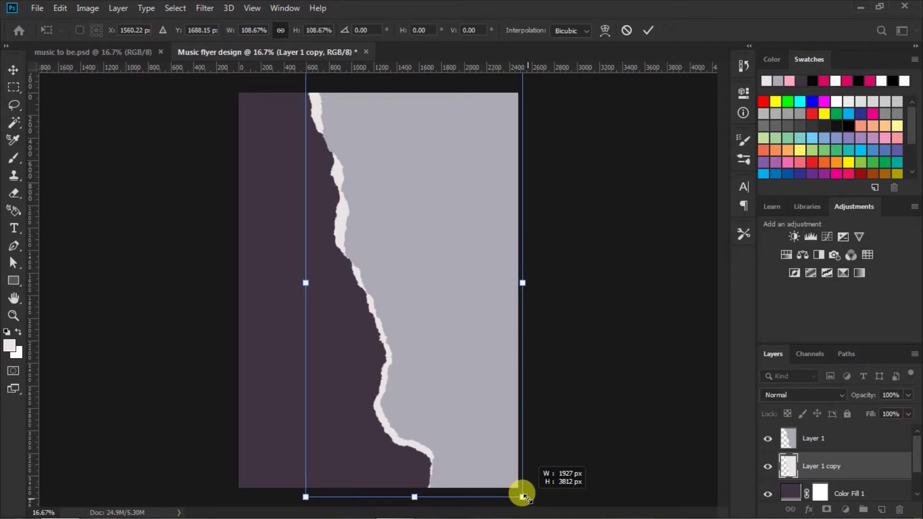
{"action": "left_click_drag", "start_coordinate": [523, 283], "coordinate": [528, 283]}
{"action": "left_click_drag", "start_coordinate": [527, 282], "coordinate": [527, 282]}
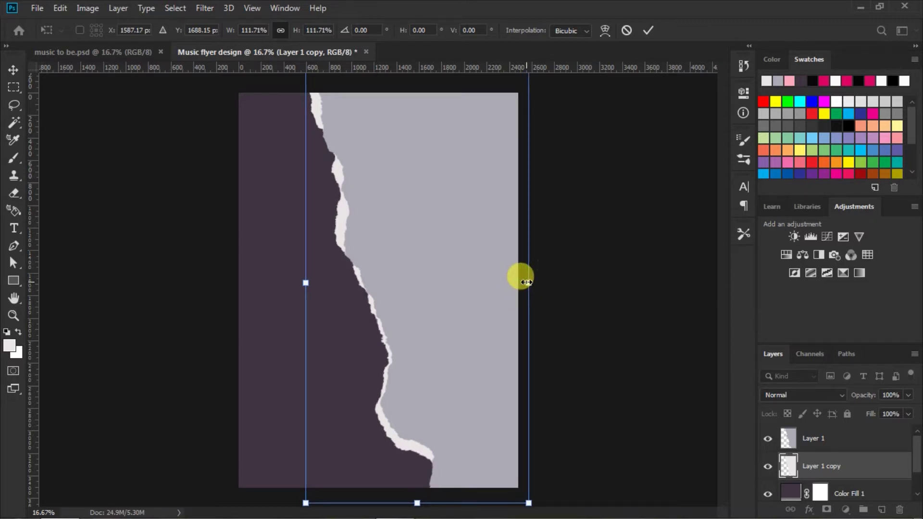
Commit the enlarged border, select grey Layer 1, and switch to music to be.psd.
{"action": "left_click", "coordinate": [646, 30]}
{"action": "left_click", "coordinate": [646, 30]}
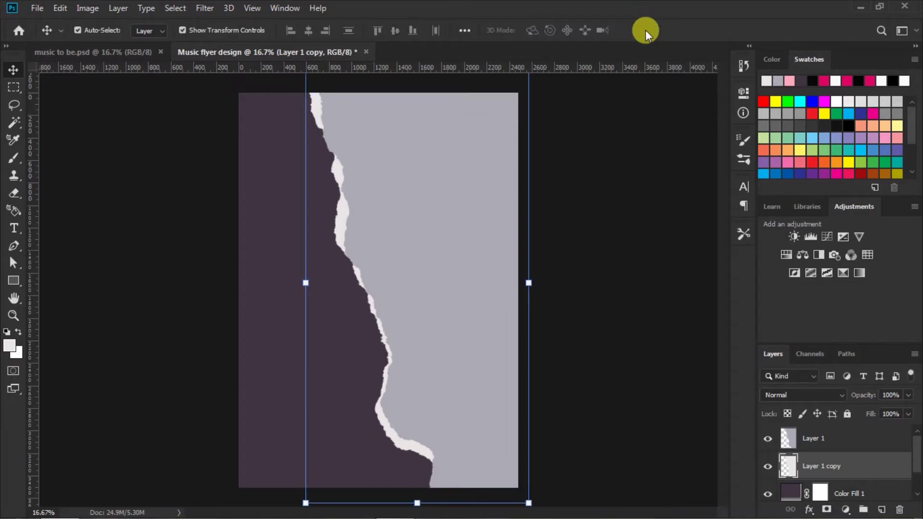
{"action": "left_click", "coordinate": [617, 243]}
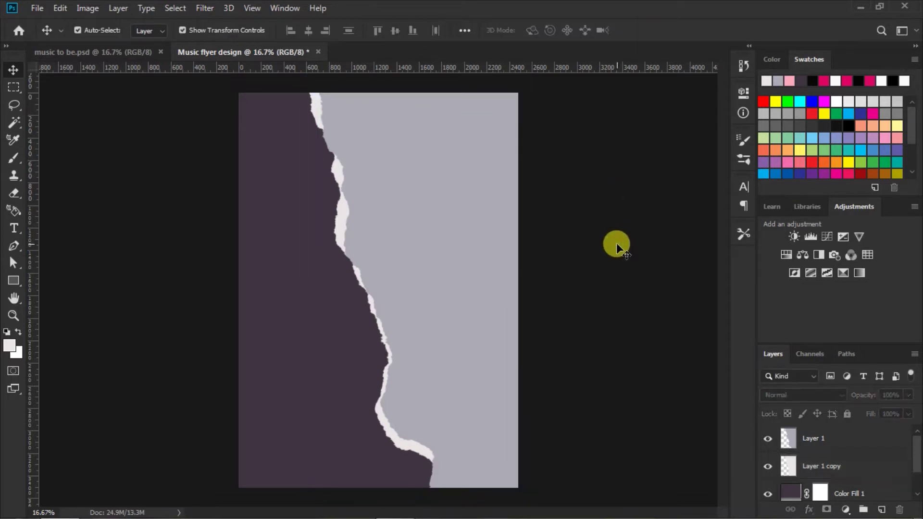
{"action": "left_click", "coordinate": [789, 438]}
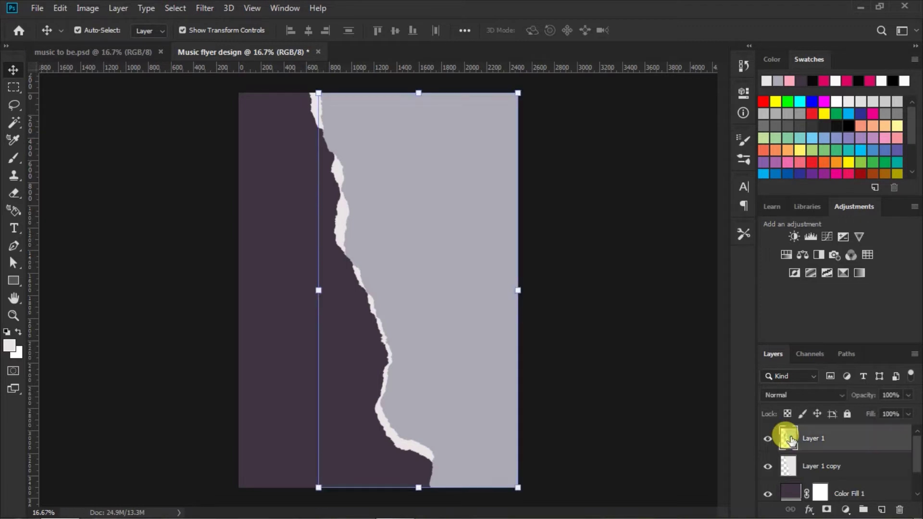
{"action": "left_click", "coordinate": [132, 51]}
Drag the guitarist layer into the flyer document and position it on the right.
{"action": "left_click", "coordinate": [389, 180]}
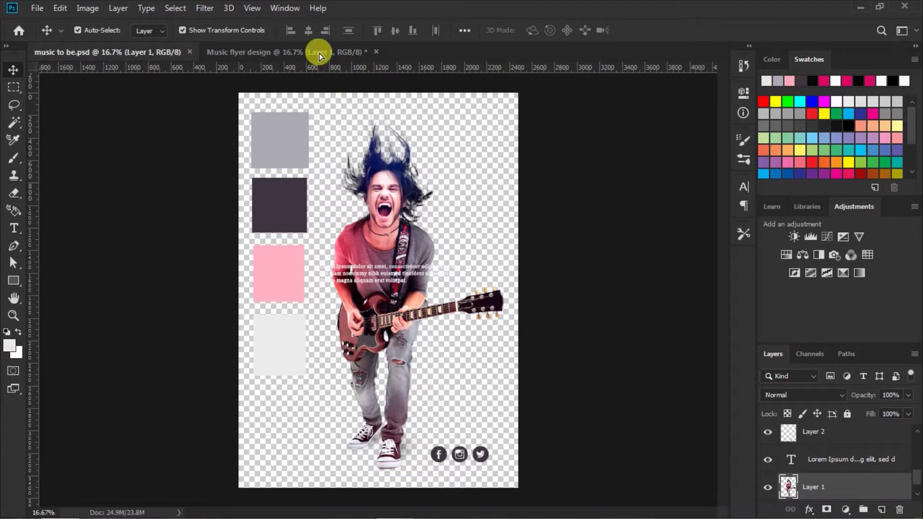
{"action": "left_click_drag", "start_coordinate": [319, 52], "coordinate": [426, 239]}
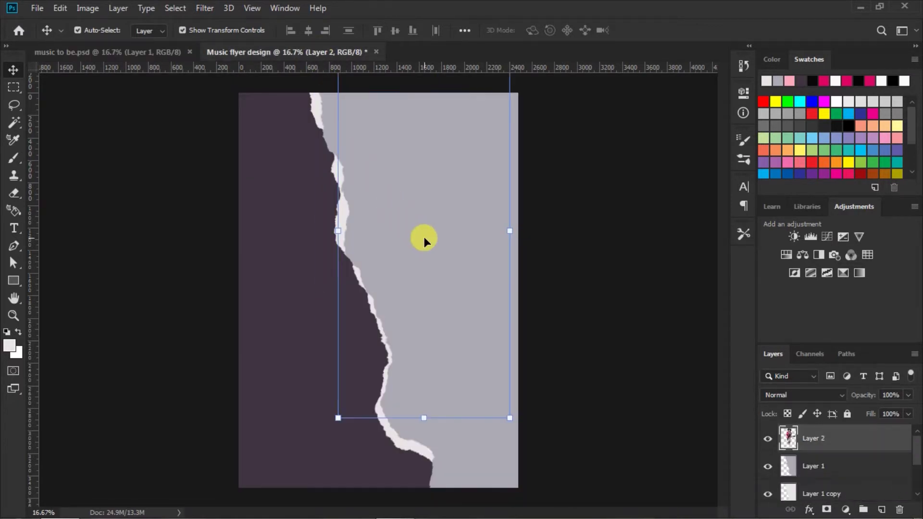
{"action": "left_click_drag", "start_coordinate": [391, 148], "coordinate": [423, 209]}
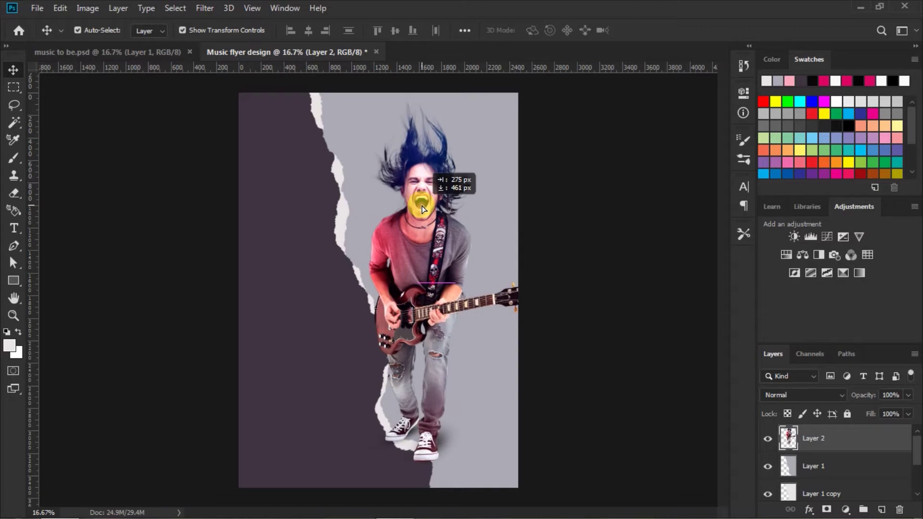
{"action": "left_click_drag", "start_coordinate": [422, 208], "coordinate": [422, 209]}
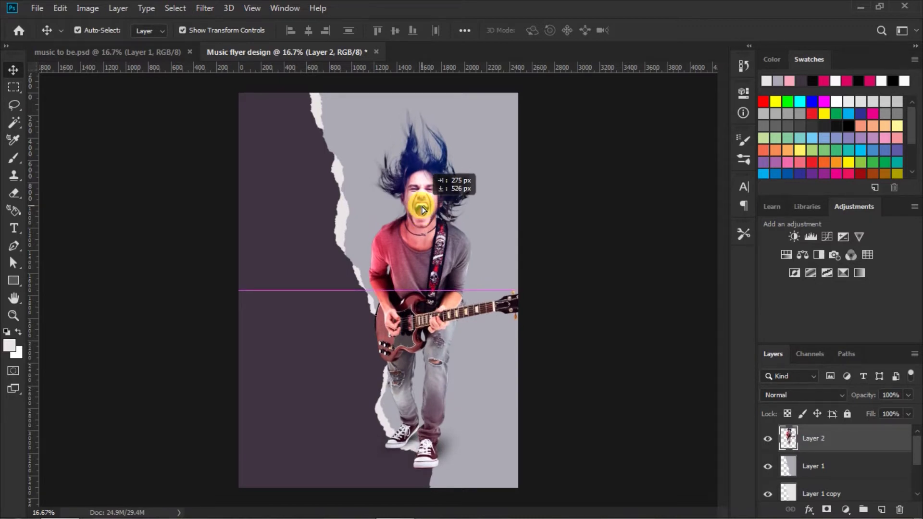
{"action": "left_click_drag", "start_coordinate": [422, 210], "coordinate": [428, 208]}
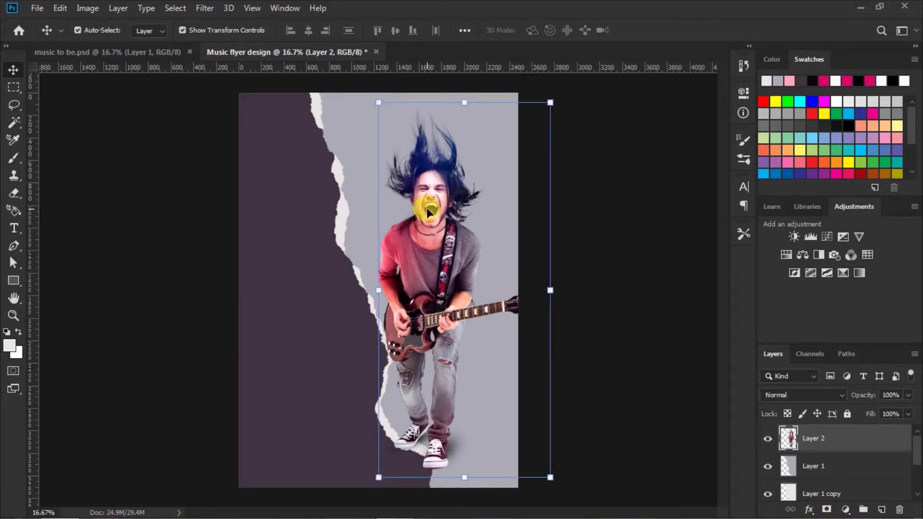
Clip the guitarist to the grey torn panel with Ctrl+Alt+G and nudge it into place.
{"action": "key", "text": "ctrl+j"}
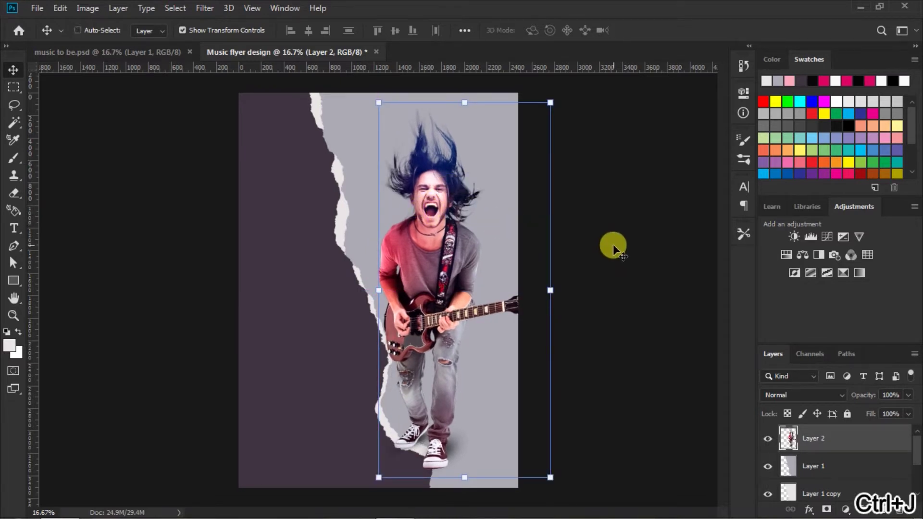
{"action": "key", "text": "ctrl+alt+j"}
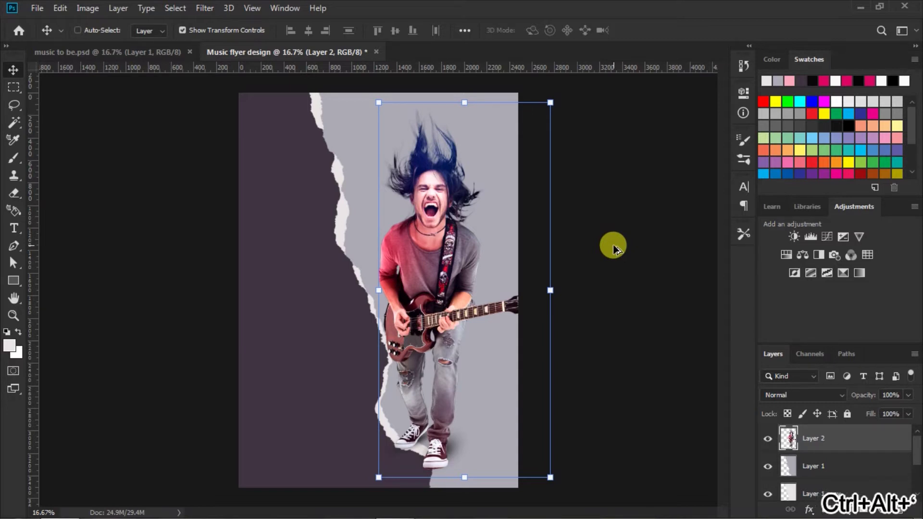
{"action": "key", "text": "ctrl+alt+g"}
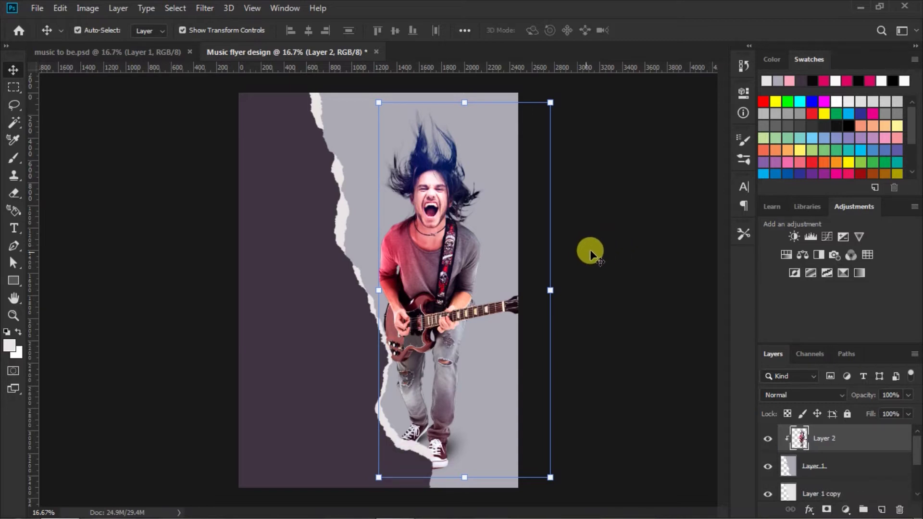
{"action": "left_click_drag", "start_coordinate": [463, 250], "coordinate": [458, 251]}
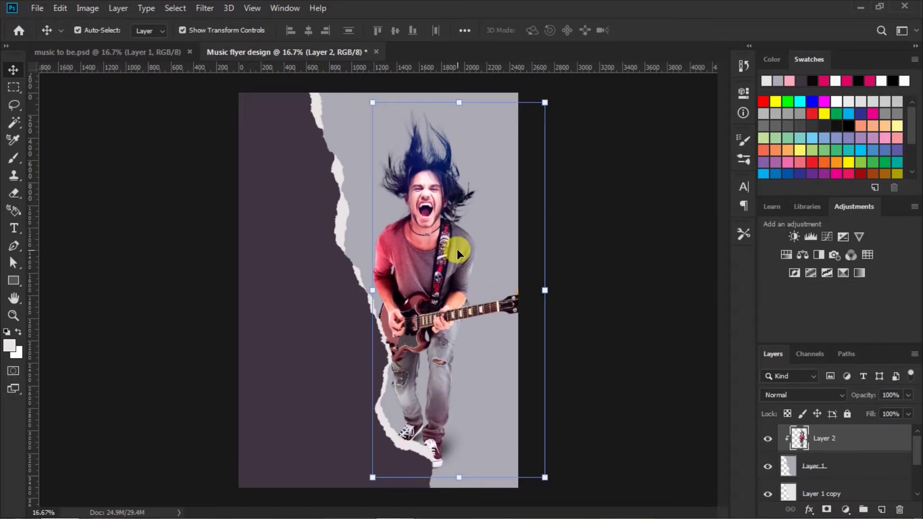
{"action": "left_click", "coordinate": [598, 255]}
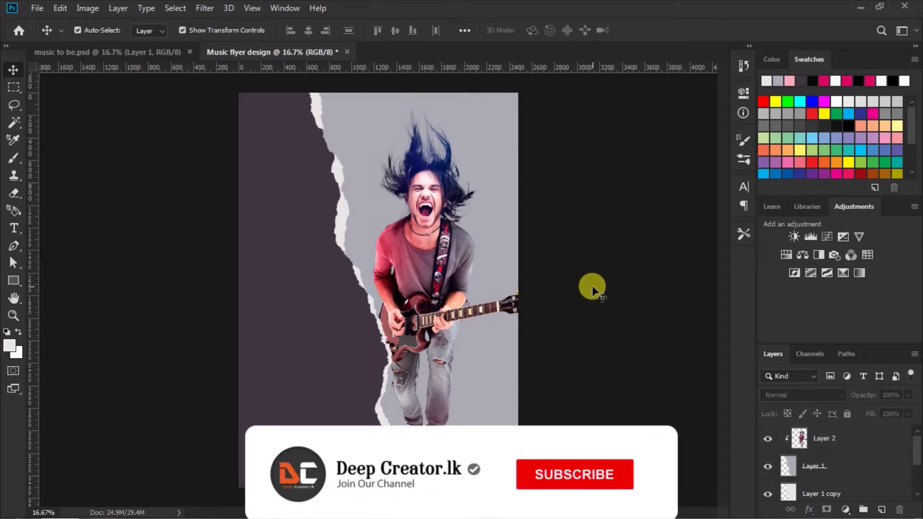
With the Type tool, keep Swis721 Cn BT Bold and set the size to 60 pt.
{"action": "left_click", "coordinate": [14, 229]}
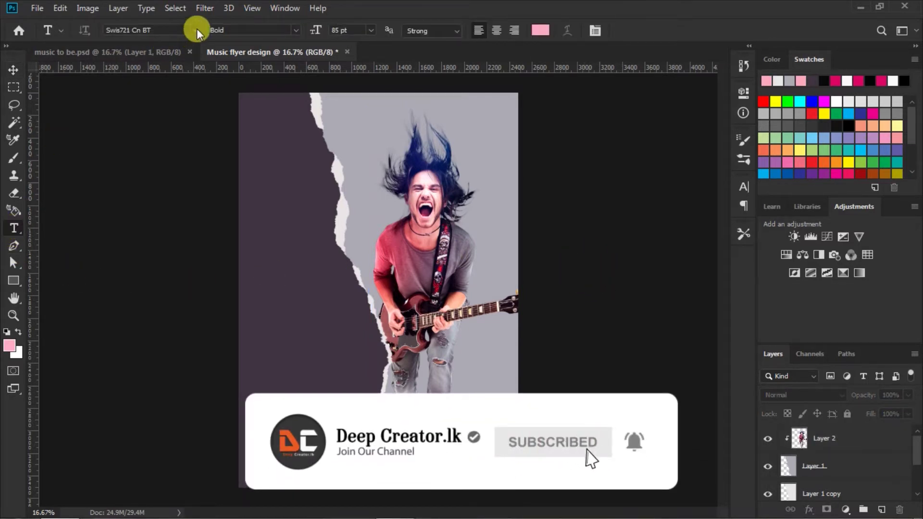
{"action": "left_click", "coordinate": [195, 29]}
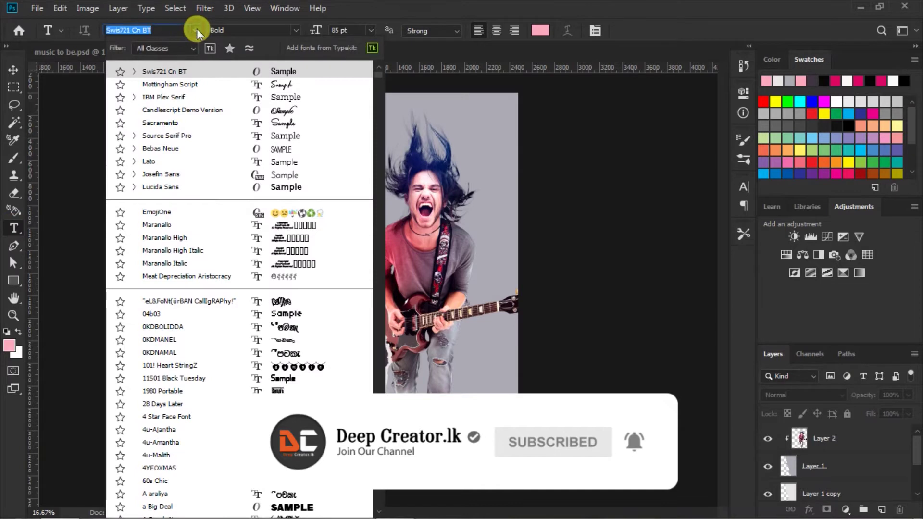
{"action": "left_click", "coordinate": [278, 71]}
{"action": "left_click", "coordinate": [296, 30]}
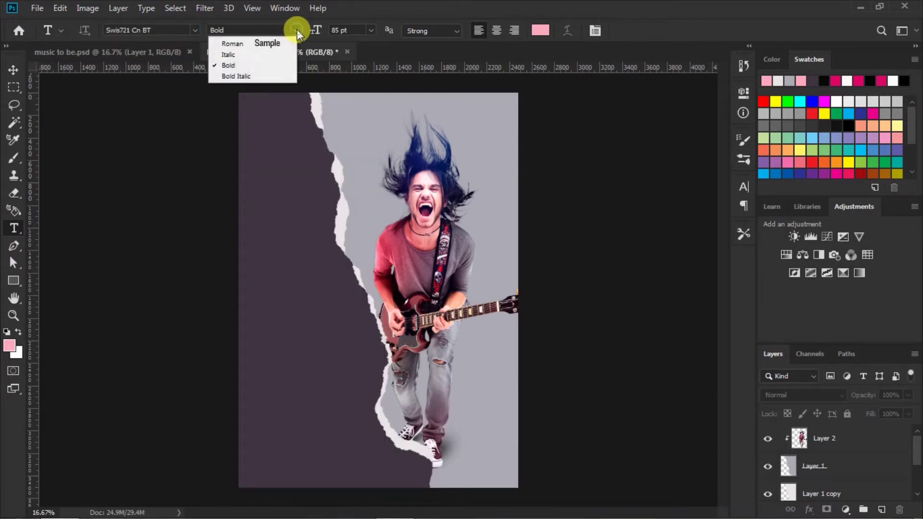
{"action": "left_click", "coordinate": [242, 63]}
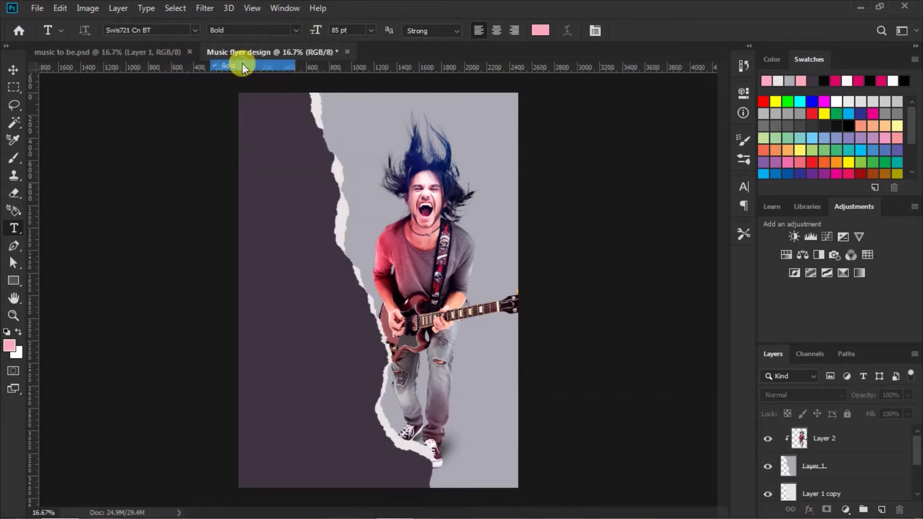
{"action": "left_click", "coordinate": [372, 30]}
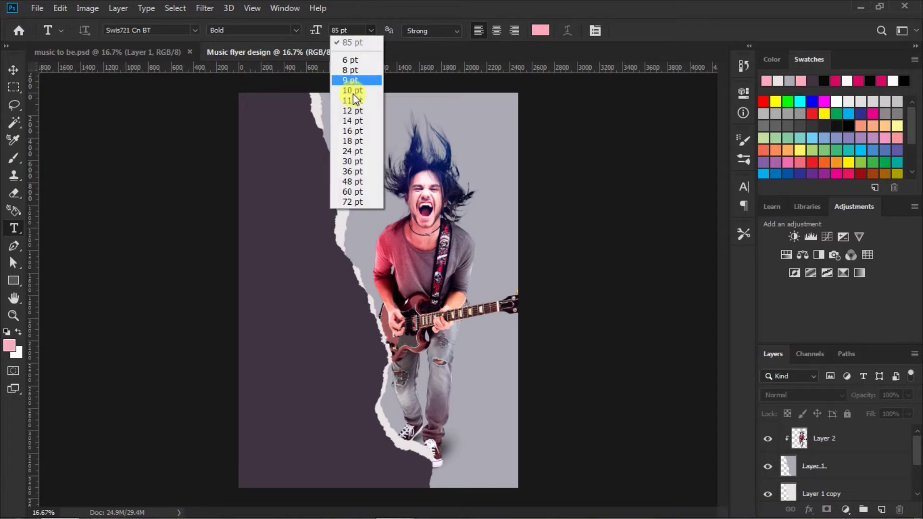
{"action": "left_click", "coordinate": [365, 192]}
Set the text colour to #e9e5e5 and the horizontal scale to 100%.
{"action": "left_click", "coordinate": [539, 30]}
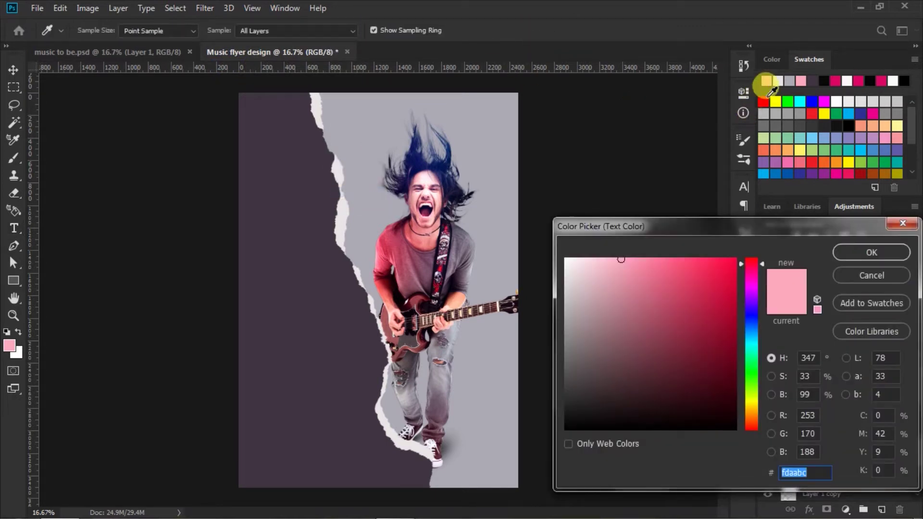
{"action": "left_click", "coordinate": [779, 80]}
{"action": "left_click", "coordinate": [813, 470]}
{"action": "left_click", "coordinate": [857, 253]}
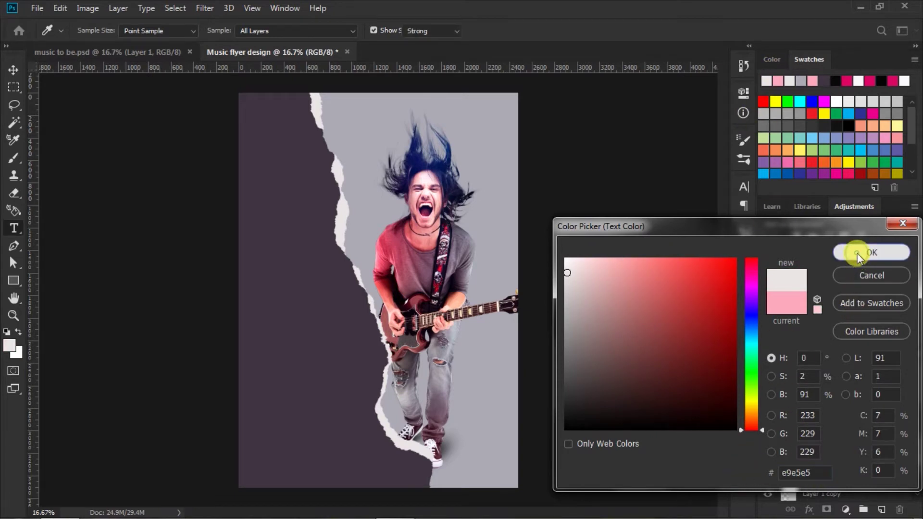
{"action": "left_click", "coordinate": [745, 187]}
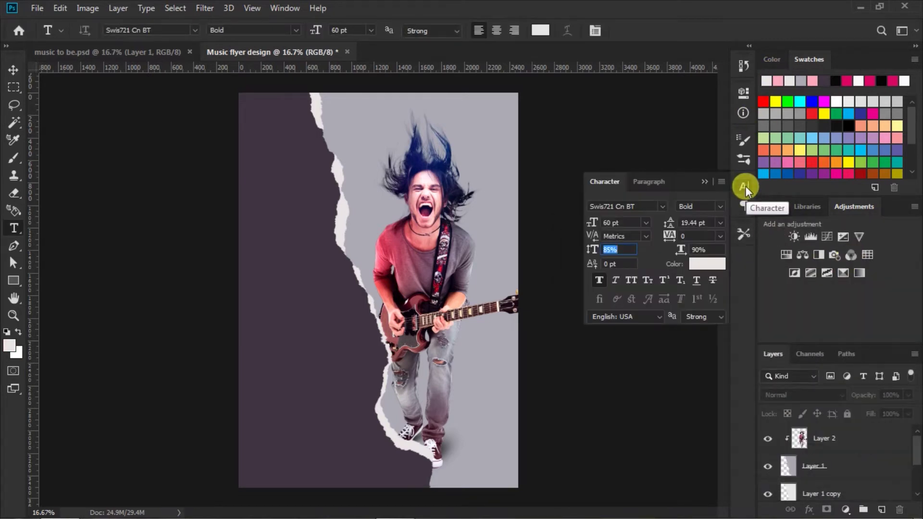
{"action": "left_click_drag", "start_coordinate": [591, 249], "coordinate": [602, 252]}
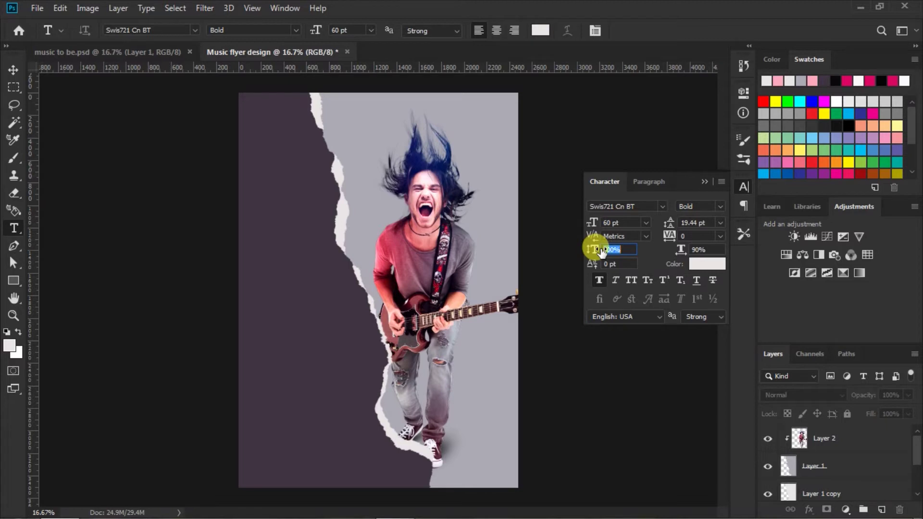
{"action": "left_click", "coordinate": [704, 182]}
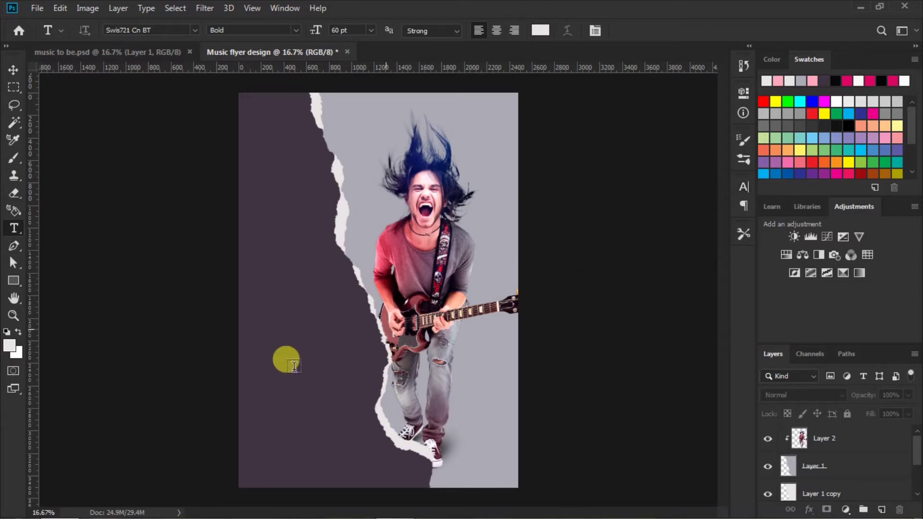
Add an off-white 'LIVE THE' heading on the purple panel's lower left, nudged slightly down.
{"action": "left_click", "coordinate": [252, 376]}
{"action": "key", "text": "BackSpace"}
{"action": "type", "text": "VE"}
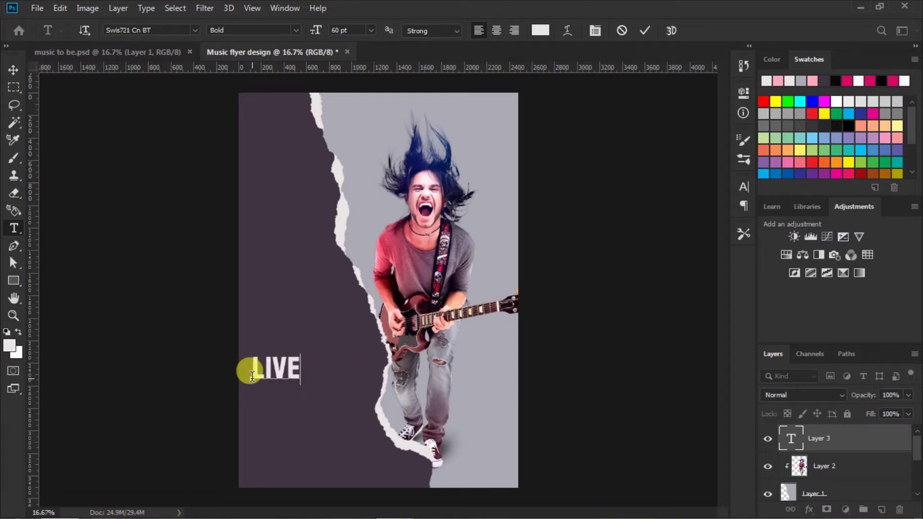
{"action": "type", "text": " THE"}
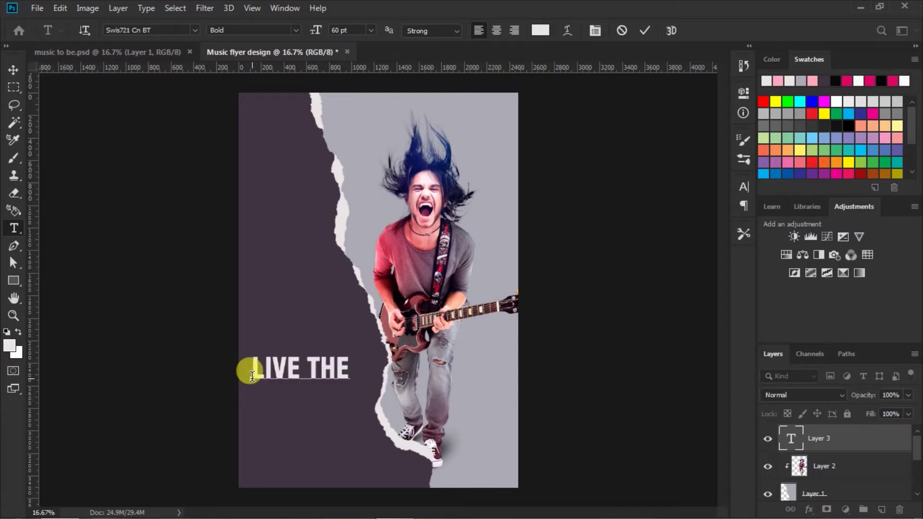
{"action": "left_click", "coordinate": [645, 30]}
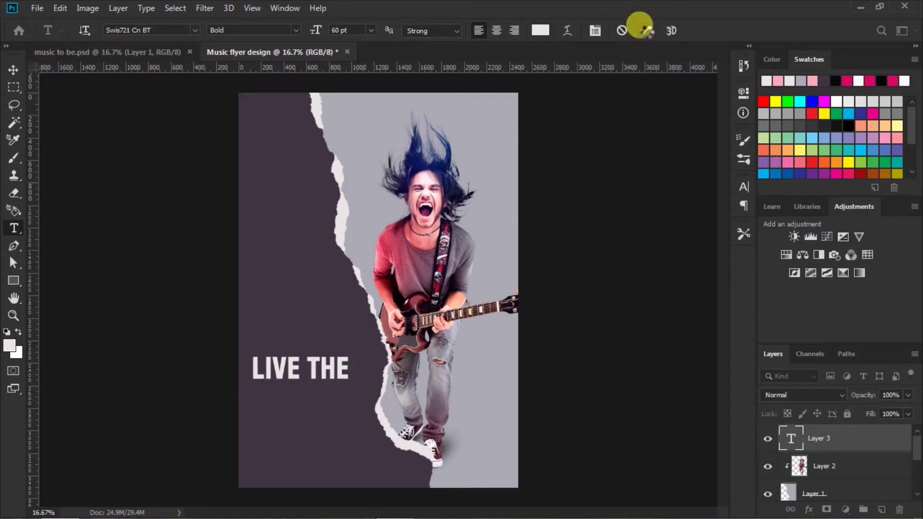
{"action": "left_click", "coordinate": [15, 70]}
{"action": "left_click_drag", "start_coordinate": [279, 371], "coordinate": [278, 380]}
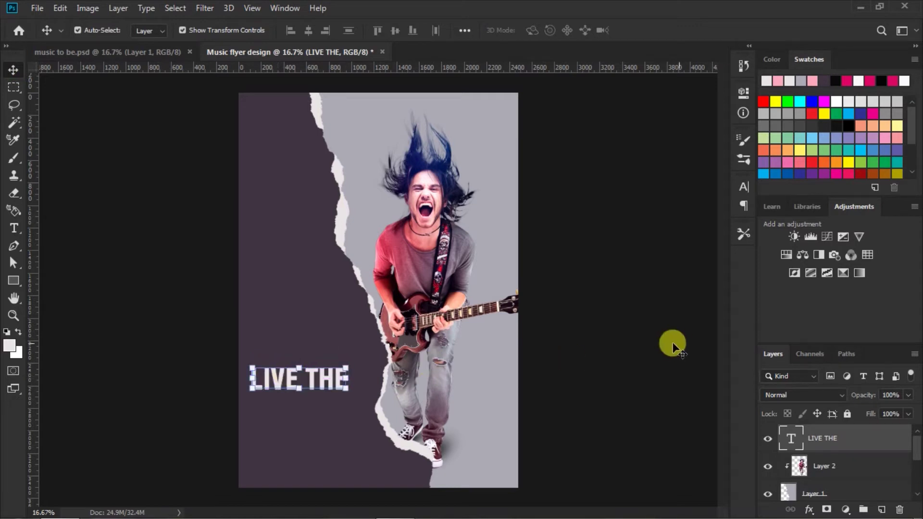
{"action": "left_click", "coordinate": [622, 335]}
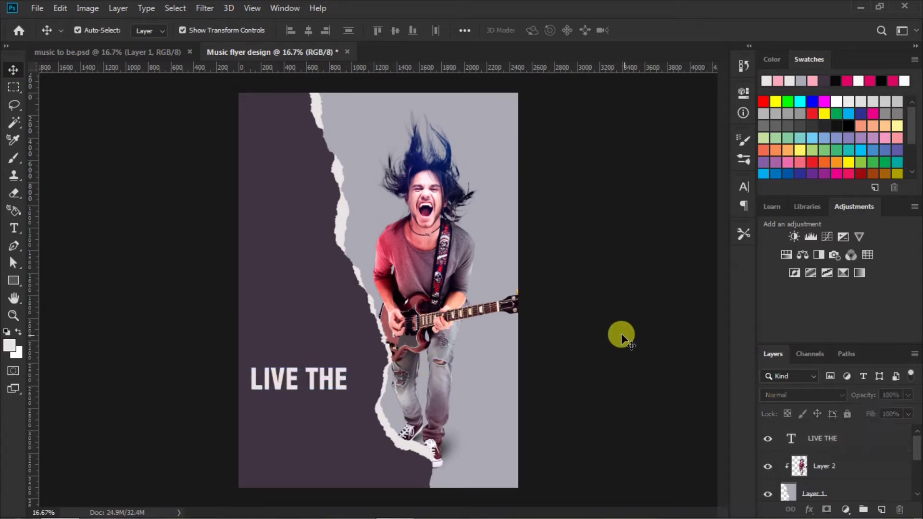
Set the type to 85 pt, colour fdaabc and 85% horizontal scale.
{"action": "left_click", "coordinate": [14, 229]}
{"action": "left_click", "coordinate": [336, 30]}
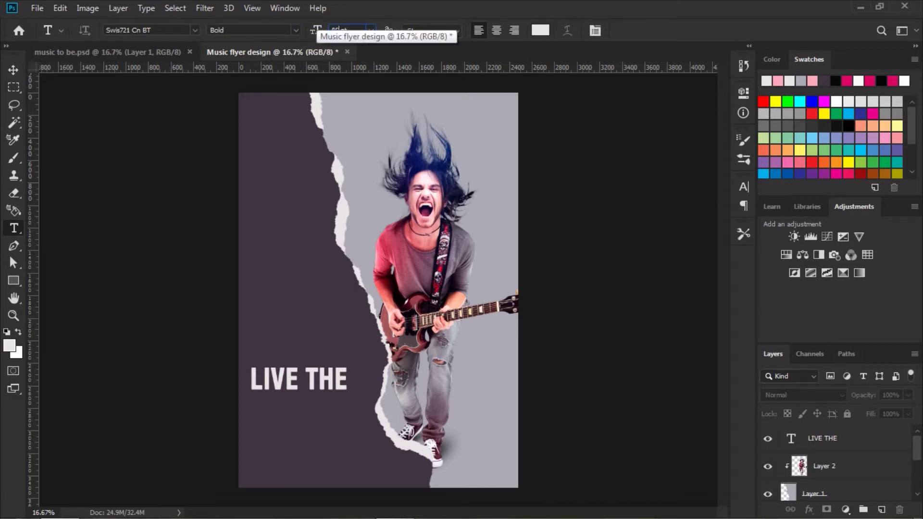
{"action": "left_click", "coordinate": [540, 30]}
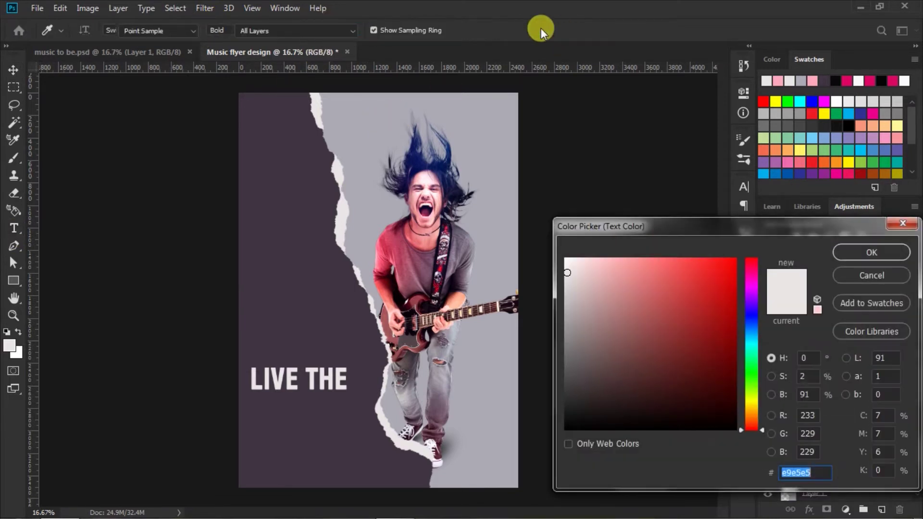
{"action": "left_click", "coordinate": [777, 80]}
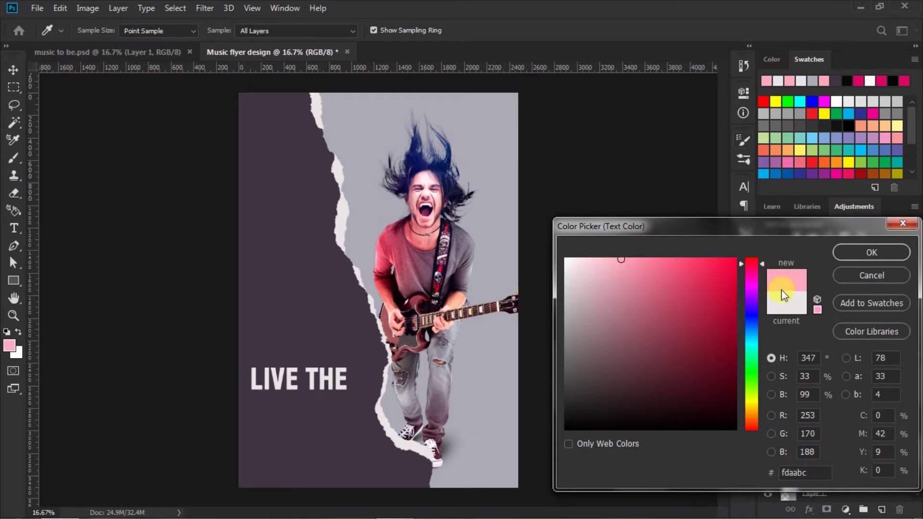
{"action": "left_click", "coordinate": [817, 470]}
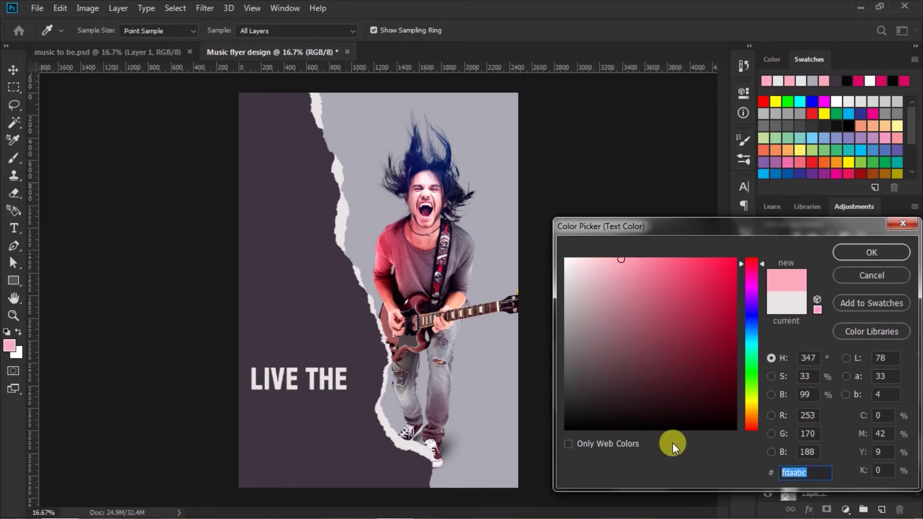
{"action": "left_click", "coordinate": [867, 252]}
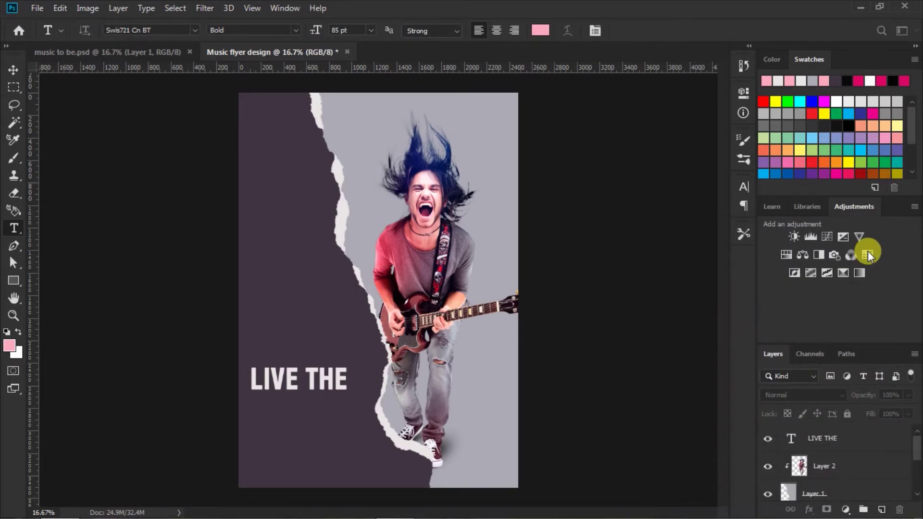
{"action": "left_click", "coordinate": [746, 187]}
{"action": "left_click", "coordinate": [618, 249]}
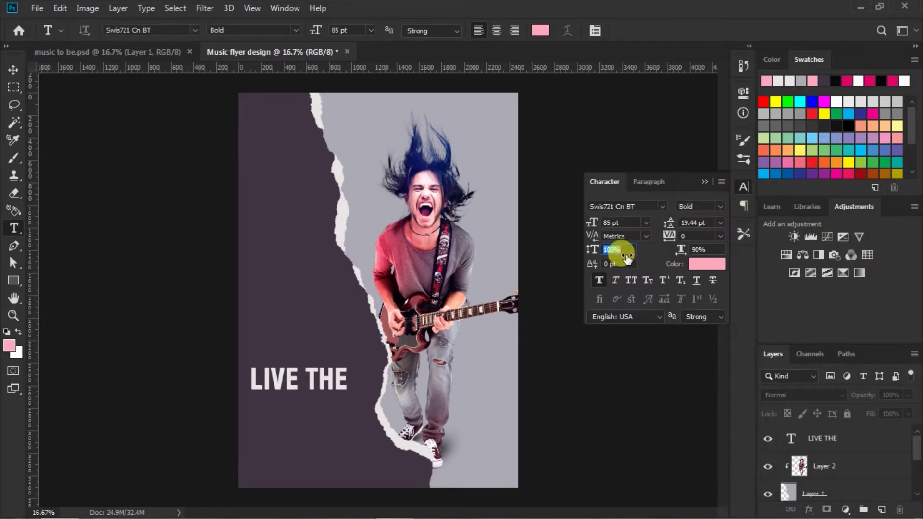
{"action": "left_click_drag", "start_coordinate": [587, 251], "coordinate": [581, 251]}
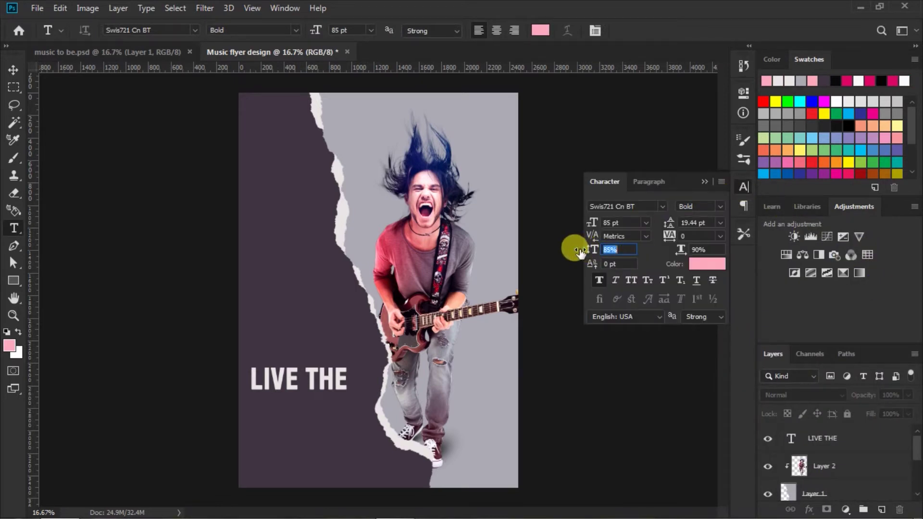
{"action": "left_click", "coordinate": [705, 184]}
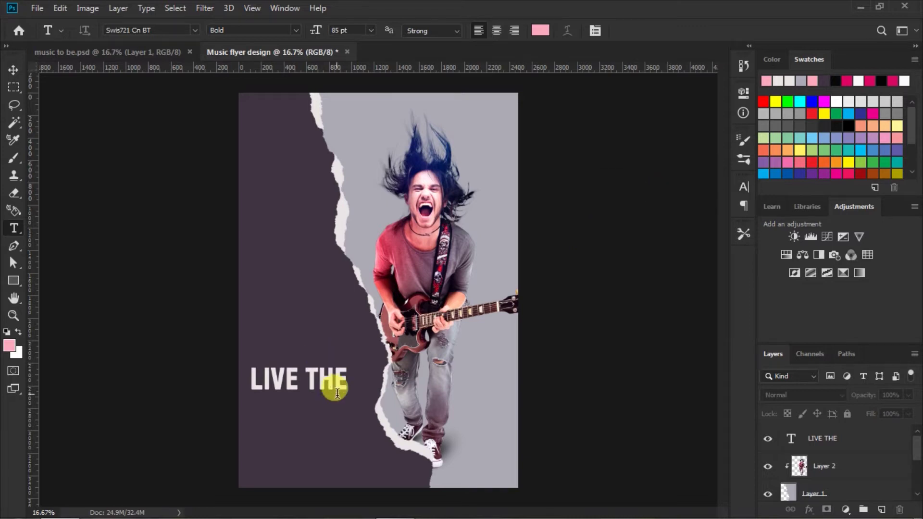
Add the pink 'MUSIC' line directly below LIVE THE.
{"action": "left_click", "coordinate": [253, 408]}
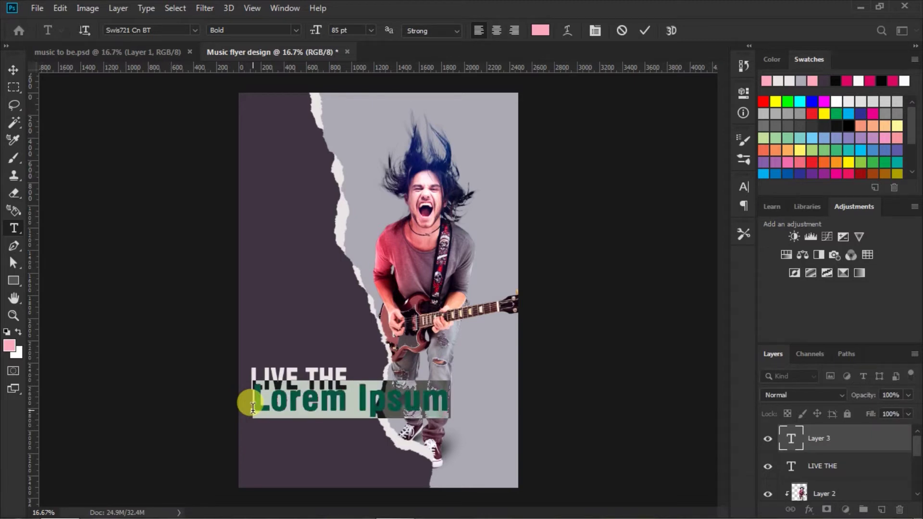
{"action": "type", "text": "M"}
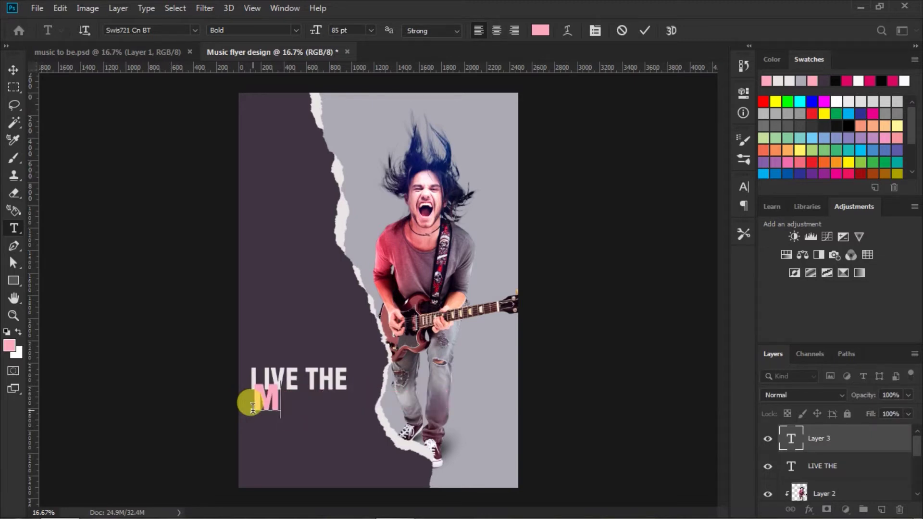
{"action": "type", "text": "USIC"}
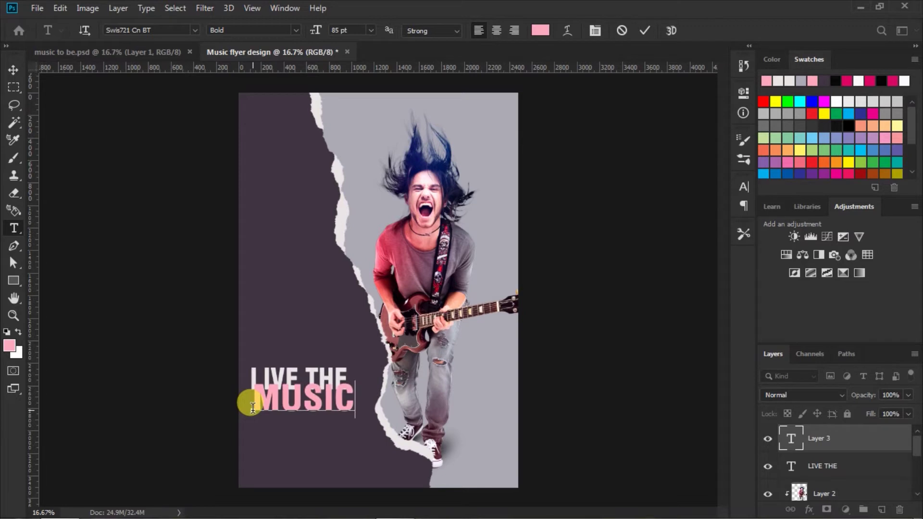
{"action": "left_click_drag", "start_coordinate": [286, 424], "coordinate": [285, 433]}
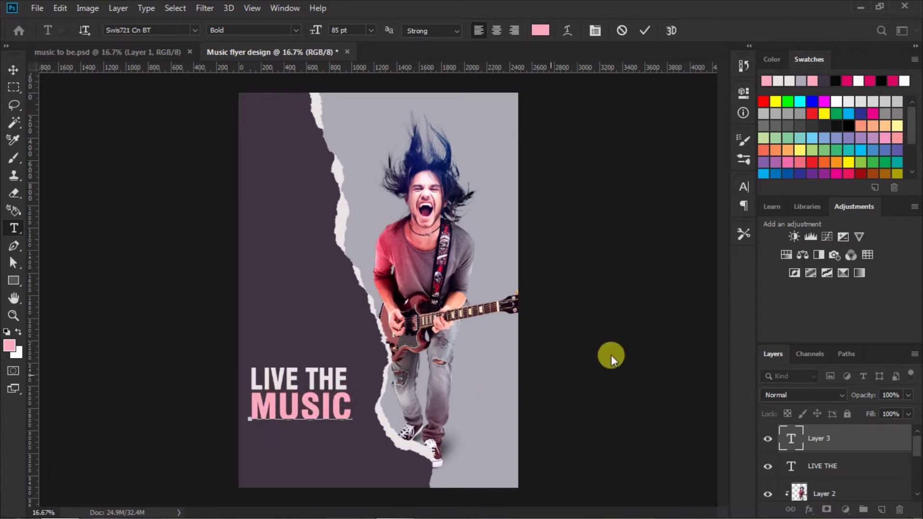
{"action": "left_click", "coordinate": [645, 33]}
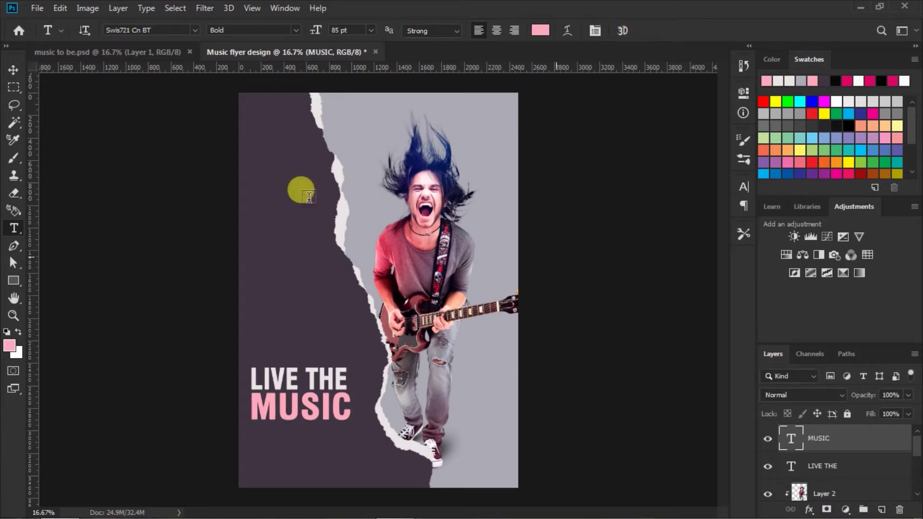
Move the LIVE THE layer above MUSIC in the Layers panel.
{"action": "left_click", "coordinate": [13, 70]}
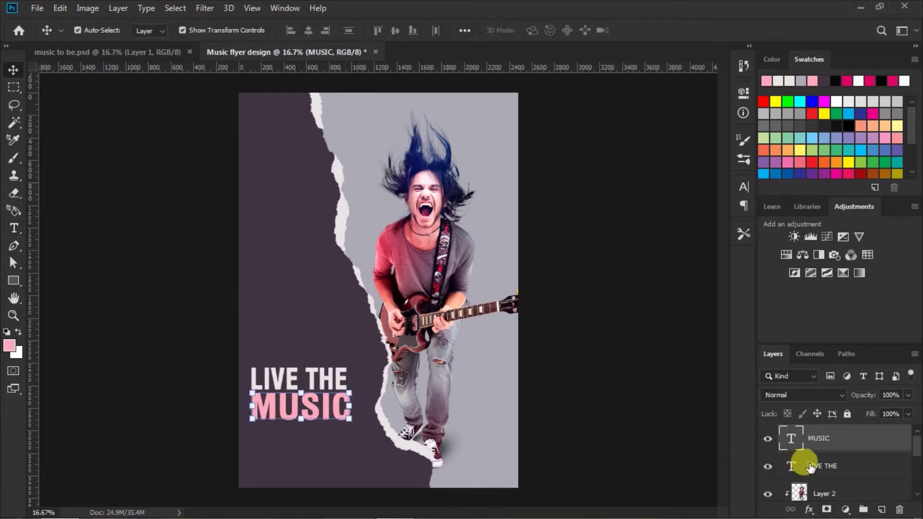
{"action": "left_click_drag", "start_coordinate": [820, 466], "coordinate": [820, 435]}
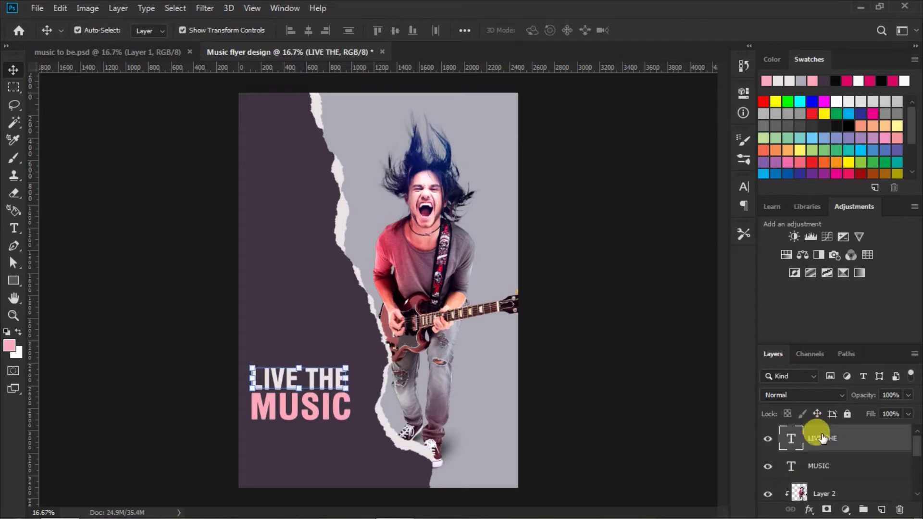
{"action": "left_click", "coordinate": [651, 418]}
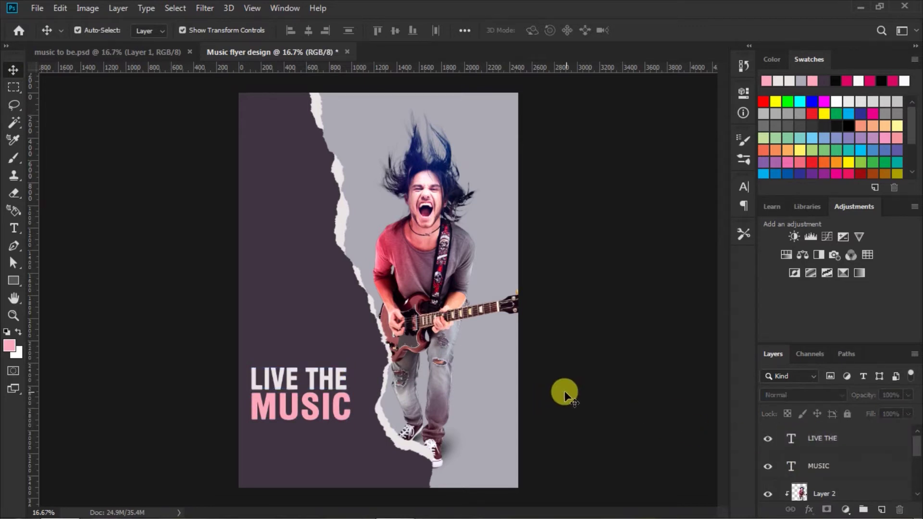
Set the type to Roman style, 30 pt, in soft pink fdaabc.
{"action": "left_click", "coordinate": [14, 229]}
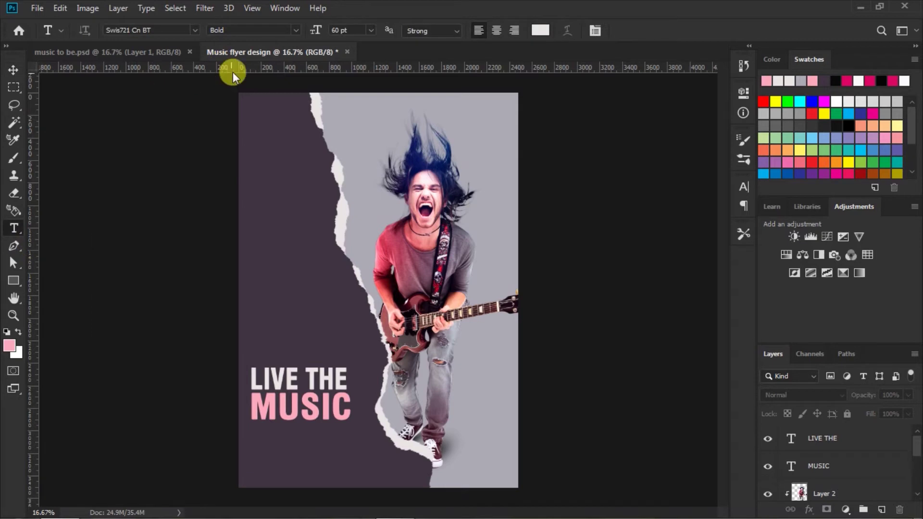
{"action": "left_click", "coordinate": [295, 31]}
{"action": "left_click", "coordinate": [262, 44]}
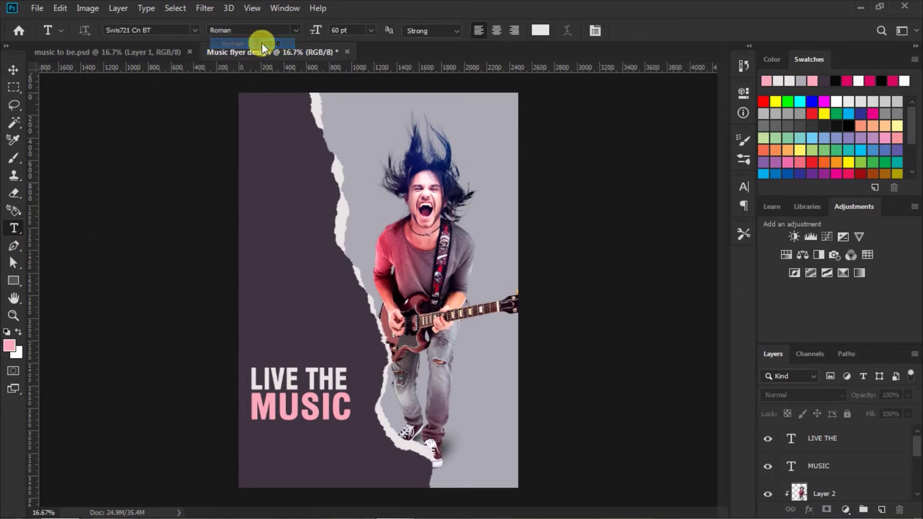
{"action": "left_click", "coordinate": [371, 30]}
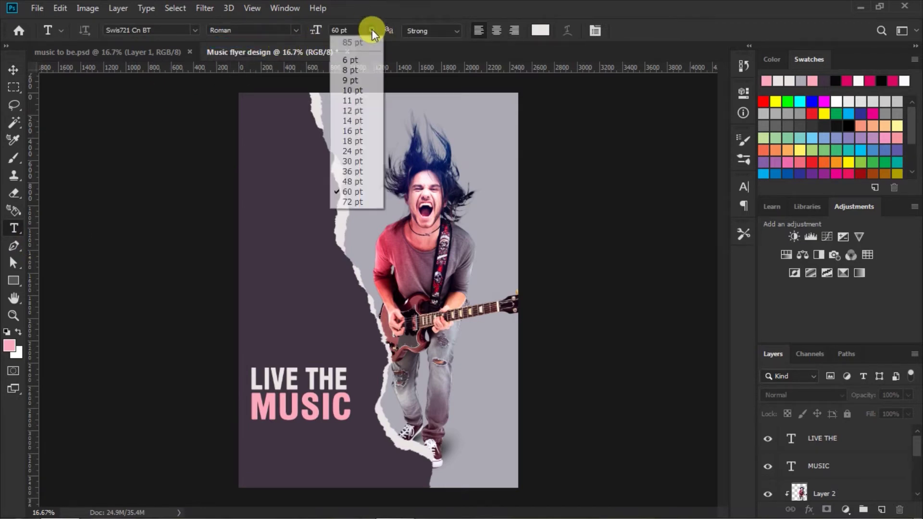
{"action": "left_click", "coordinate": [355, 162]}
{"action": "left_click", "coordinate": [539, 32]}
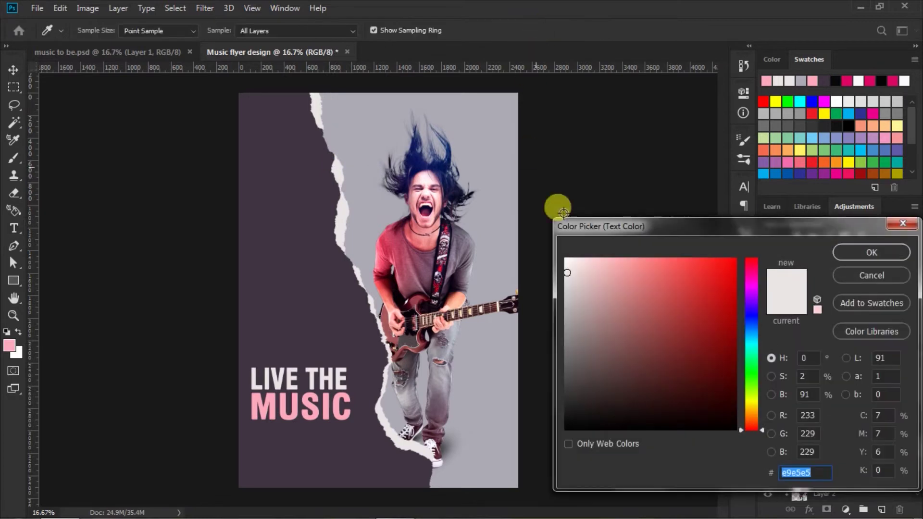
{"action": "left_click", "coordinate": [769, 87]}
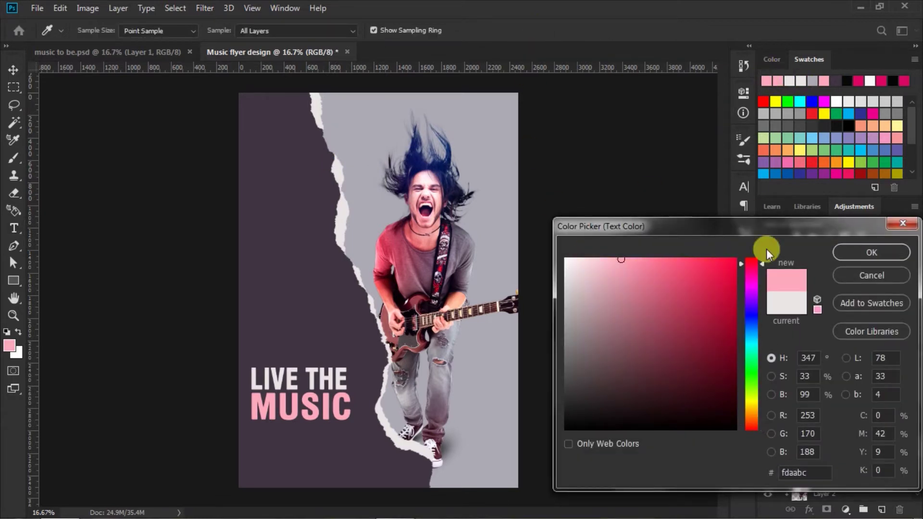
{"action": "left_click", "coordinate": [856, 252]}
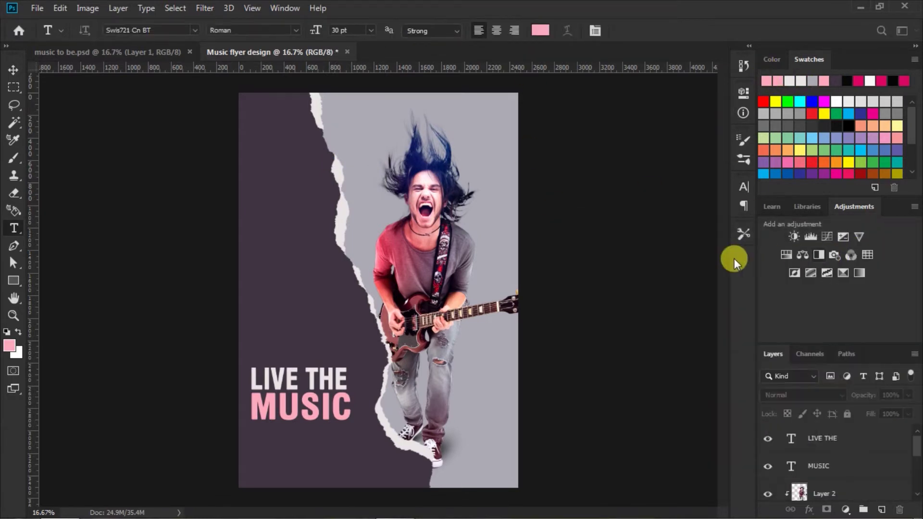
Narrow the horizontal scale and set tracking to 180 in the Character panel.
{"action": "left_click", "coordinate": [743, 186]}
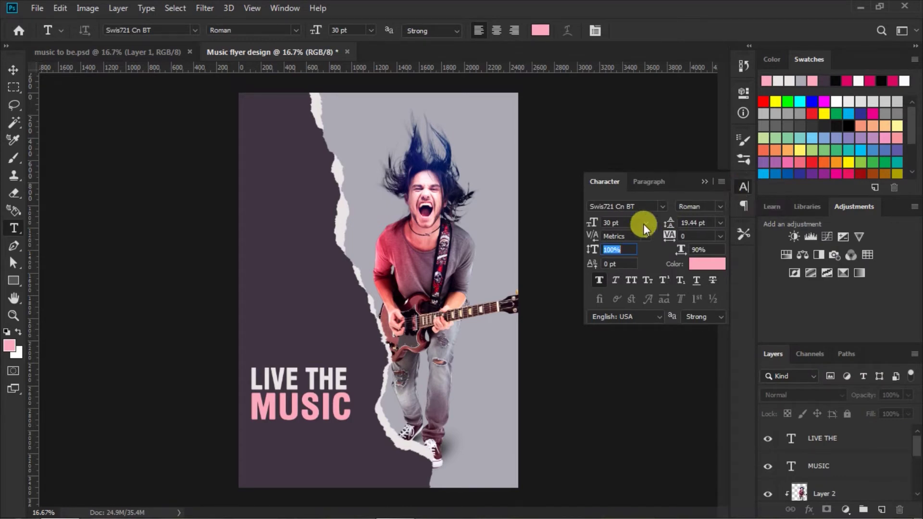
{"action": "left_click_drag", "start_coordinate": [589, 250], "coordinate": [581, 255]}
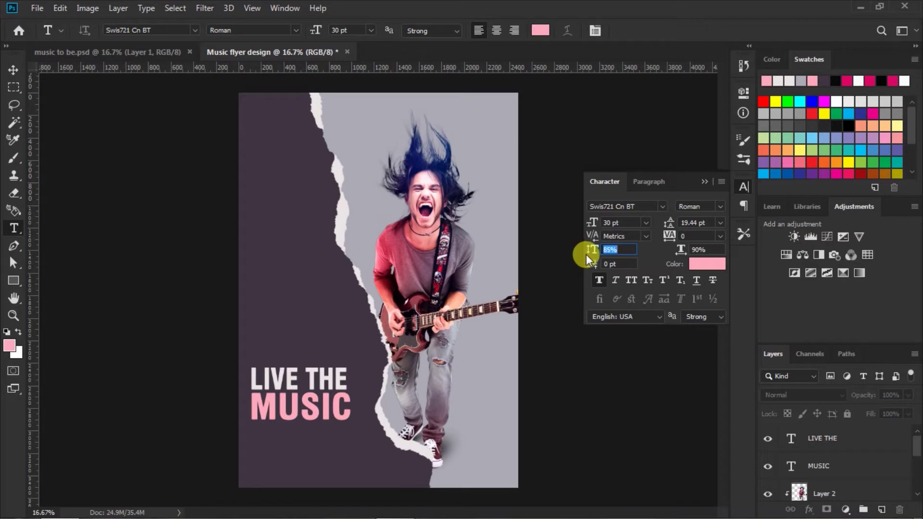
{"action": "left_click_drag", "start_coordinate": [669, 238], "coordinate": [678, 245]}
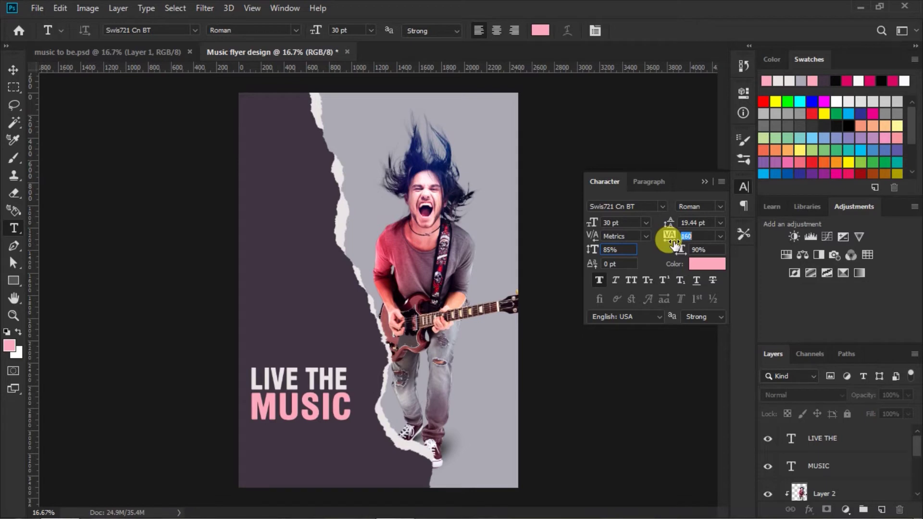
{"action": "left_click", "coordinate": [692, 235]}
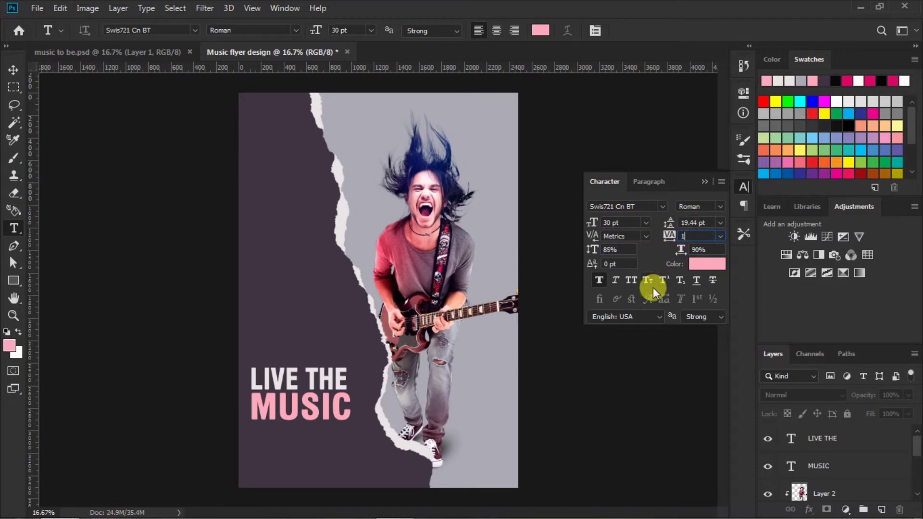
{"action": "left_click", "coordinate": [705, 182]}
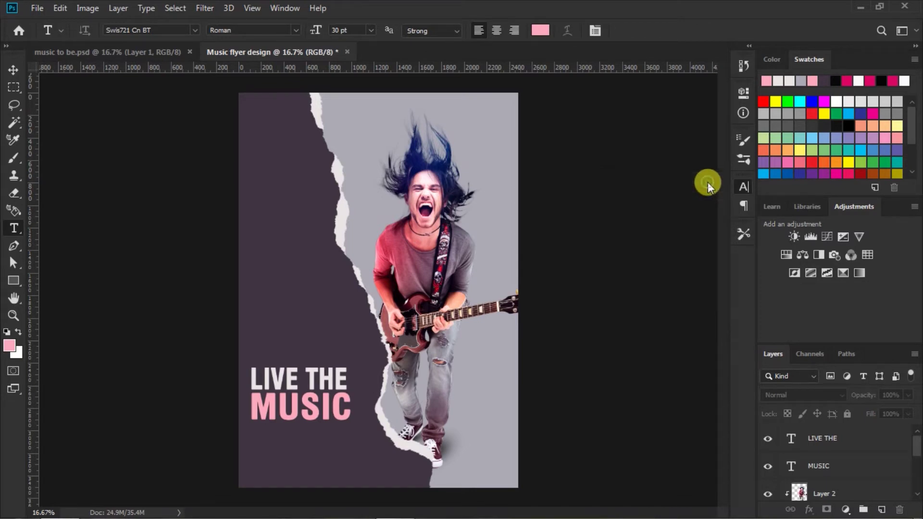
Add the 'ONLINE SHOW' line just below MUSIC.
{"action": "left_click", "coordinate": [253, 434]}
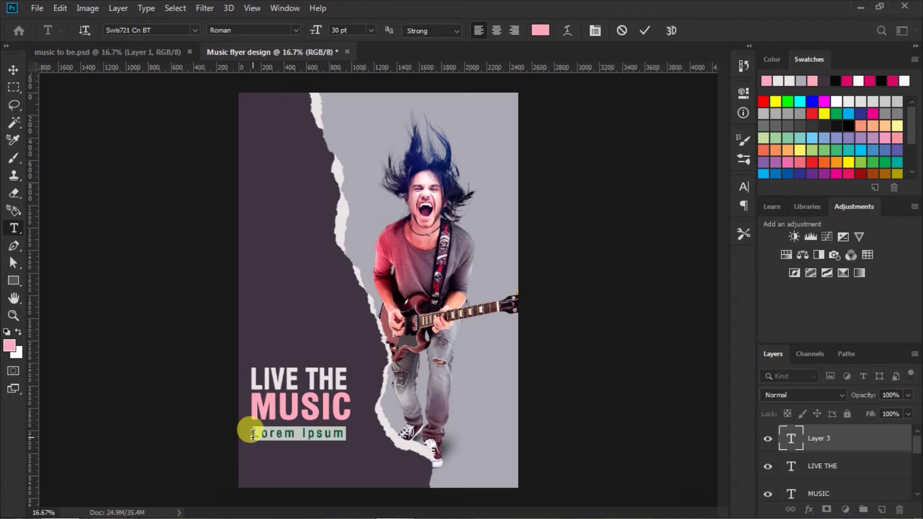
{"action": "type", "text": "ONLINE SHOW"}
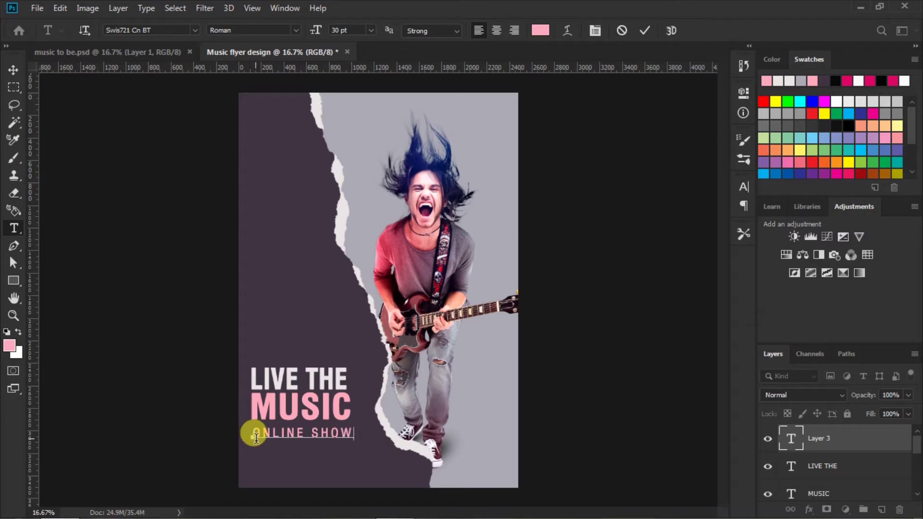
{"action": "left_click_drag", "start_coordinate": [271, 453], "coordinate": [273, 449]}
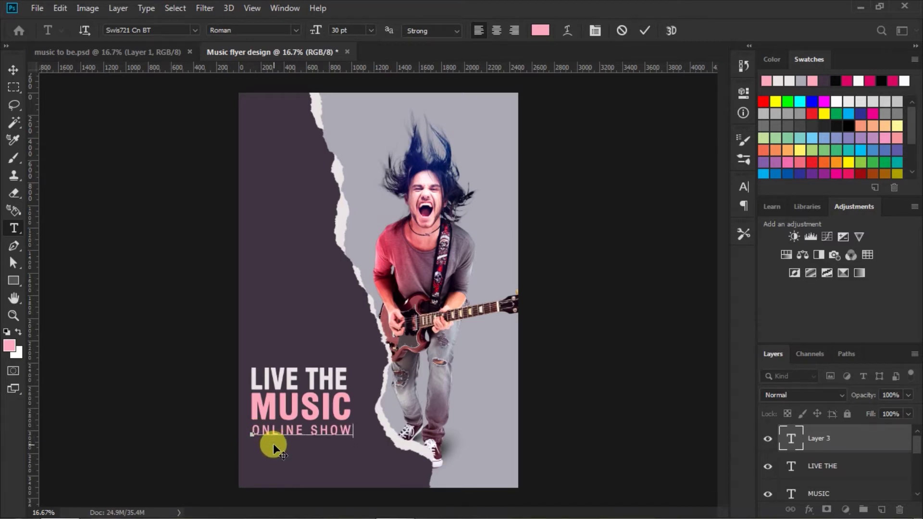
{"action": "left_click", "coordinate": [644, 31]}
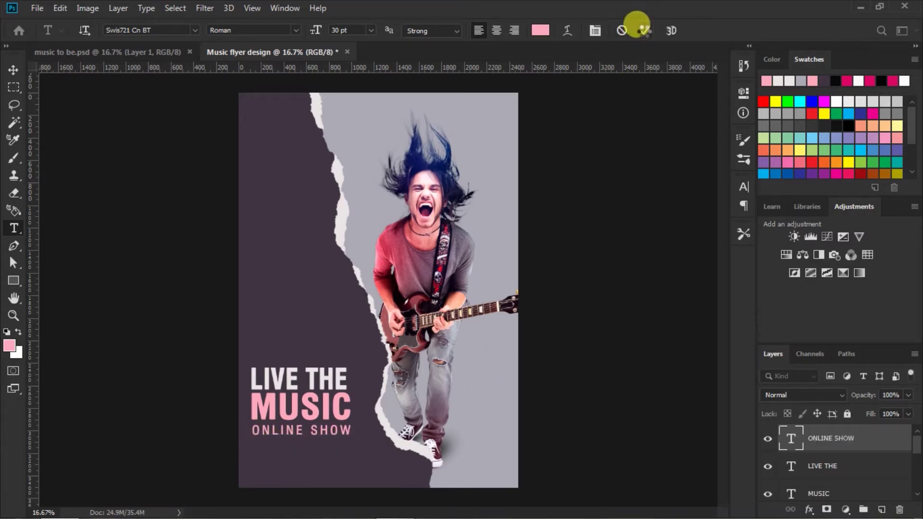
Reorder ONLINE SHOW below LIVE THE, align all three titles left, and raise the block slightly.
{"action": "left_click", "coordinate": [13, 70]}
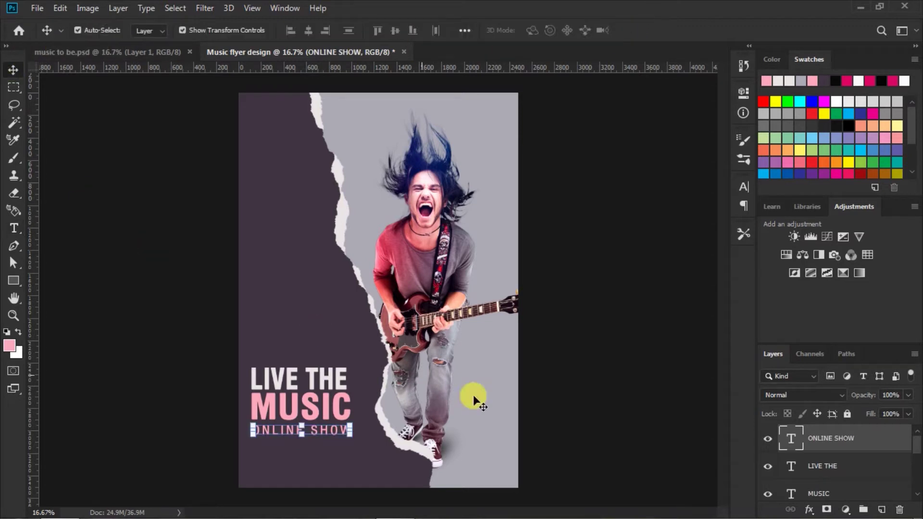
{"action": "left_click_drag", "start_coordinate": [820, 439], "coordinate": [822, 490]}
{"action": "left_click", "coordinate": [830, 435]}
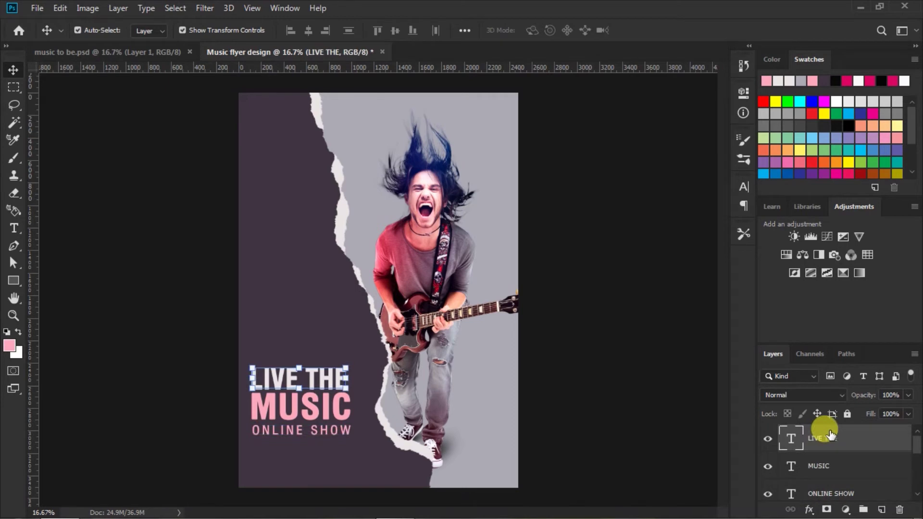
{"action": "left_click", "coordinate": [824, 490], "text": "shift"}
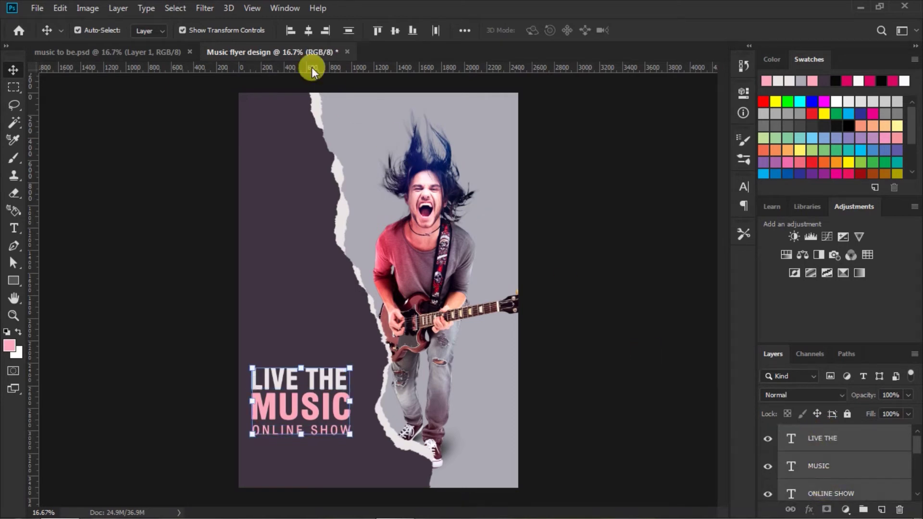
{"action": "left_click", "coordinate": [290, 31]}
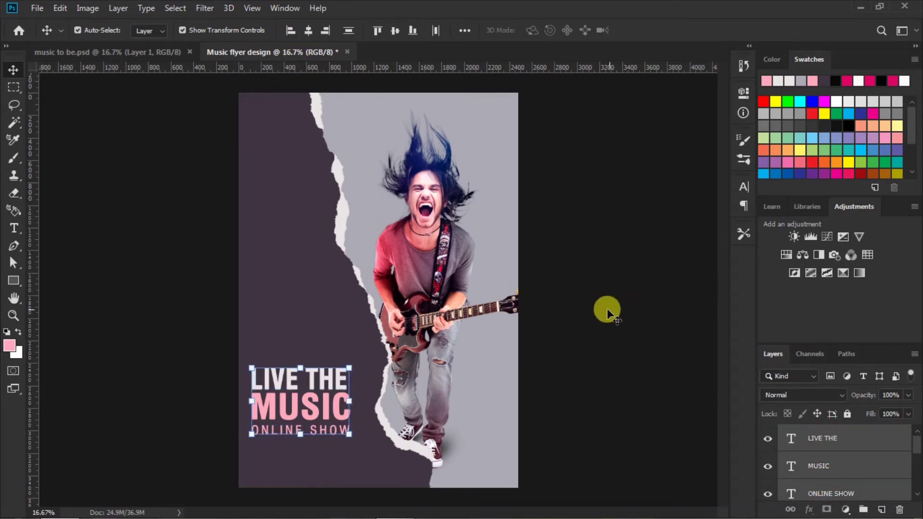
{"action": "left_click_drag", "start_coordinate": [312, 403], "coordinate": [311, 397]}
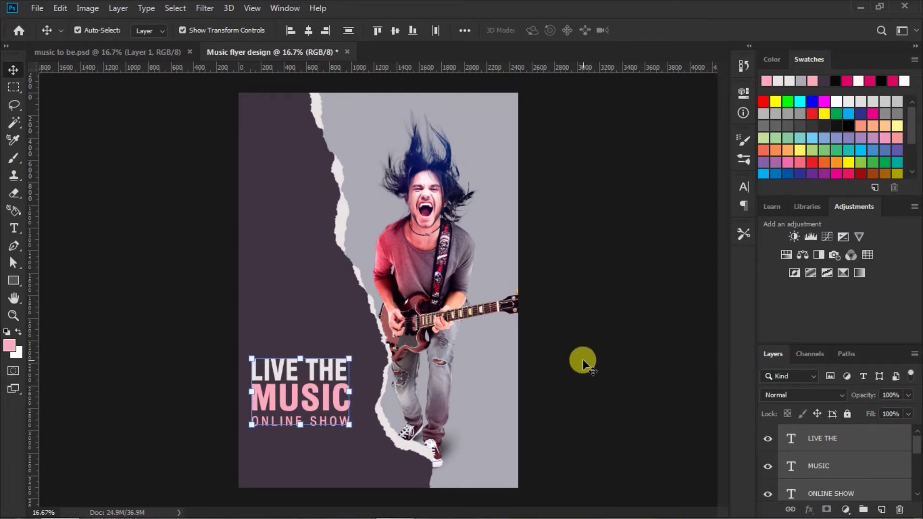
{"action": "left_click", "coordinate": [605, 367]}
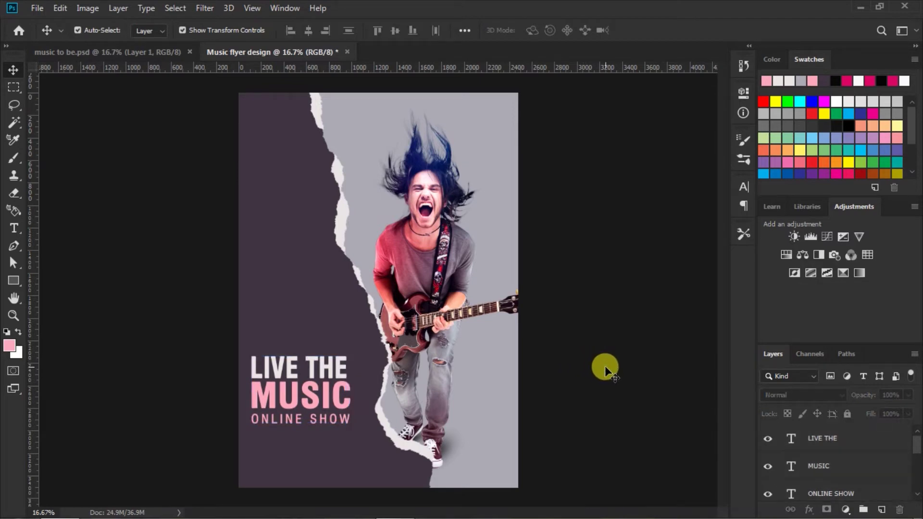
Bring the Lorem Ipsum paragraph from music to be.psd into the flyer below ONLINE SHOW.
{"action": "left_click", "coordinate": [169, 51]}
{"action": "left_click", "coordinate": [211, 311]}
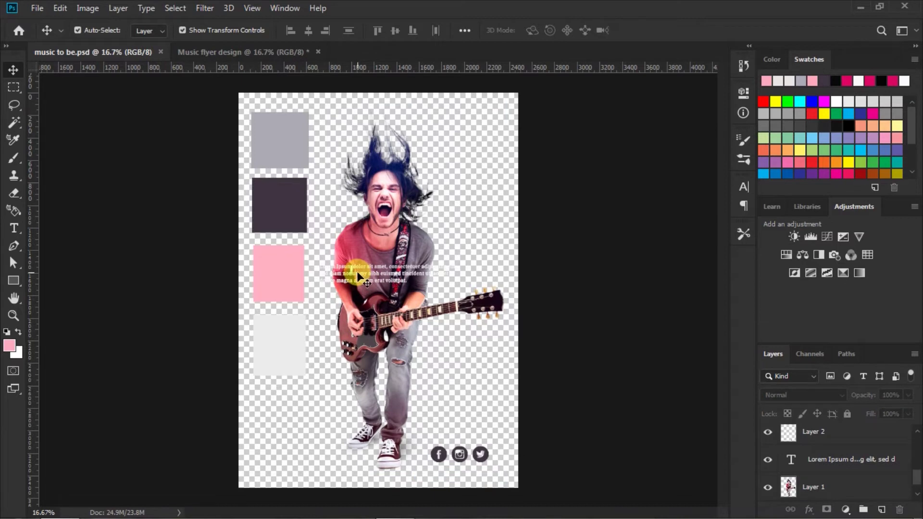
{"action": "mouse_move", "coordinate": [356, 273]}
{"action": "left_mouse_down"}
{"action": "mouse_move", "coordinate": [281, 78]}
{"action": "mouse_move", "coordinate": [307, 351]}
{"action": "left_mouse_up"}
{"action": "left_click_drag", "start_coordinate": [282, 443], "coordinate": [302, 453]}
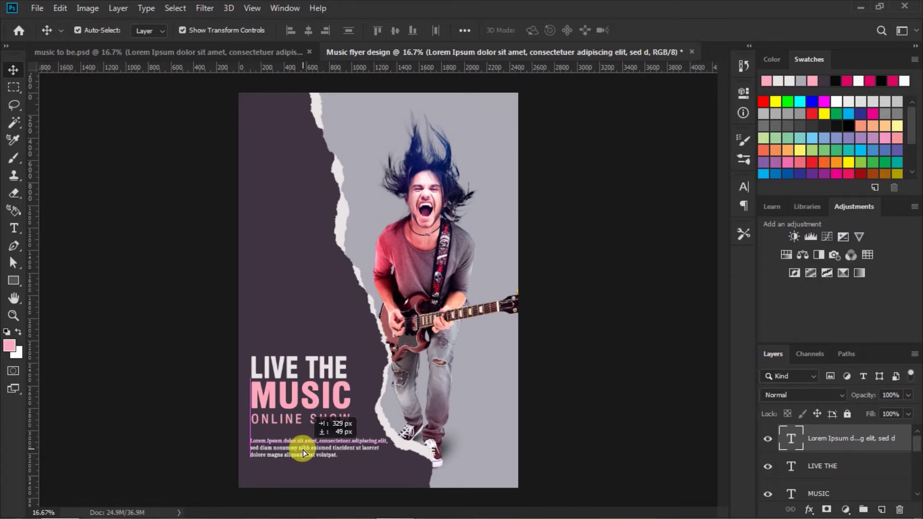
{"action": "left_click_drag", "start_coordinate": [304, 454], "coordinate": [304, 453]}
Left-align the paragraph with the LIVE THE, MUSIC and ONLINE SHOW layers.
{"action": "scroll", "coordinate": [824, 474], "scroll_direction": "down", "scroll_amount": 1}
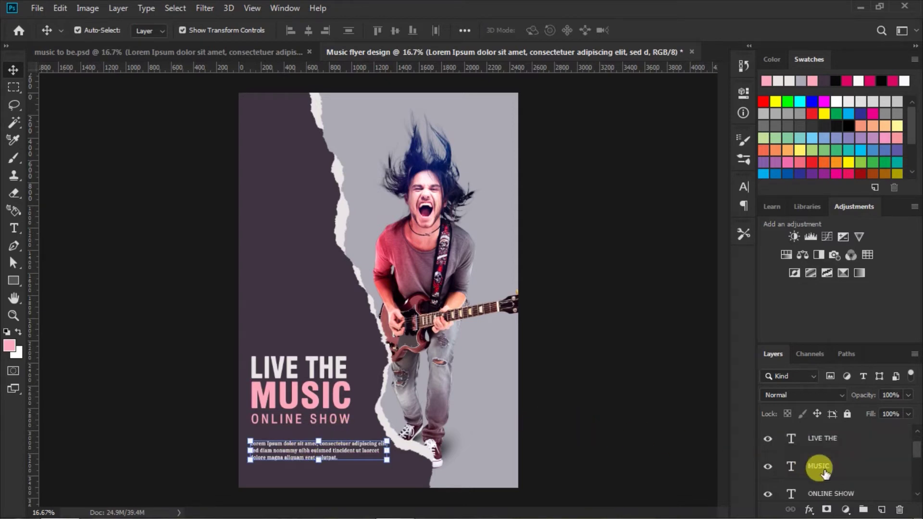
{"action": "left_click", "coordinate": [839, 490]}
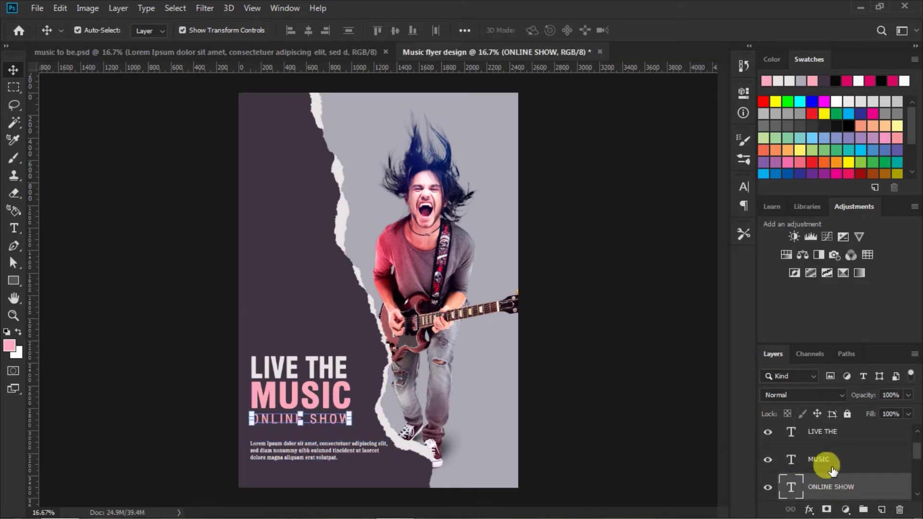
{"action": "scroll", "coordinate": [833, 469], "scroll_direction": "up", "scroll_amount": 1}
{"action": "left_click", "coordinate": [833, 439], "text": "shift"}
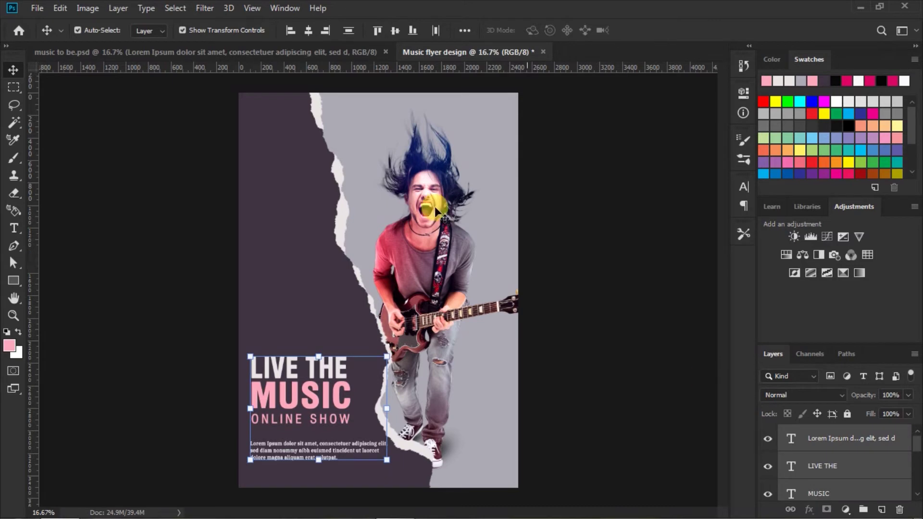
{"action": "left_click", "coordinate": [291, 31]}
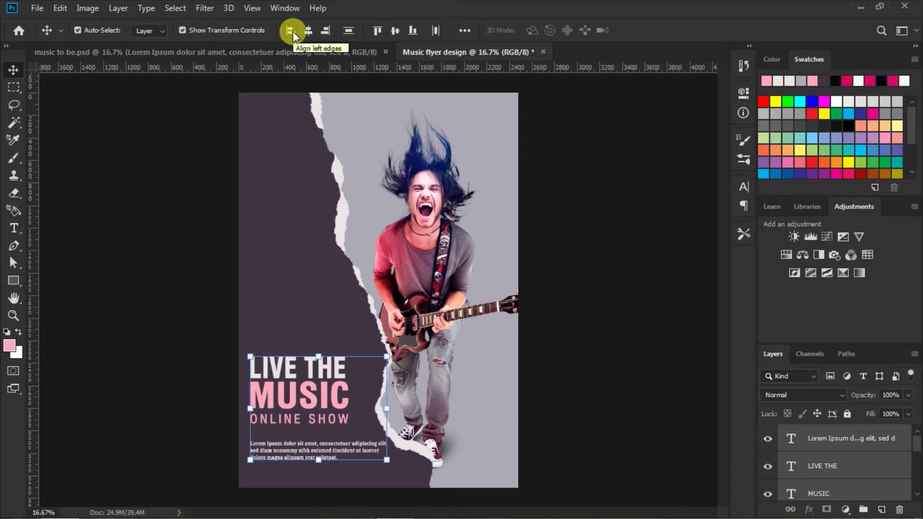
{"action": "key", "text": "ctrl+h"}
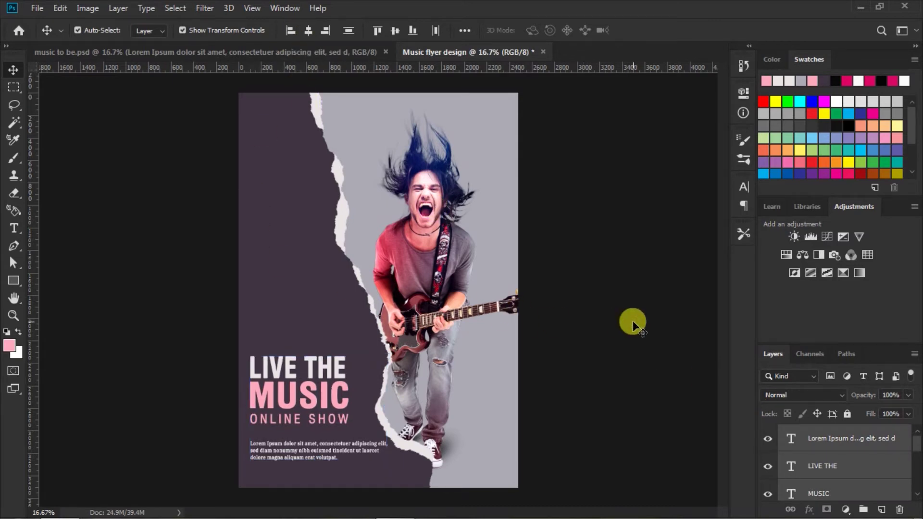
{"action": "left_click", "coordinate": [625, 343]}
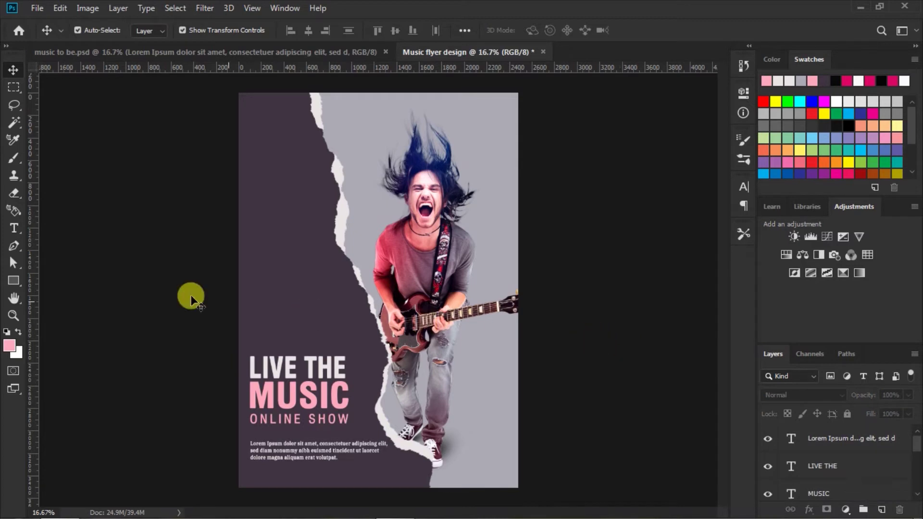
Set the type to Mottingham Script at 30 pt.
{"action": "left_click", "coordinate": [13, 230]}
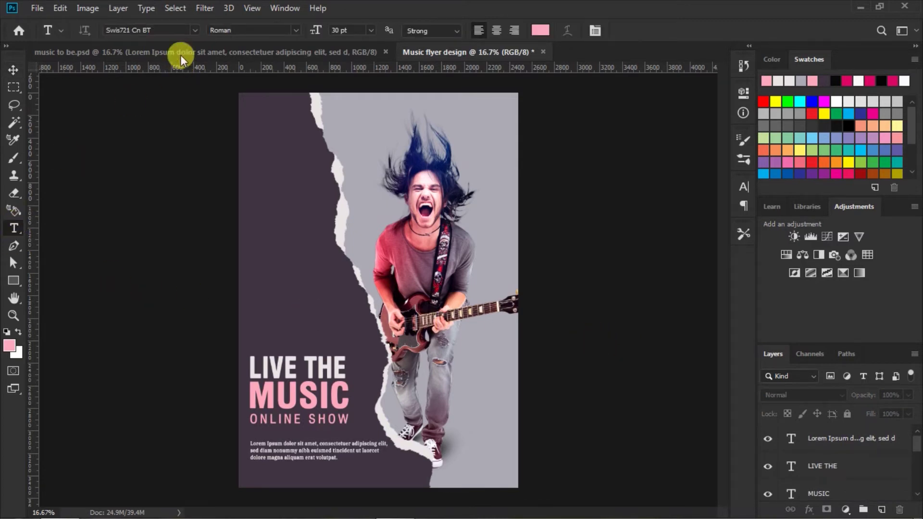
{"action": "left_click", "coordinate": [195, 27]}
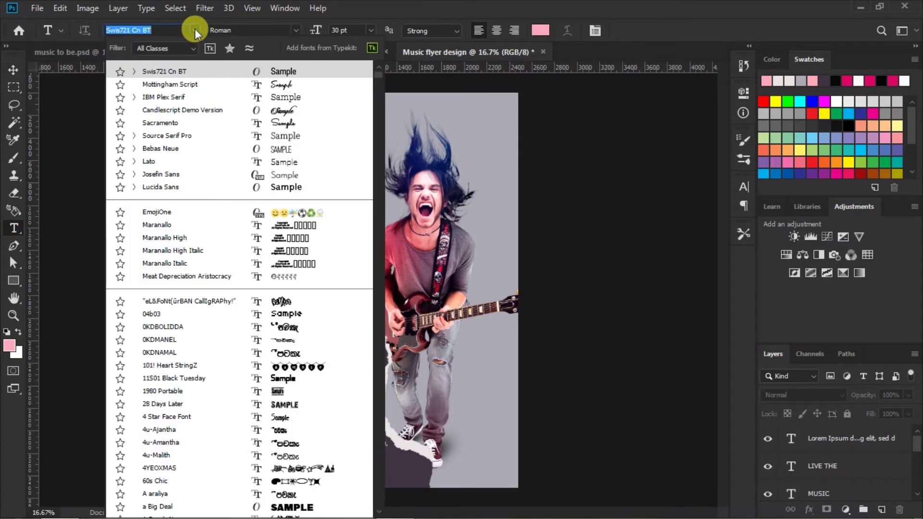
{"action": "left_click", "coordinate": [283, 86]}
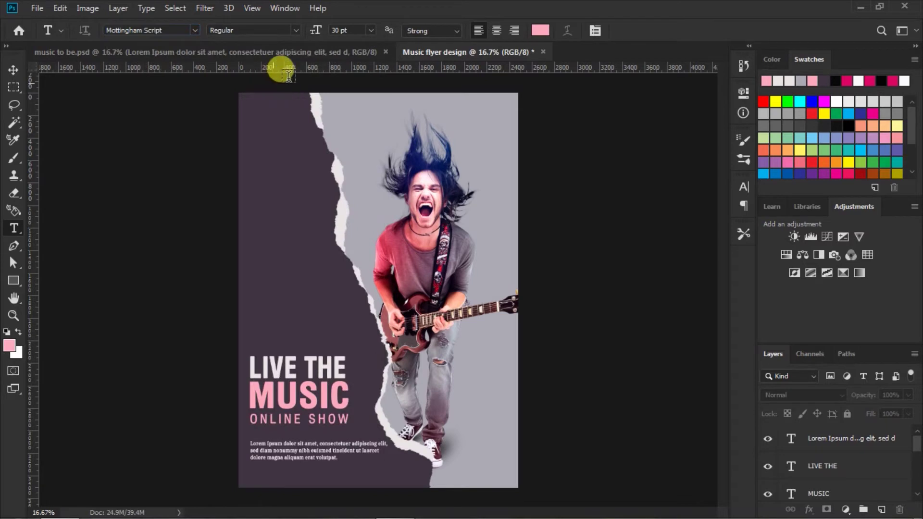
{"action": "left_click", "coordinate": [369, 31]}
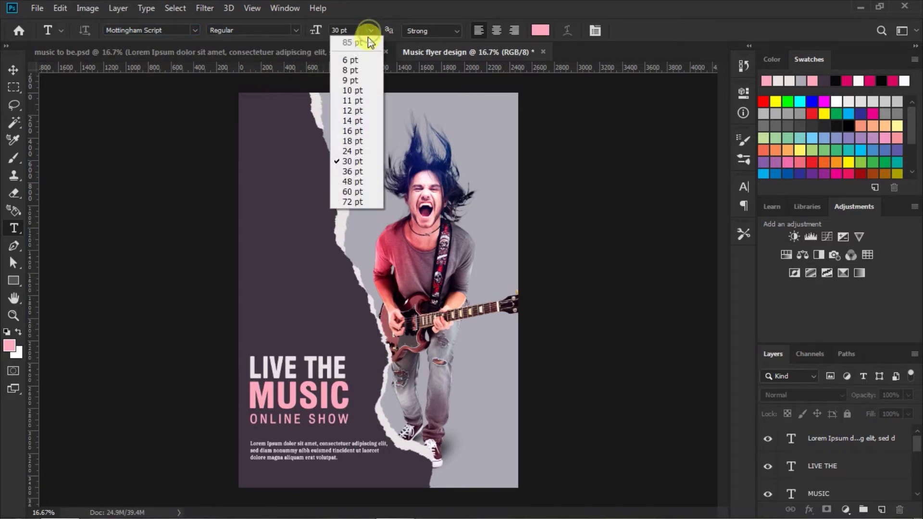
{"action": "left_click", "coordinate": [353, 161]}
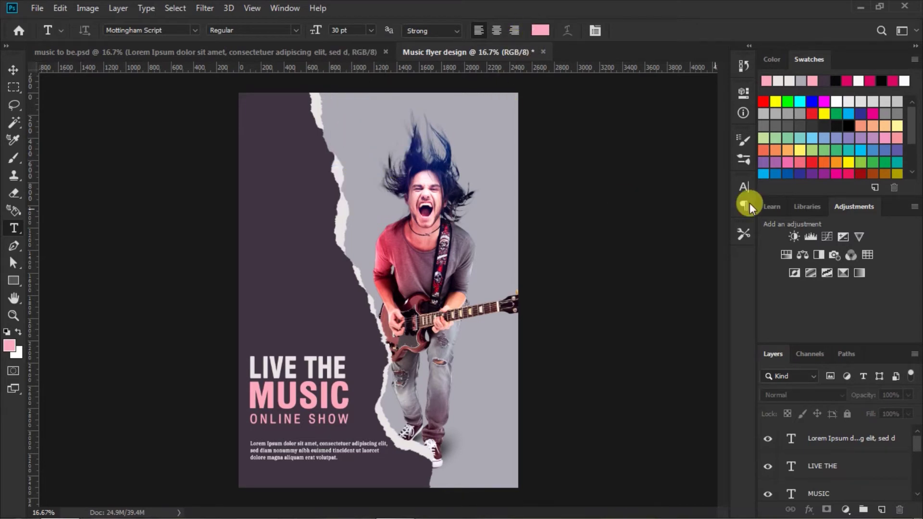
{"action": "left_click", "coordinate": [745, 187]}
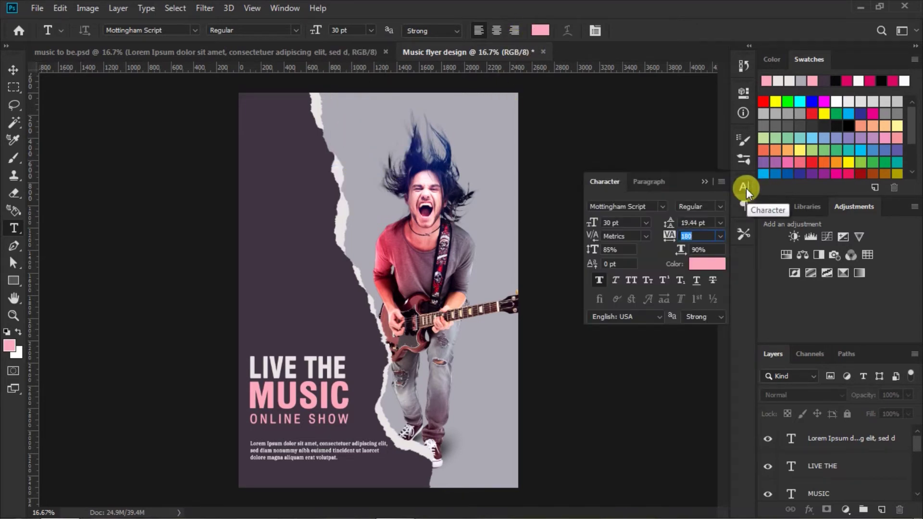
{"action": "left_click", "coordinate": [745, 187]}
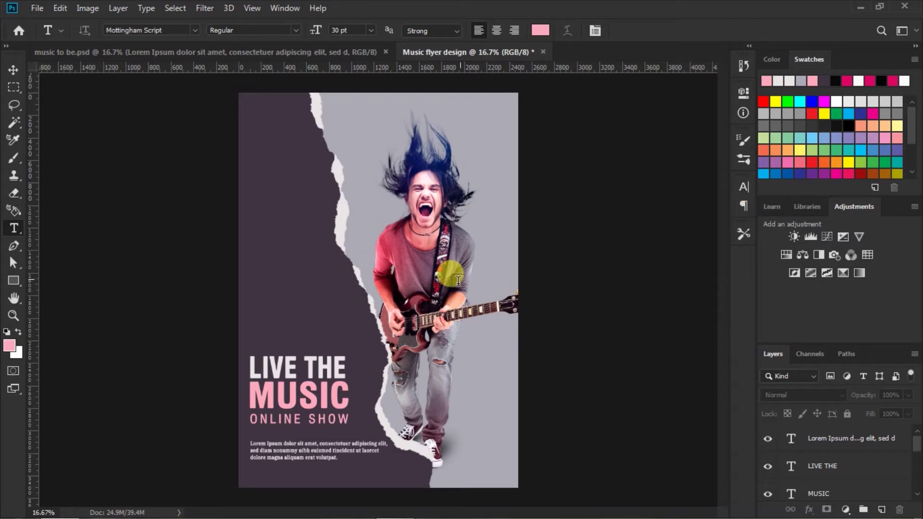
Type the two-line heading 'MUSIC' / 'FESTIVAL' above LIVE THE.
{"action": "left_click", "coordinate": [250, 330]}
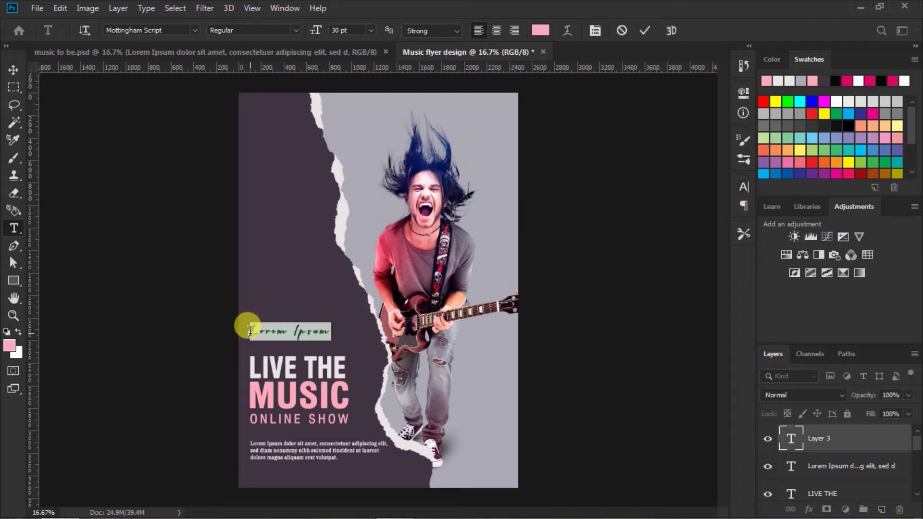
{"action": "type", "text": "W"}
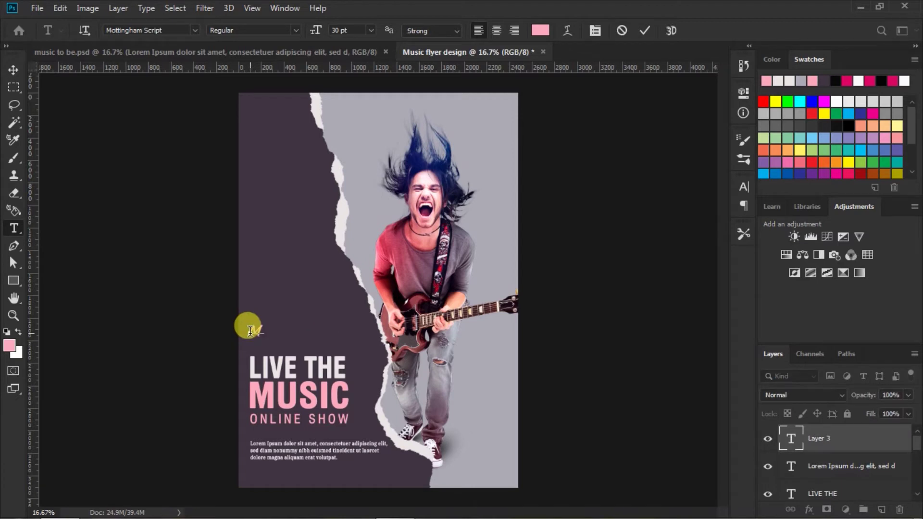
{"action": "type", "text": "SIC"}
{"action": "key", "text": "Return"}
{"action": "type", "text": "FE"}
{"action": "type", "text": "S"}
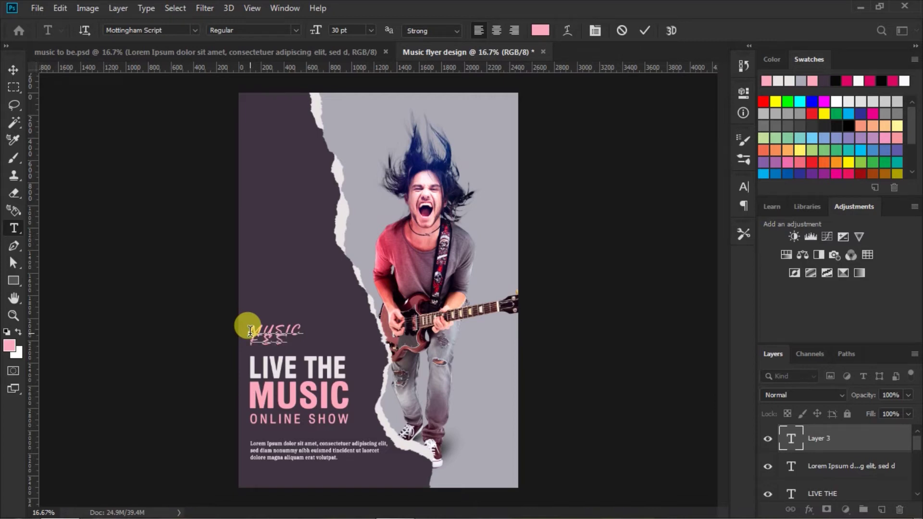
{"action": "type", "text": "TIVAL"}
Give the MUSIC FESTIVAL heading tracking -50 and leading 27.44 pt.
{"action": "left_click_drag", "start_coordinate": [247, 321], "coordinate": [359, 343]}
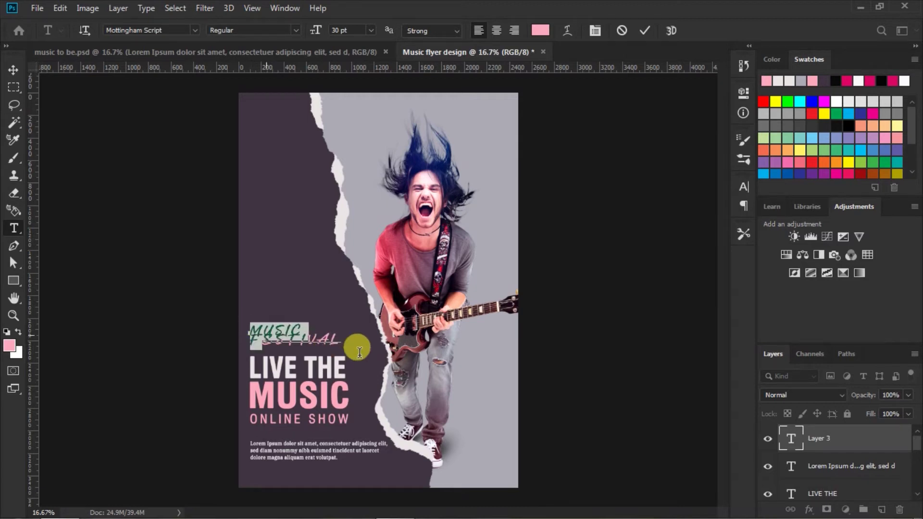
{"action": "left_click", "coordinate": [743, 188]}
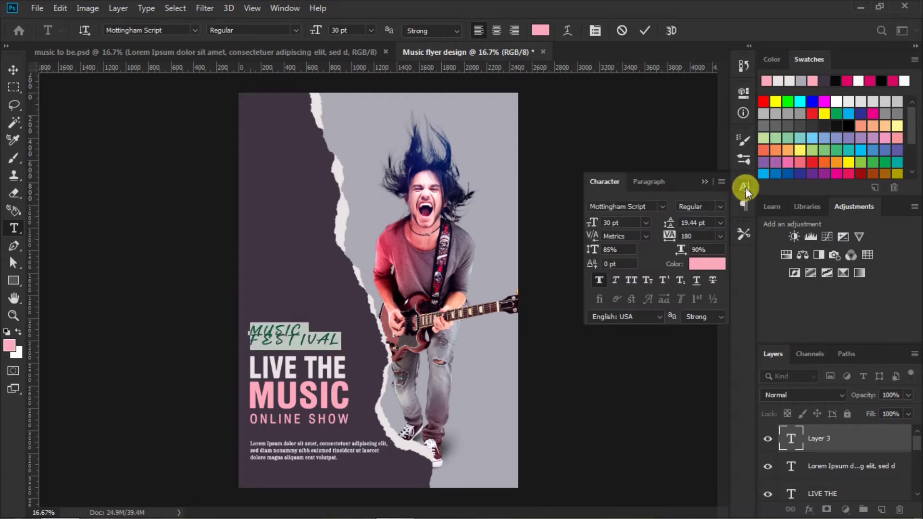
{"action": "left_click_drag", "start_coordinate": [669, 242], "coordinate": [660, 242]}
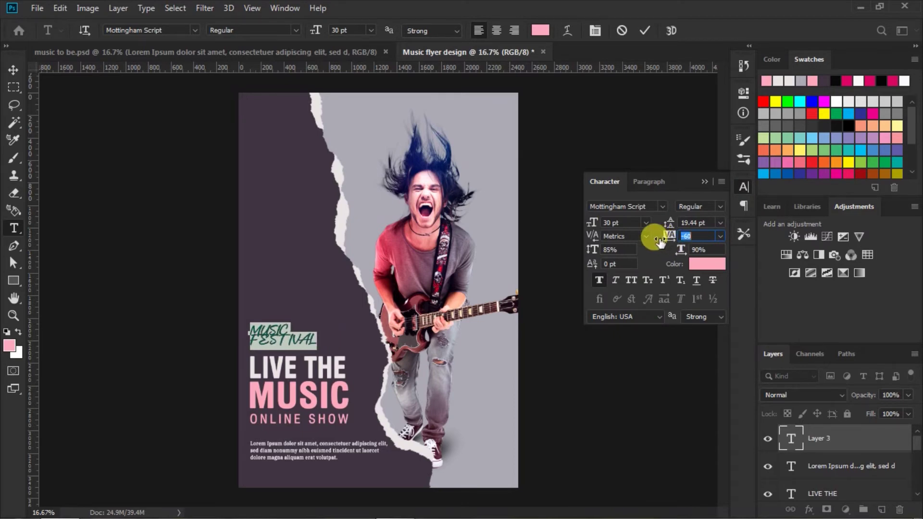
{"action": "left_click_drag", "start_coordinate": [670, 224], "coordinate": [674, 227]}
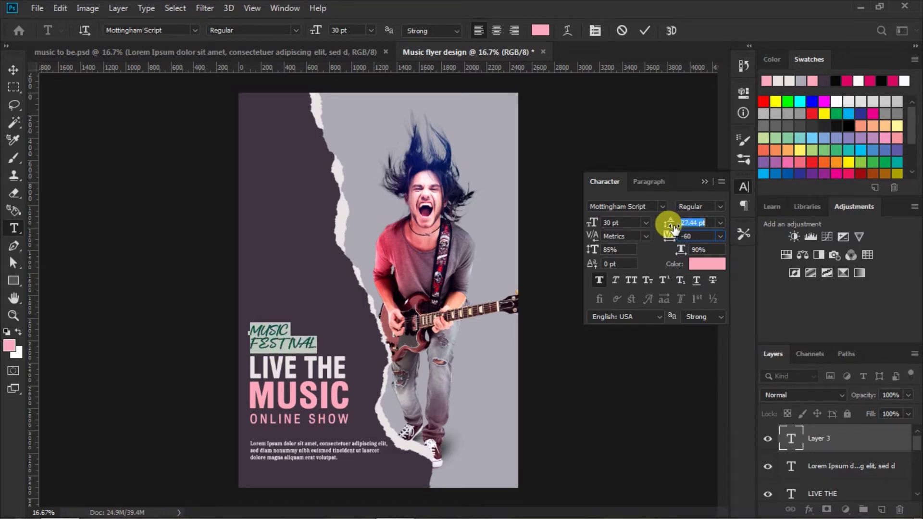
{"action": "left_click", "coordinate": [670, 235]}
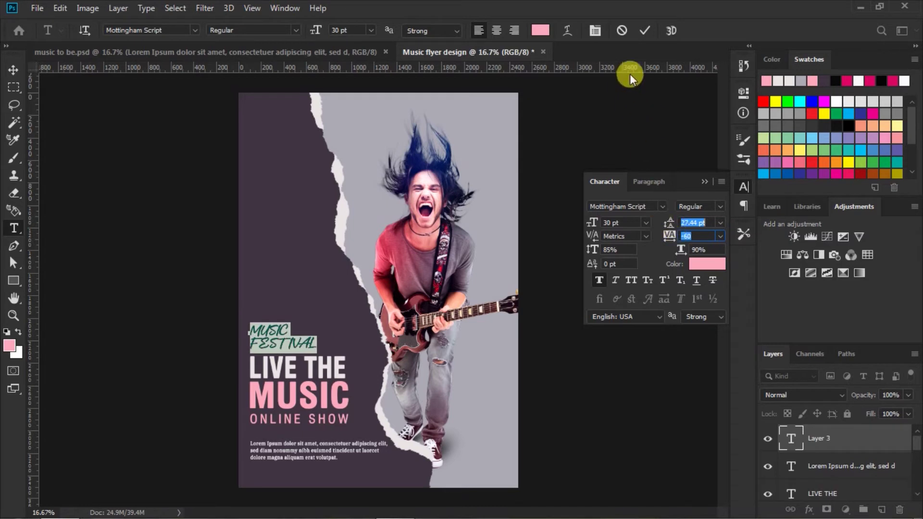
{"action": "left_click", "coordinate": [644, 30]}
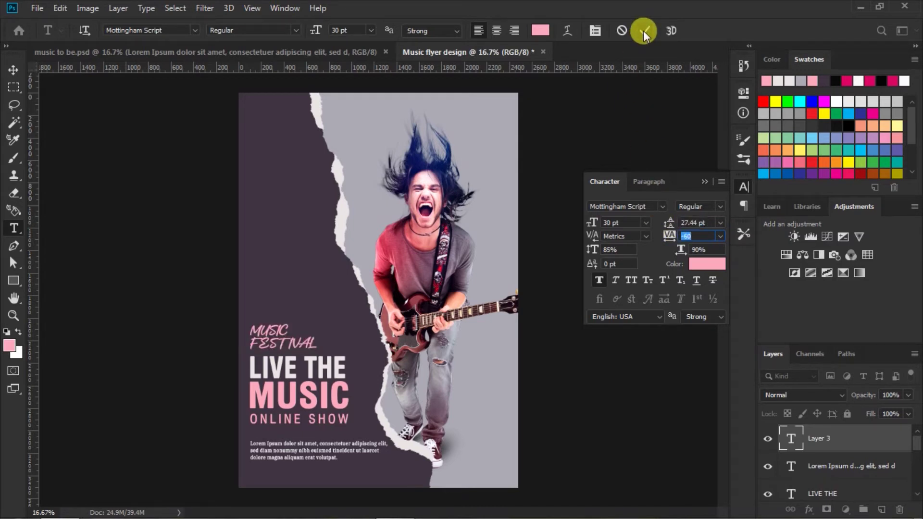
{"action": "left_click", "coordinate": [643, 31]}
{"action": "left_click", "coordinate": [705, 184]}
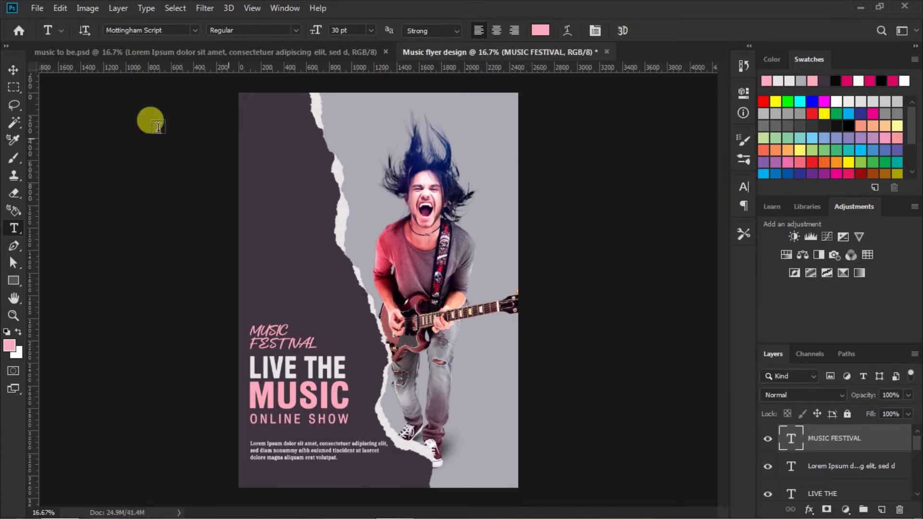
{"action": "left_click", "coordinate": [14, 69]}
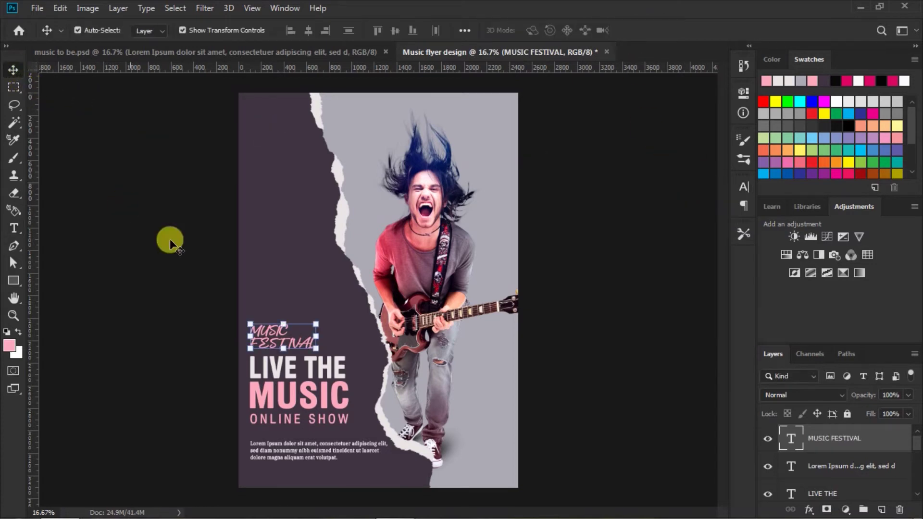
Rotate the MUSIC FESTIVAL heading to about -6 degrees.
{"action": "left_click", "coordinate": [330, 319]}
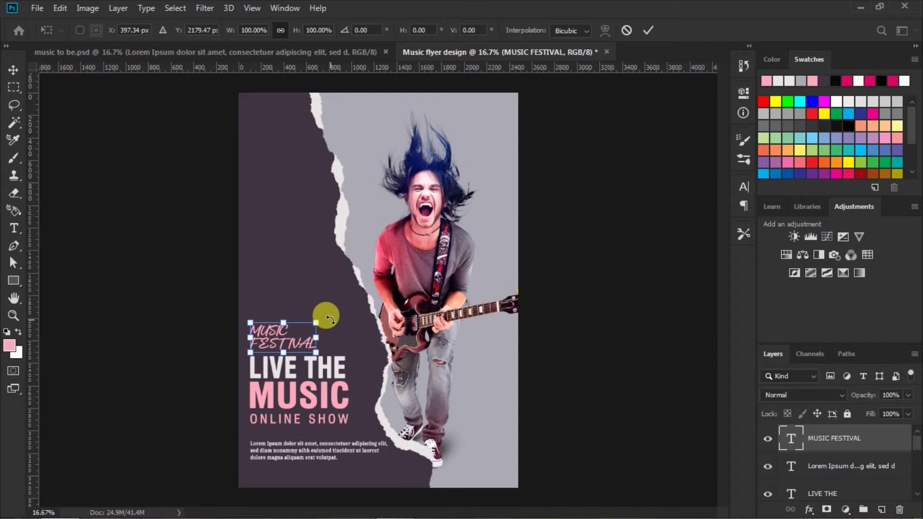
{"action": "left_click_drag", "start_coordinate": [330, 319], "coordinate": [329, 311]}
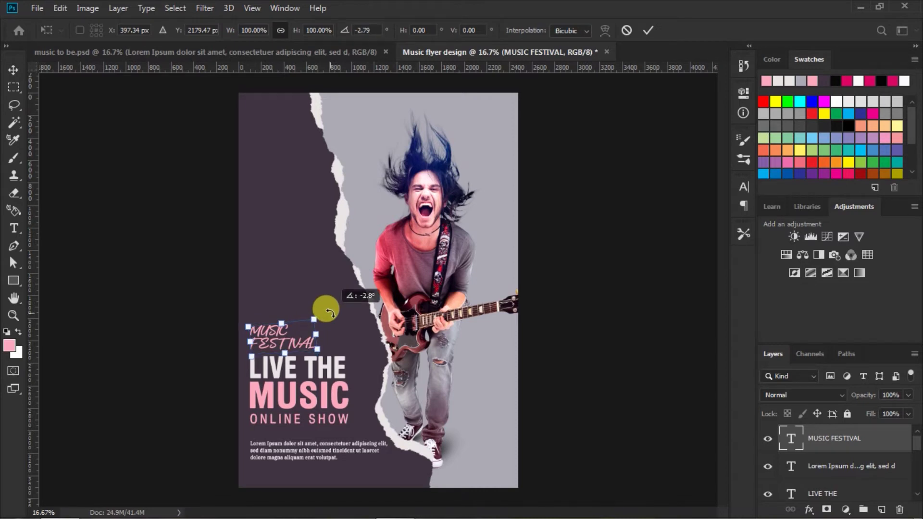
{"action": "left_click_drag", "start_coordinate": [329, 313], "coordinate": [330, 312]}
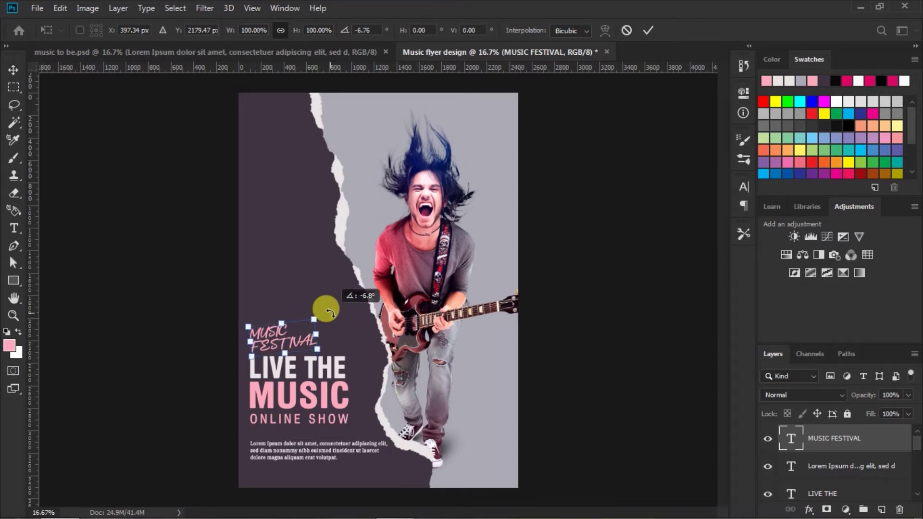
{"action": "left_click_drag", "start_coordinate": [330, 312], "coordinate": [331, 313]}
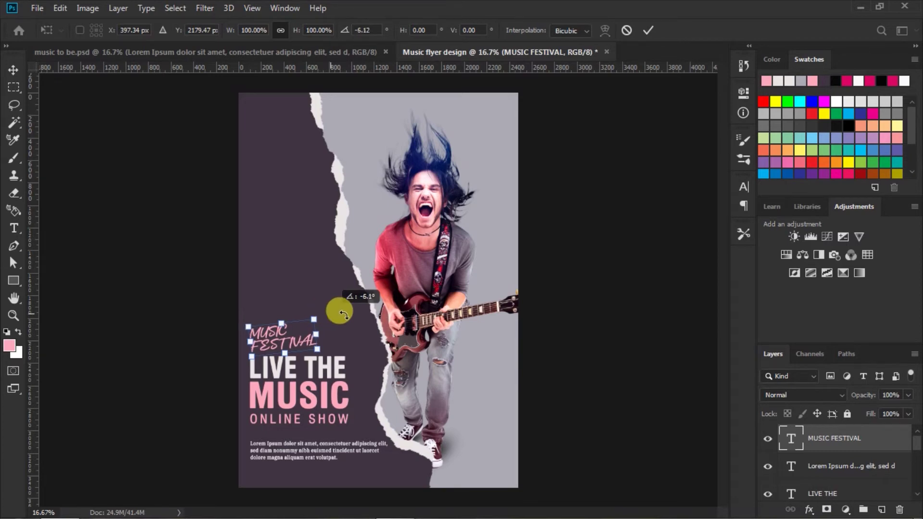
{"action": "left_click", "coordinate": [647, 31]}
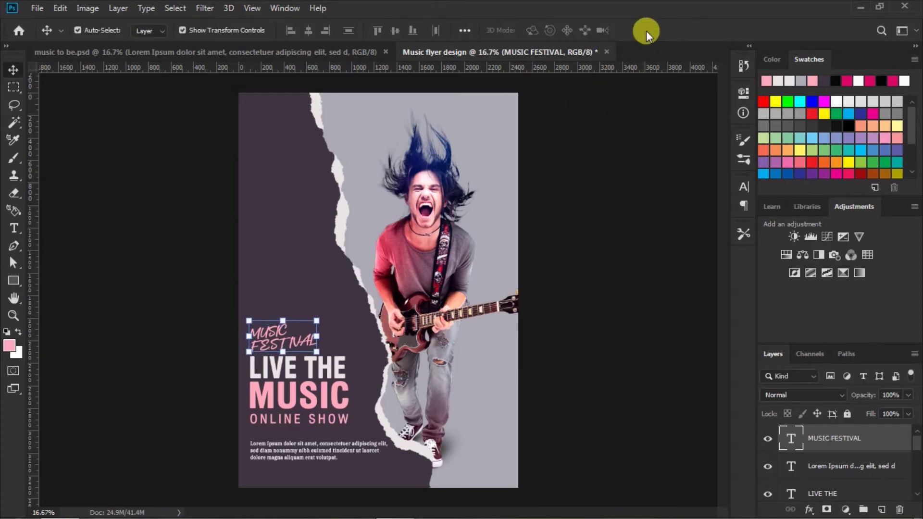
Nudge the tilted heading slightly up and to the right.
{"action": "left_click_drag", "start_coordinate": [271, 330], "coordinate": [272, 336]}
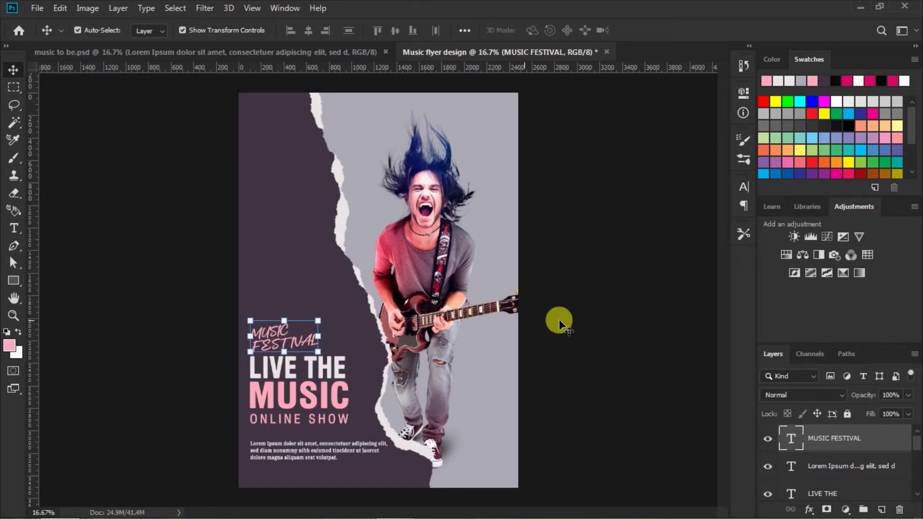
{"action": "left_click", "coordinate": [589, 310]}
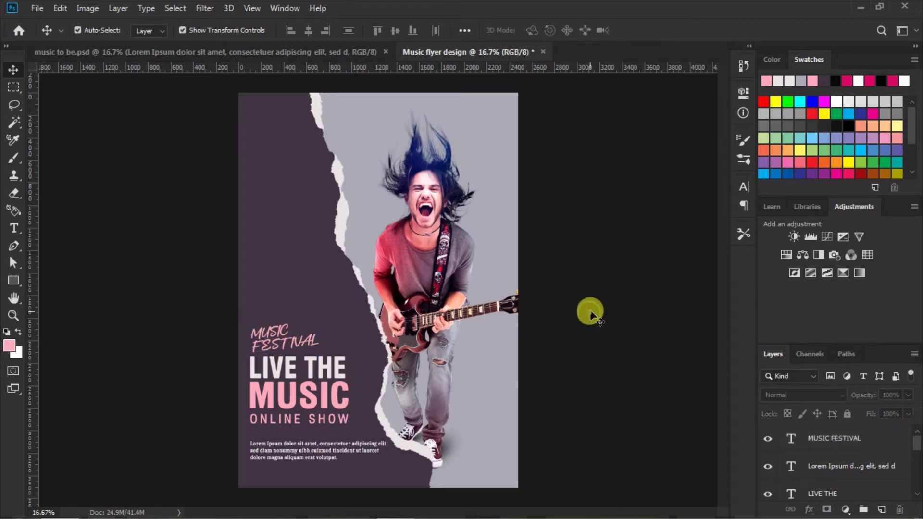
{"action": "left_click", "coordinate": [272, 331]}
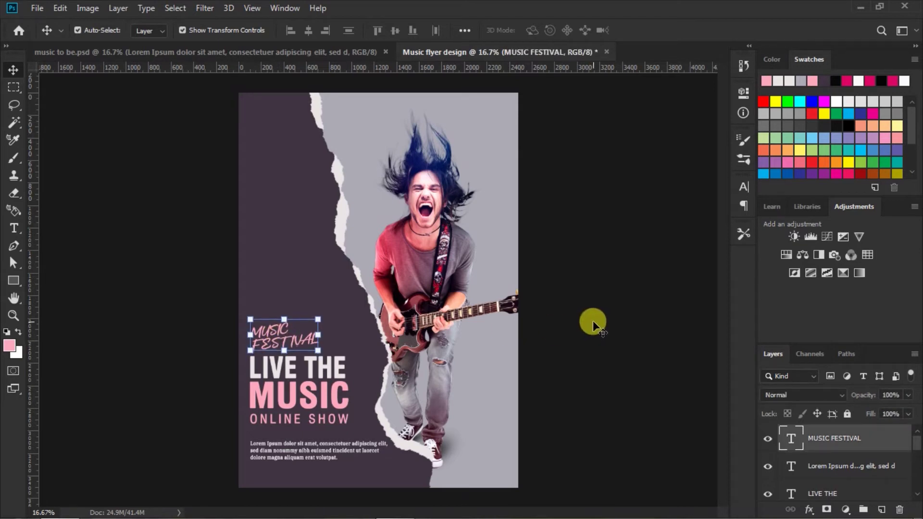
{"action": "left_click", "coordinate": [598, 319]}
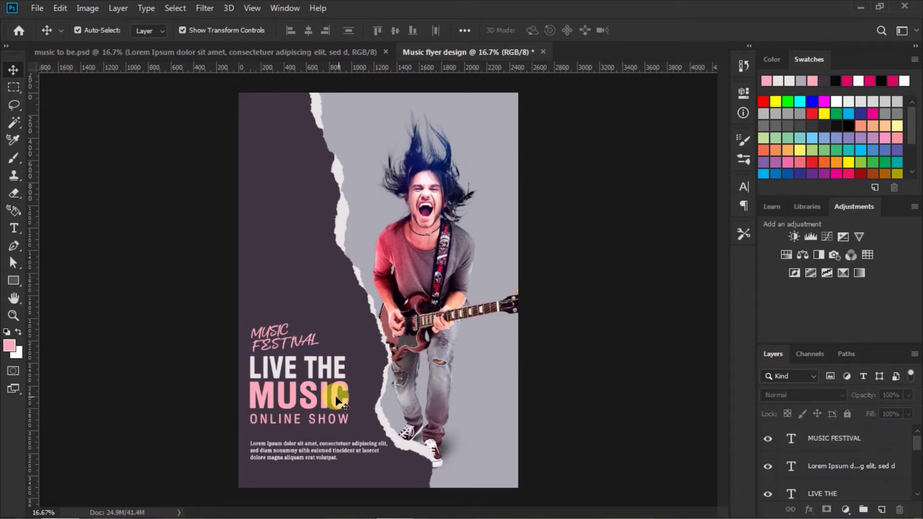
{"action": "left_click", "coordinate": [294, 395]}
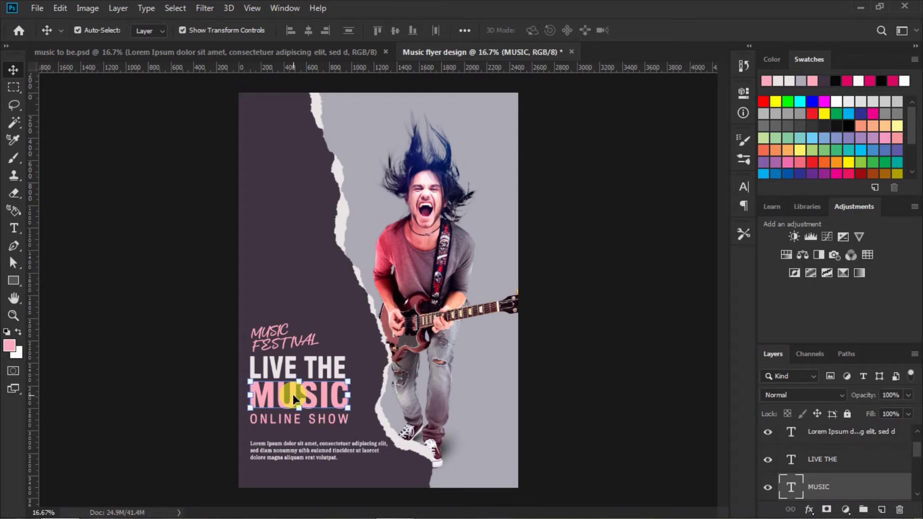
Duplicate the MUSIC text and move the copy to the panel's top-left.
{"action": "key", "text": "ctrl+j"}
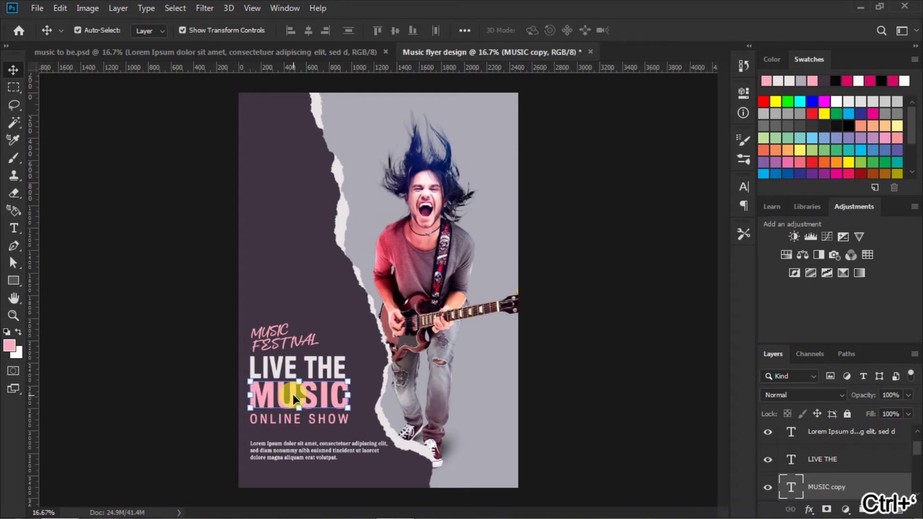
{"action": "left_click_drag", "start_coordinate": [293, 391], "coordinate": [286, 178]}
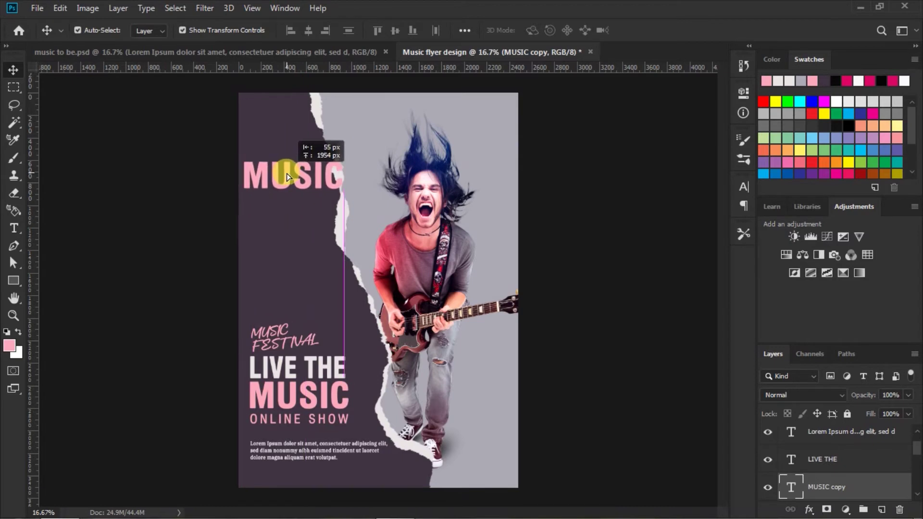
{"action": "left_click_drag", "start_coordinate": [286, 177], "coordinate": [289, 172]}
Retype the copied MUSIC text as '14'.
{"action": "left_click", "coordinate": [14, 228]}
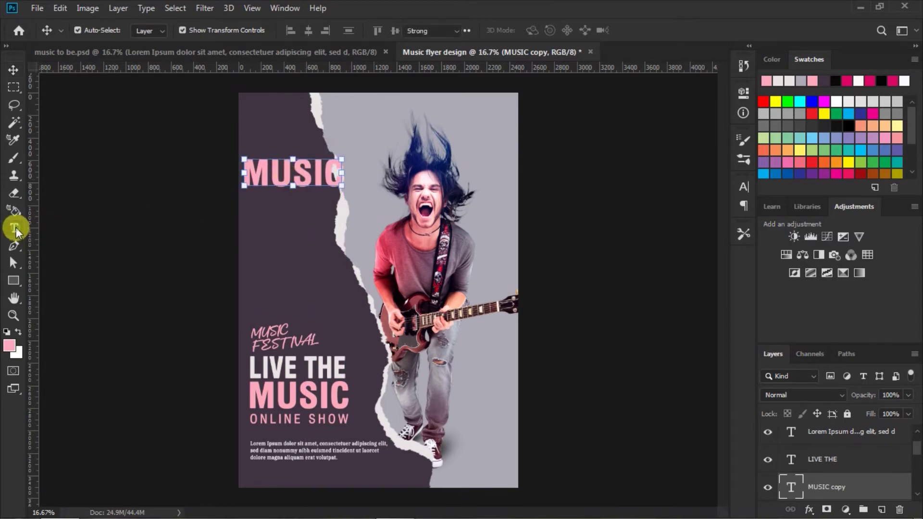
{"action": "double_click", "coordinate": [247, 172]}
{"action": "key", "text": "ctrl+a"}
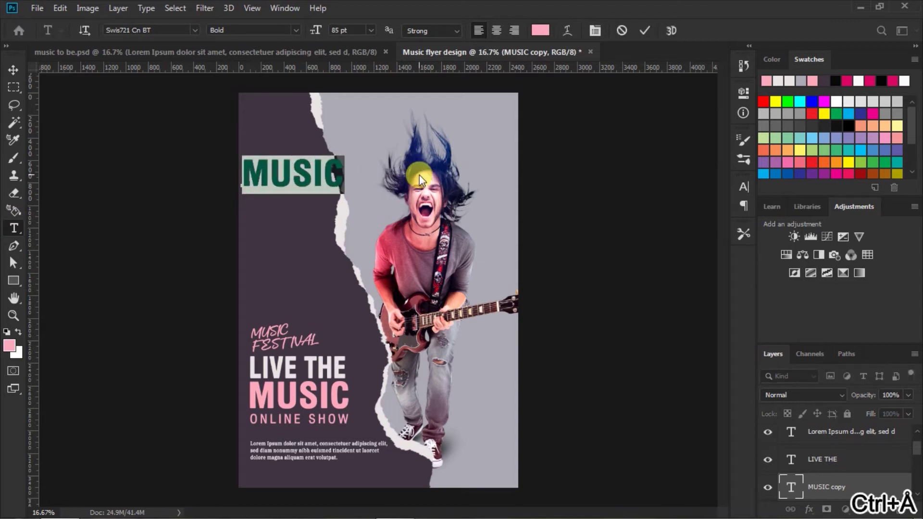
{"action": "type", "text": "14"}
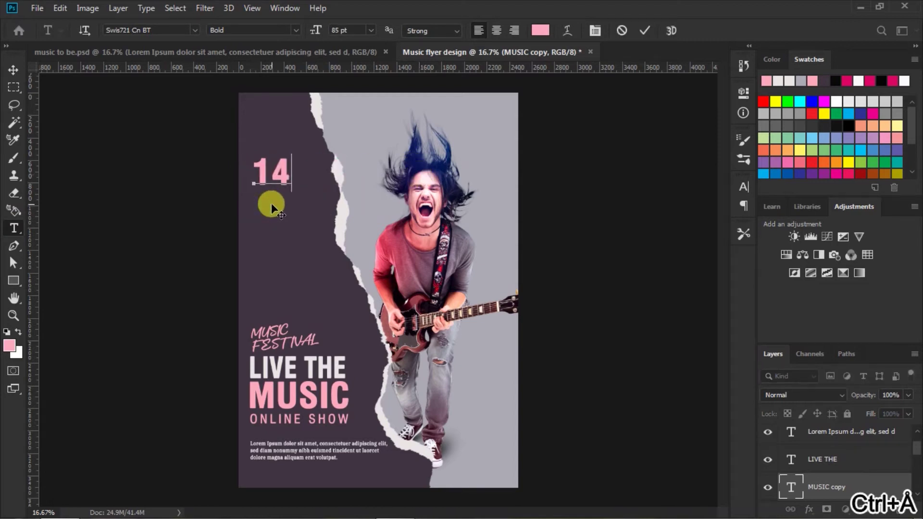
{"action": "left_click_drag", "start_coordinate": [257, 206], "coordinate": [272, 208]}
Tighten the 14's tracking to -50 and nudge it slightly right.
{"action": "left_click_drag", "start_coordinate": [252, 168], "coordinate": [336, 159]}
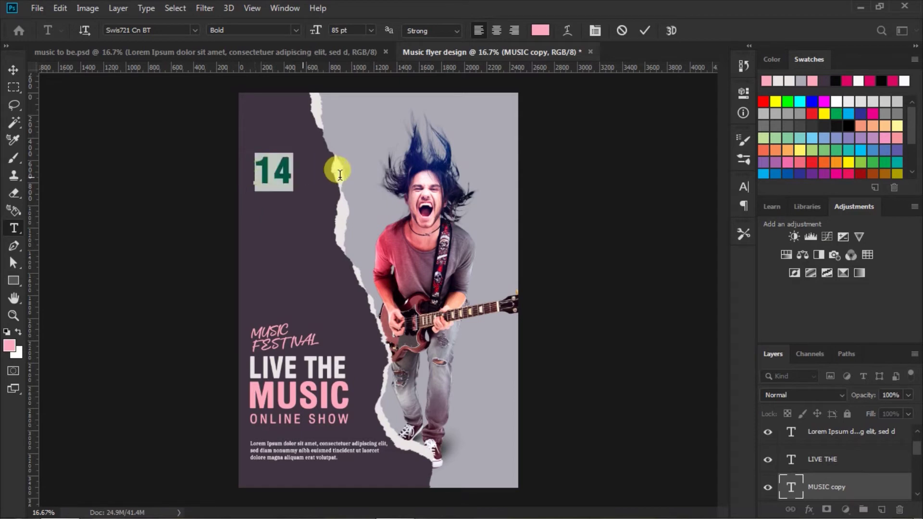
{"action": "left_click", "coordinate": [744, 190]}
{"action": "left_click_drag", "start_coordinate": [669, 235], "coordinate": [659, 233]}
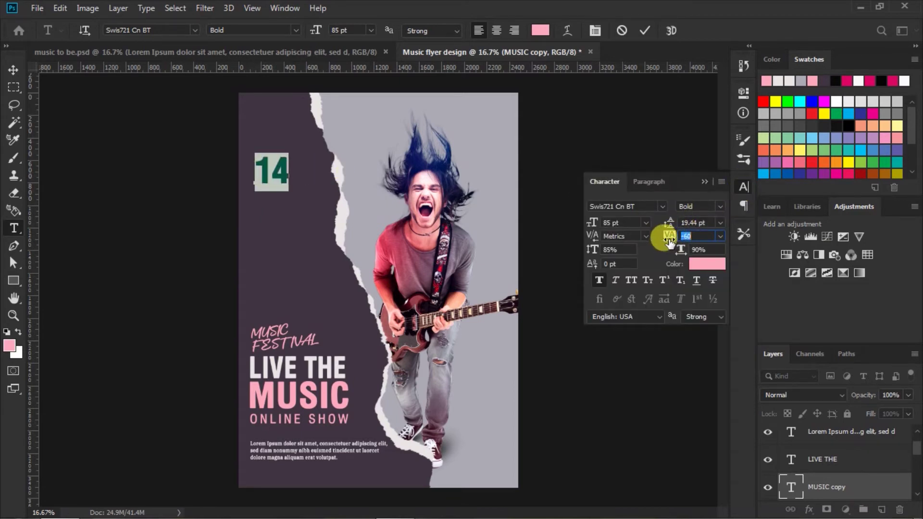
{"action": "left_click", "coordinate": [645, 33]}
{"action": "left_click", "coordinate": [705, 181]}
{"action": "left_click", "coordinate": [13, 70]}
{"action": "left_click", "coordinate": [266, 177]}
{"action": "left_click_drag", "start_coordinate": [267, 175], "coordinate": [269, 175]}
{"action": "left_click", "coordinate": [575, 215]}
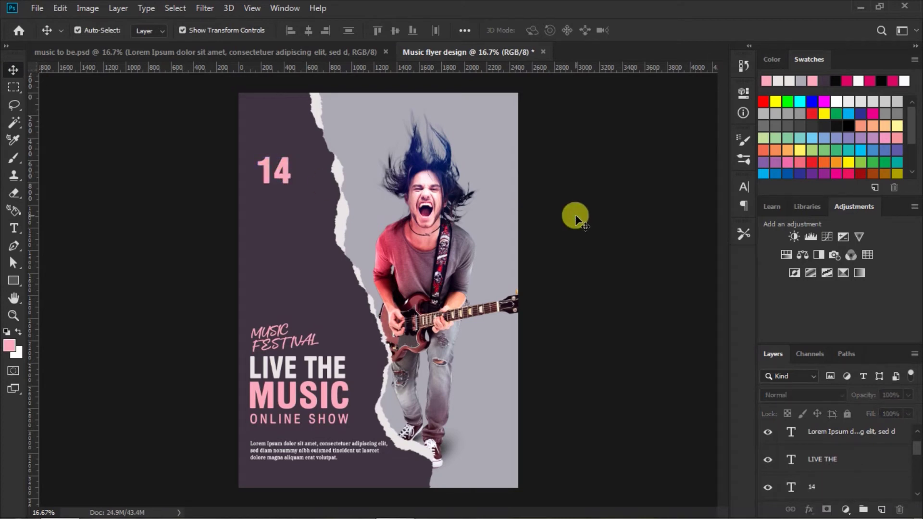
Duplicate the LIVE THE text and move the copy just below the 14.
{"action": "left_click", "coordinate": [286, 365]}
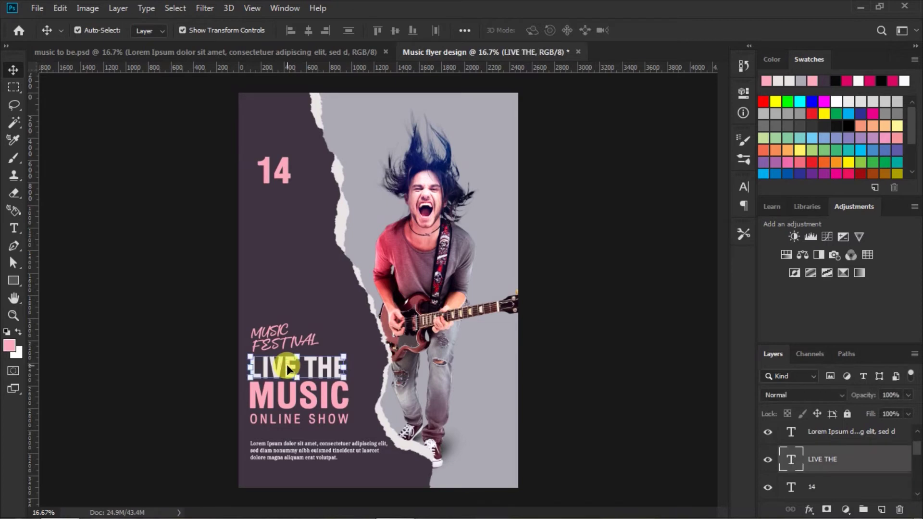
{"action": "key", "text": "ctrl+j"}
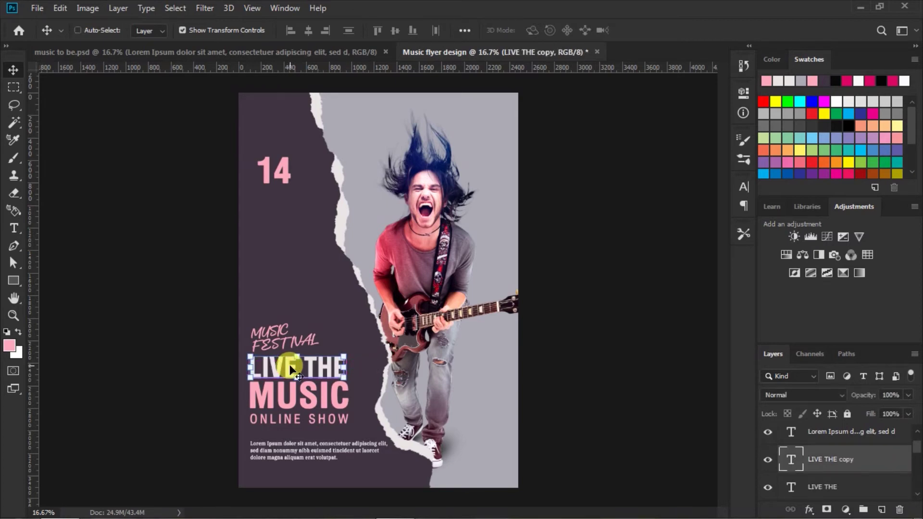
{"action": "left_click_drag", "start_coordinate": [289, 369], "coordinate": [290, 204]}
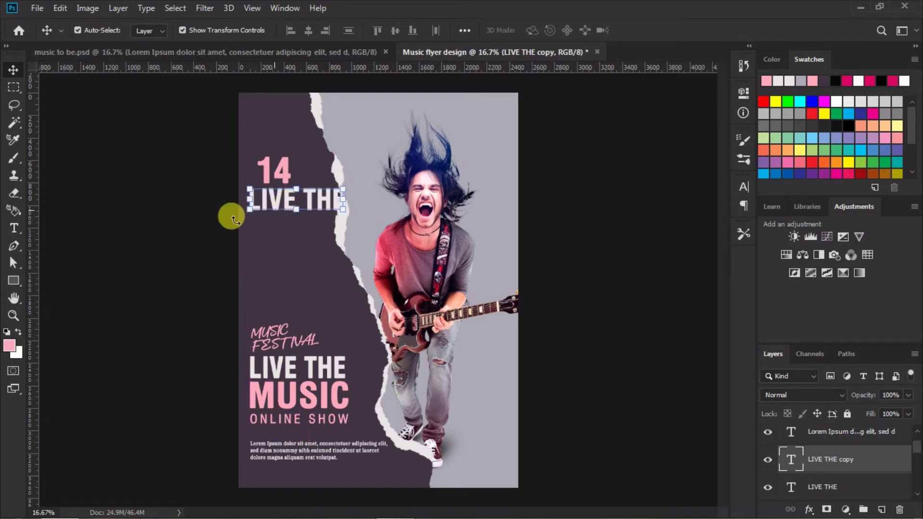
Shrink the LIVE THE copy's text to 36 pt.
{"action": "left_click", "coordinate": [15, 228]}
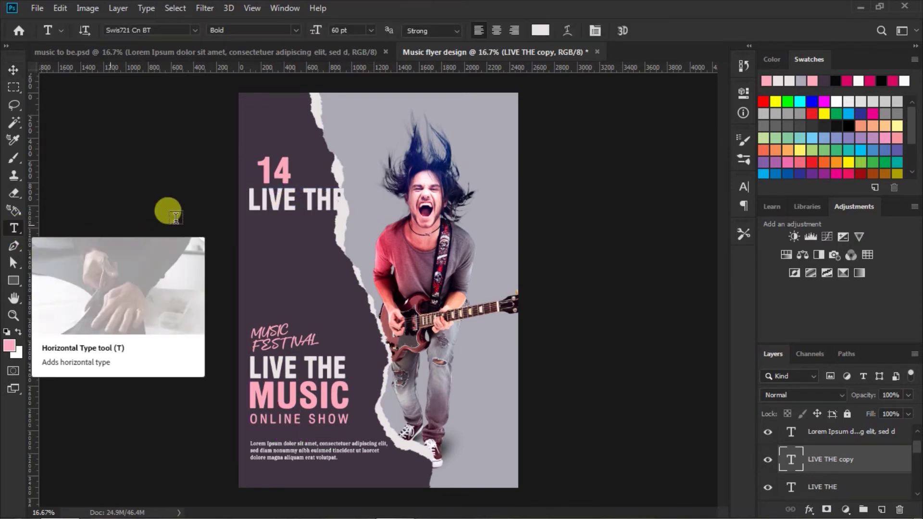
{"action": "mouse_move", "coordinate": [247, 199]}
{"action": "left_mouse_down"}
{"action": "mouse_move", "coordinate": [454, 202]}
{"action": "mouse_move", "coordinate": [342, 66]}
{"action": "left_mouse_up"}
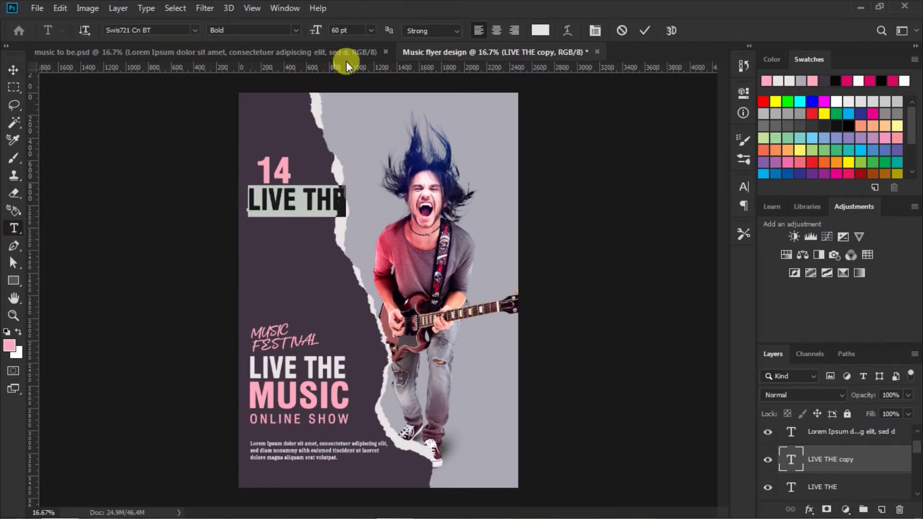
{"action": "left_click", "coordinate": [371, 30]}
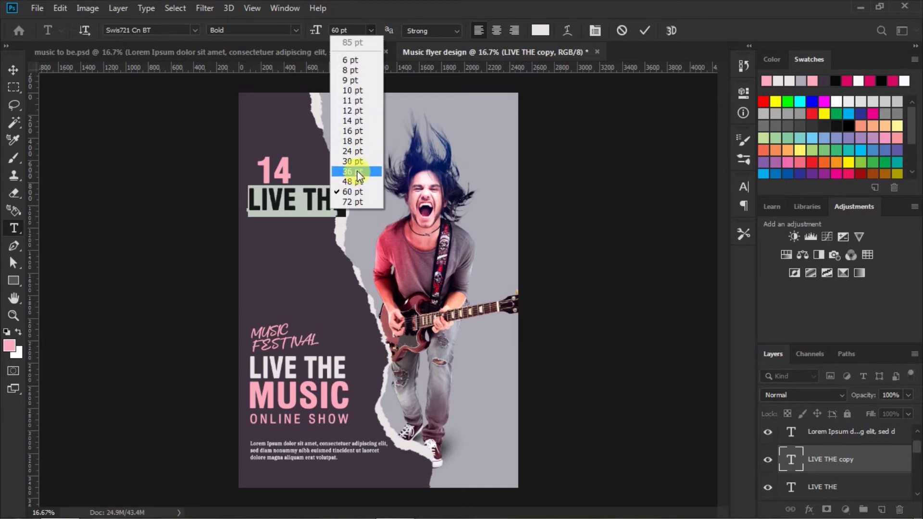
{"action": "left_click", "coordinate": [358, 171]}
Replace the copy's text with 'JANU'.
{"action": "left_click", "coordinate": [251, 206]}
{"action": "left_click_drag", "start_coordinate": [251, 206], "coordinate": [338, 206]}
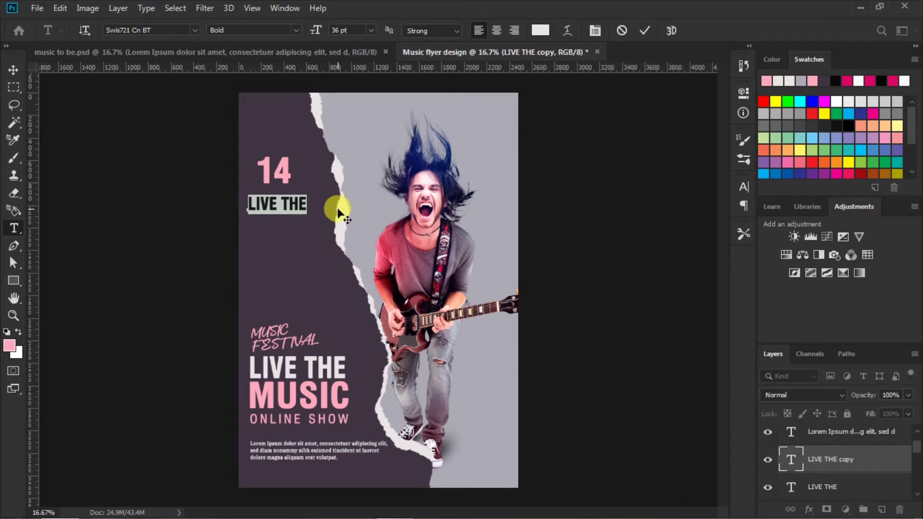
{"action": "key", "text": "BackSpace"}
{"action": "type", "text": "U"}
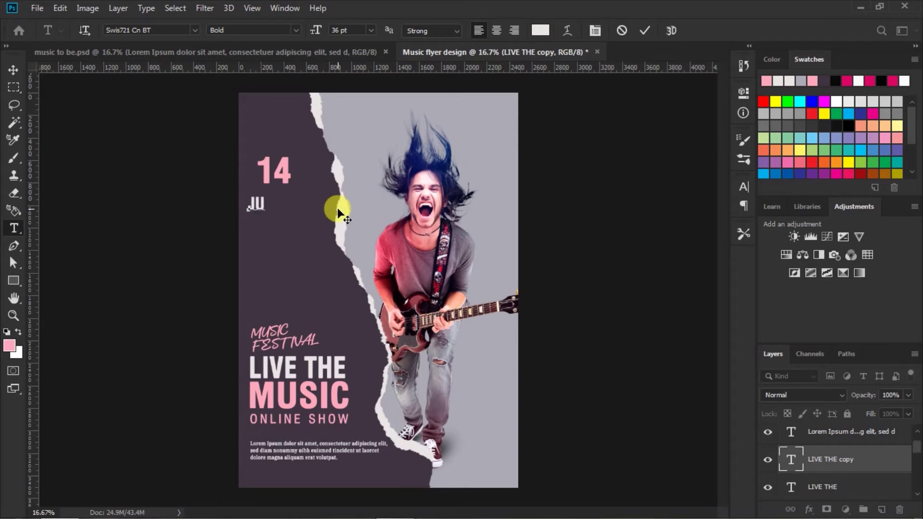
{"action": "key", "text": "BackSpace"}
{"action": "type", "text": "ANU"}
{"action": "left_click_drag", "start_coordinate": [276, 221], "coordinate": [278, 221]}
{"action": "left_click", "coordinate": [644, 29]}
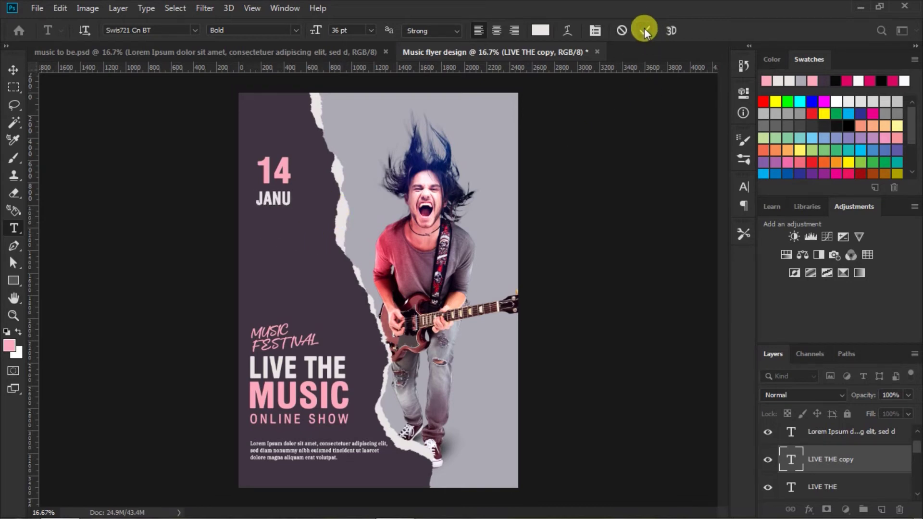
Position the JANU line neatly under the 14.
{"action": "left_click", "coordinate": [14, 70]}
{"action": "left_click_drag", "start_coordinate": [275, 199], "coordinate": [276, 201]}
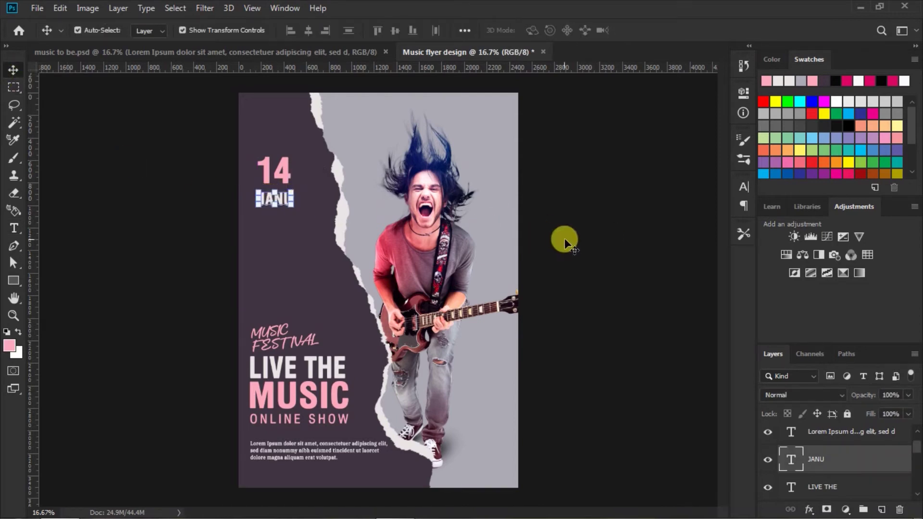
{"action": "left_click", "coordinate": [595, 239]}
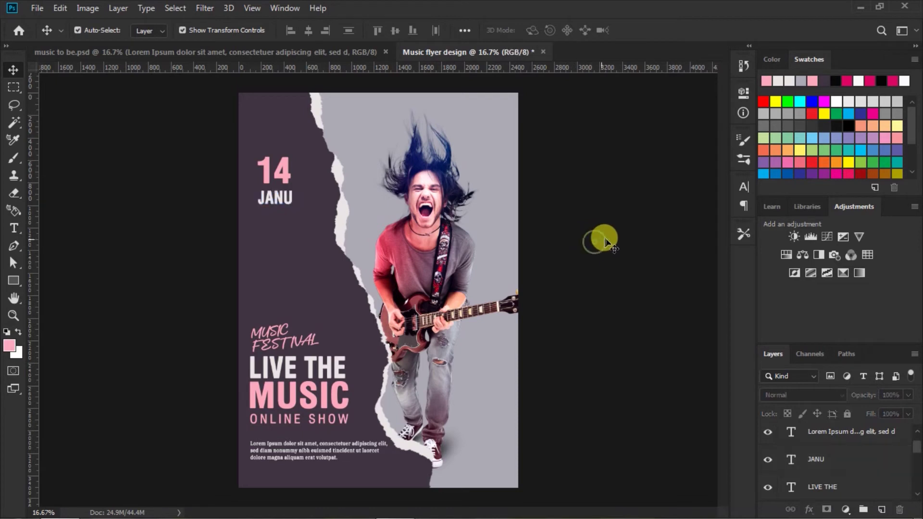
{"action": "left_click", "coordinate": [279, 177]}
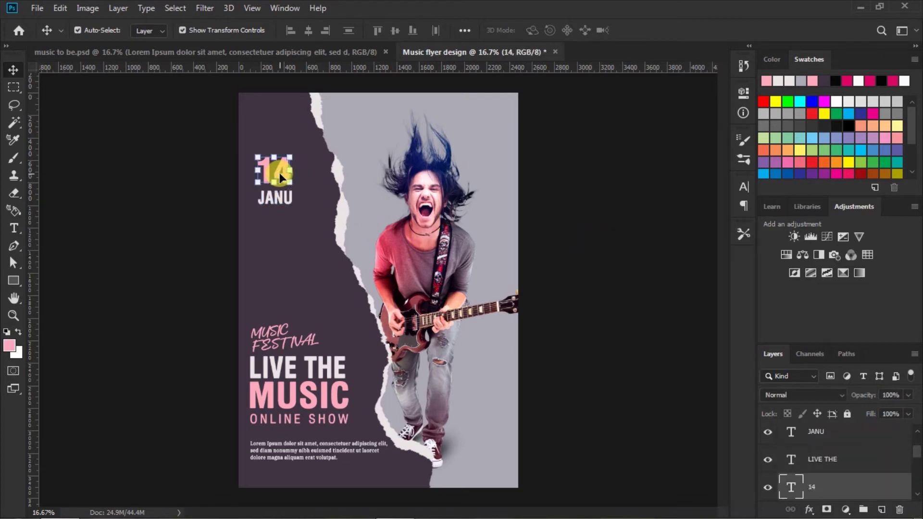
Duplicate the 14 layer and place the copy below JANU.
{"action": "key", "text": "ctrl+j"}
{"action": "left_click_drag", "start_coordinate": [278, 171], "coordinate": [281, 229]}
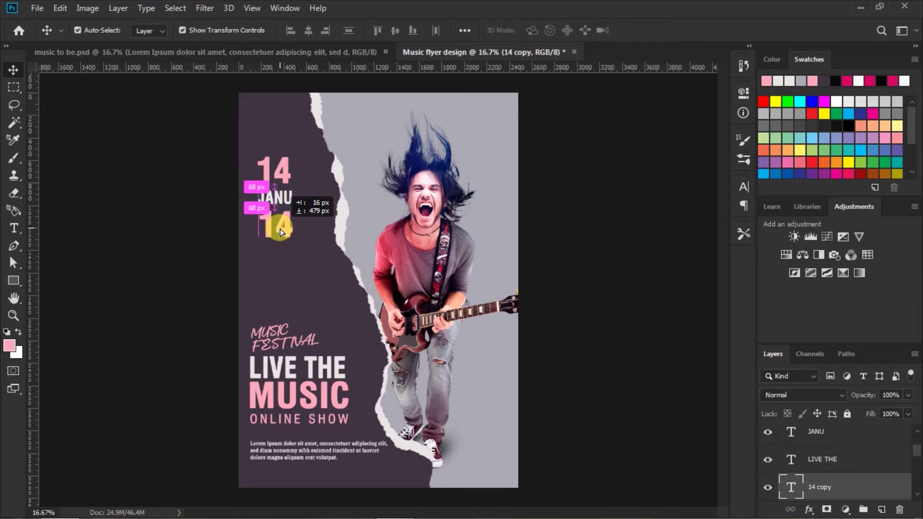
{"action": "left_click_drag", "start_coordinate": [281, 229], "coordinate": [280, 229]}
Retype the lower 14 copy as 'FRI'.
{"action": "left_click", "coordinate": [14, 228]}
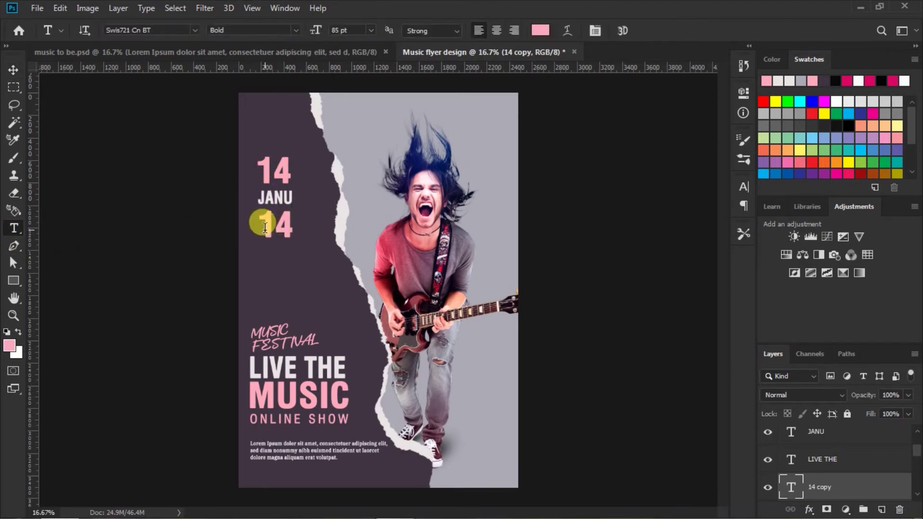
{"action": "left_click_drag", "start_coordinate": [258, 227], "coordinate": [310, 236]}
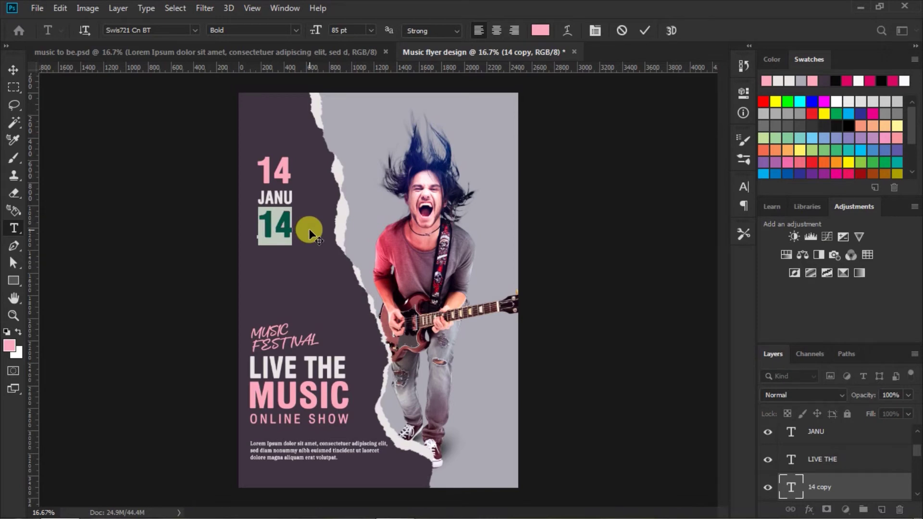
{"action": "type", "text": "FRI"}
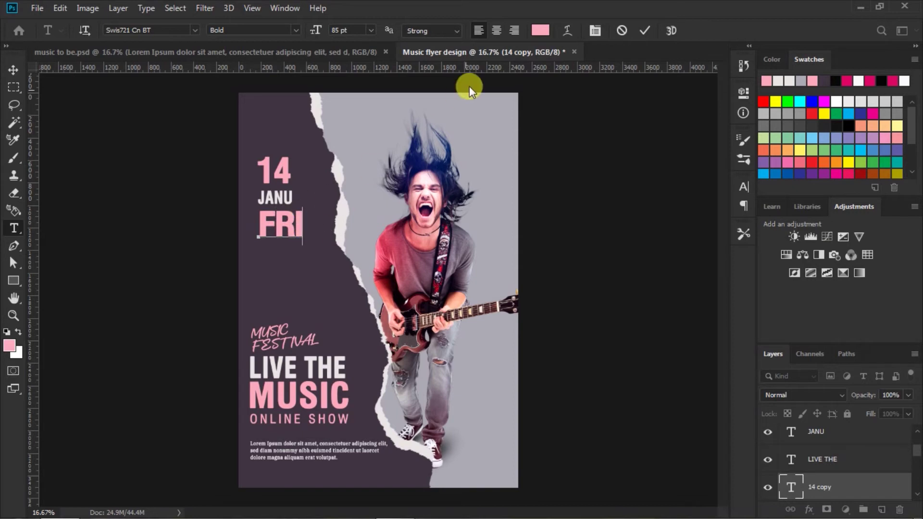
{"action": "left_click", "coordinate": [645, 30]}
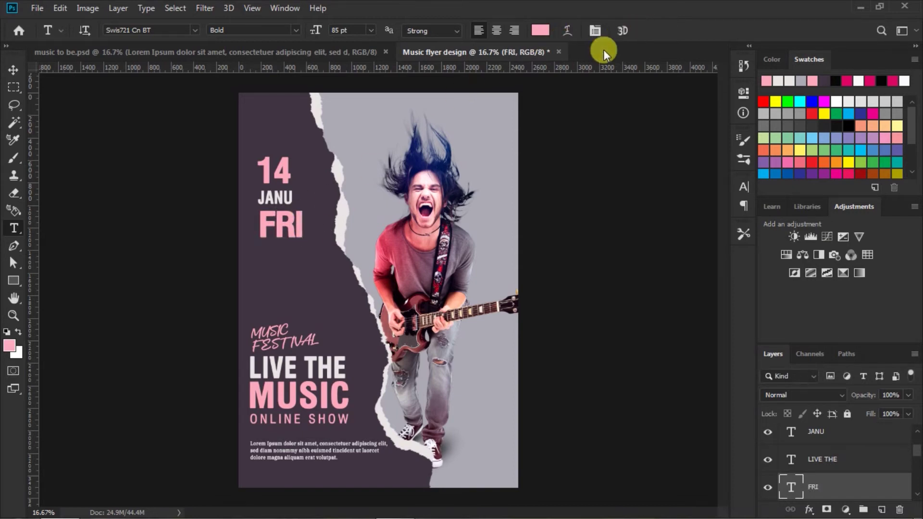
{"action": "left_click", "coordinate": [14, 71]}
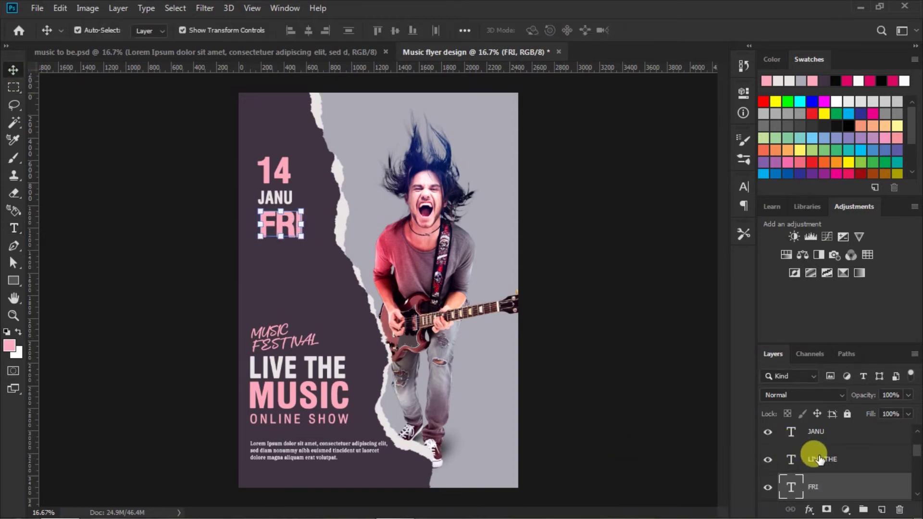
Select the 14, JANU and FRI layers and align their horizontal centres.
{"action": "left_click", "coordinate": [284, 196], "text": "shift"}
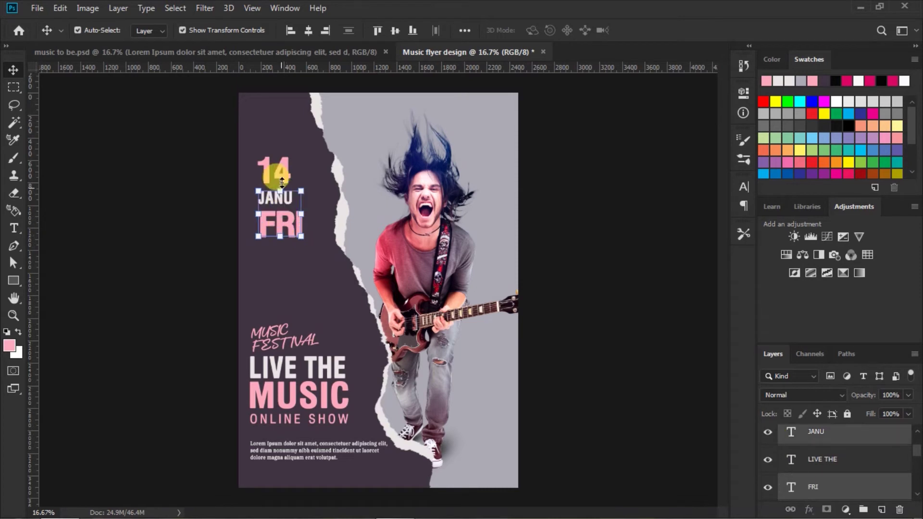
{"action": "left_click", "coordinate": [281, 165], "text": "shift"}
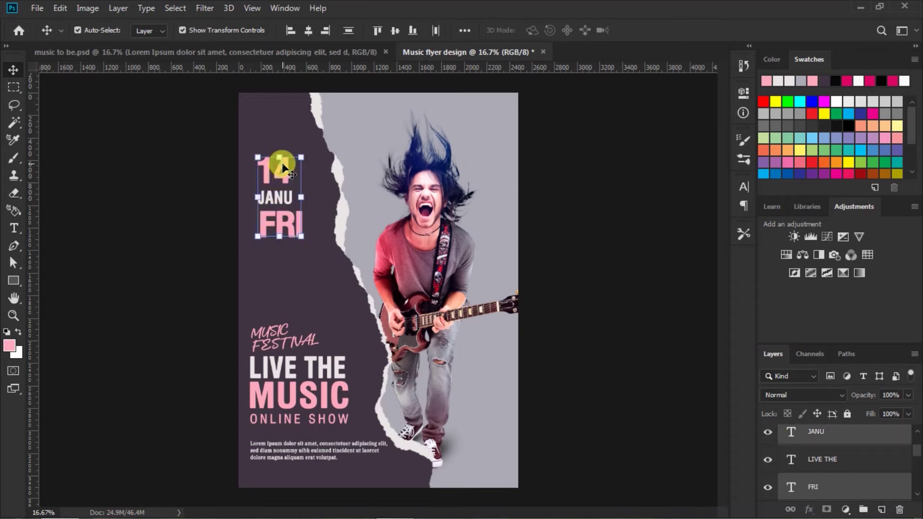
{"action": "left_click", "coordinate": [308, 30]}
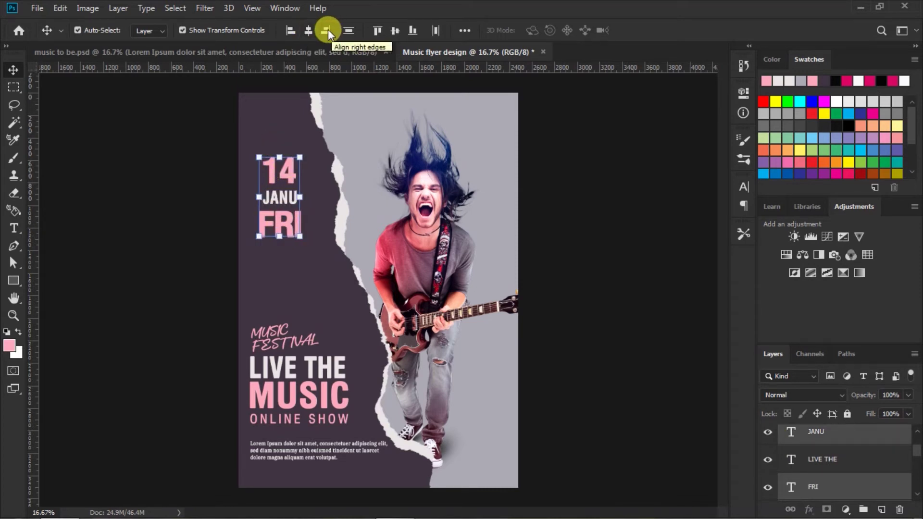
{"action": "left_click", "coordinate": [327, 30]}
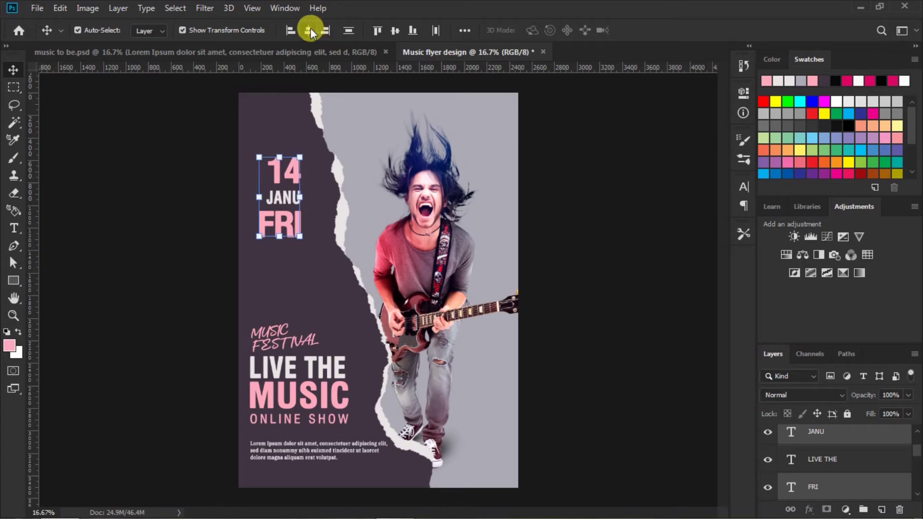
{"action": "left_click", "coordinate": [309, 30]}
Move the aligned date block slightly lower.
{"action": "left_click_drag", "start_coordinate": [282, 228], "coordinate": [285, 233]}
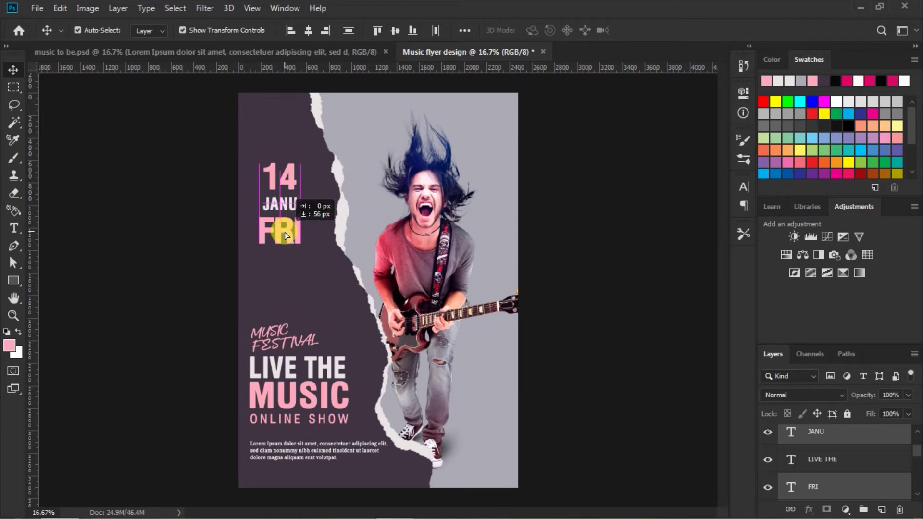
{"action": "left_click_drag", "start_coordinate": [285, 235], "coordinate": [285, 235]}
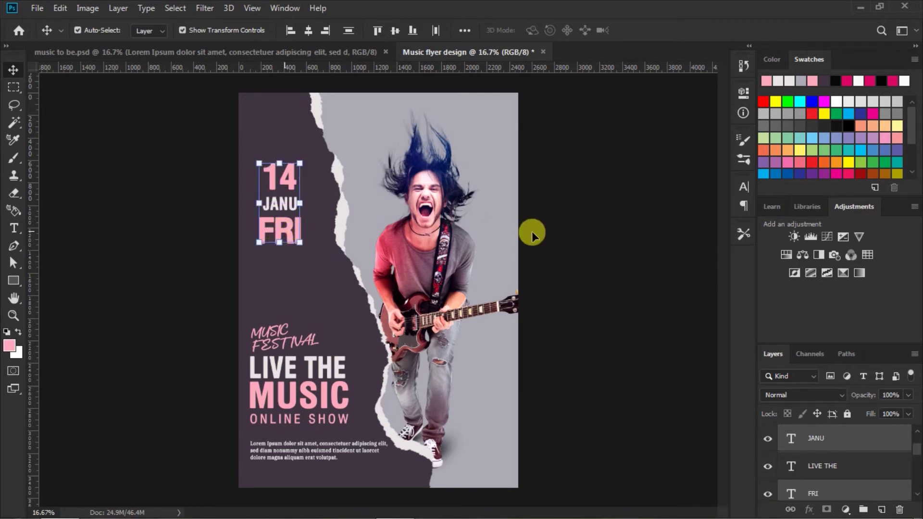
{"action": "left_click", "coordinate": [595, 235]}
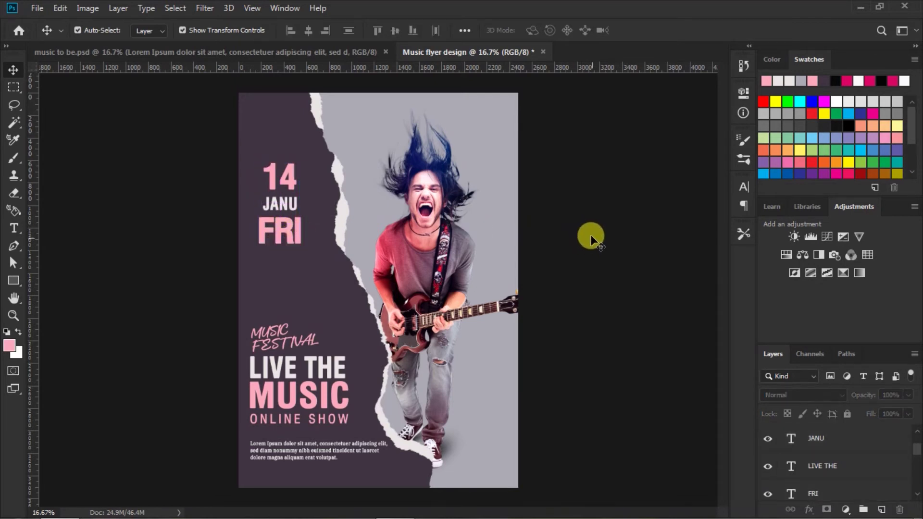
Set the Rectangle tool to no fill with a pink 2.43 pt stroke.
{"action": "left_click", "coordinate": [14, 282]}
{"action": "left_click", "coordinate": [14, 282]}
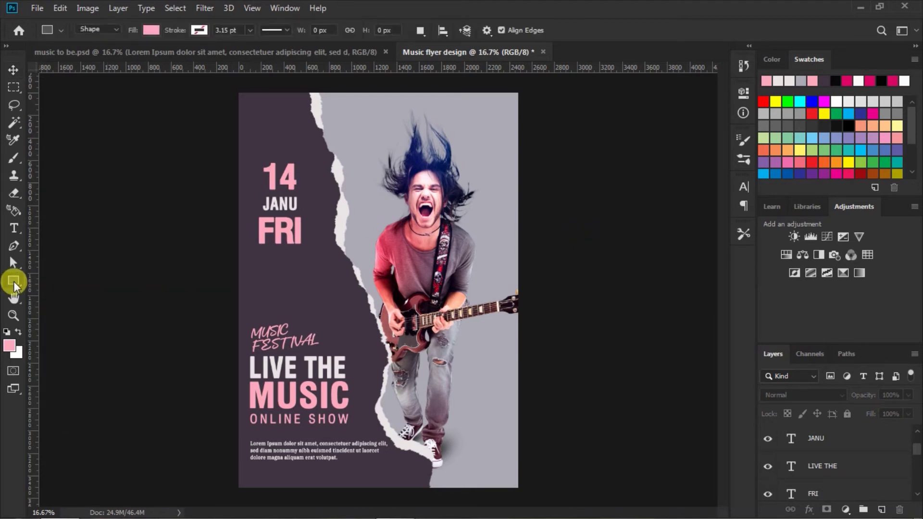
{"action": "left_click", "coordinate": [152, 28]}
{"action": "left_click", "coordinate": [93, 56]}
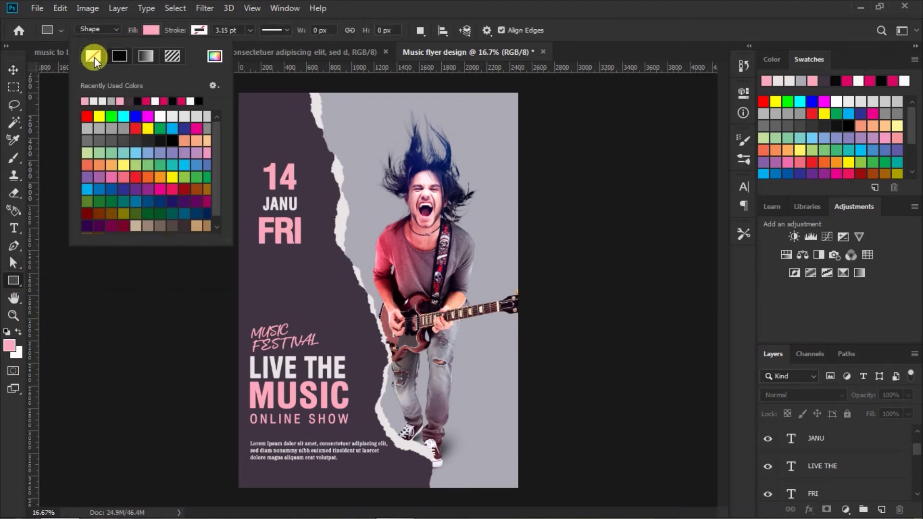
{"action": "left_click", "coordinate": [197, 30]}
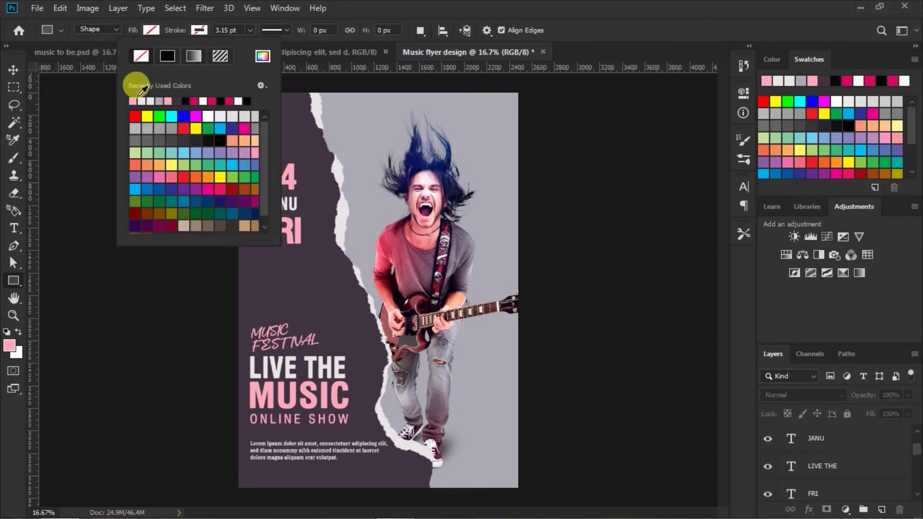
{"action": "left_click", "coordinate": [132, 101]}
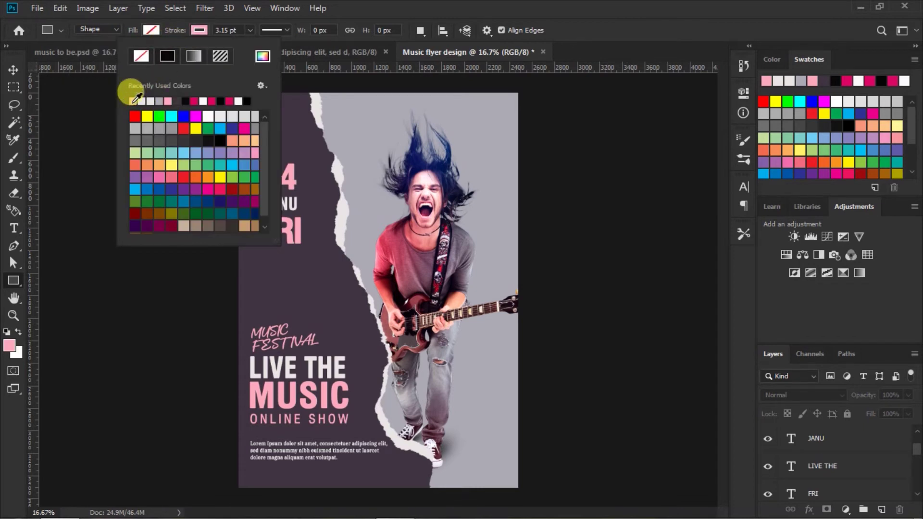
{"action": "left_click", "coordinate": [249, 30]}
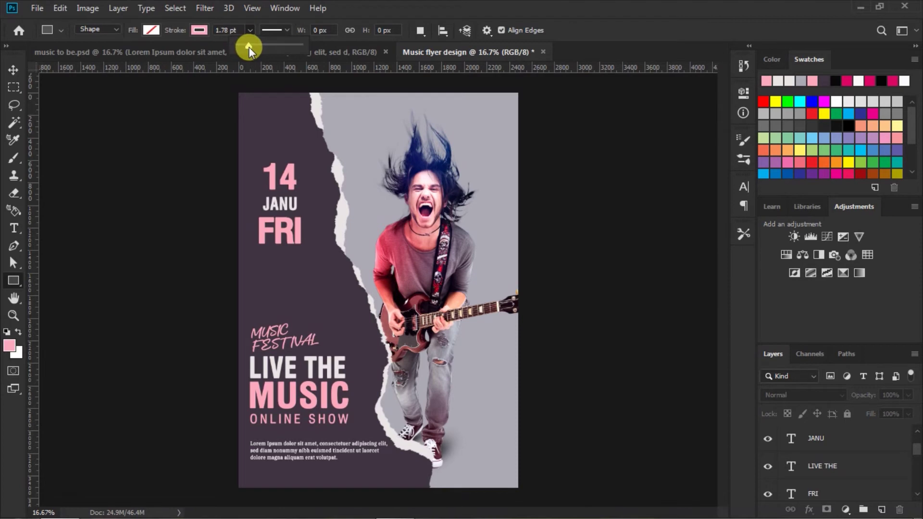
{"action": "left_click", "coordinate": [225, 29]}
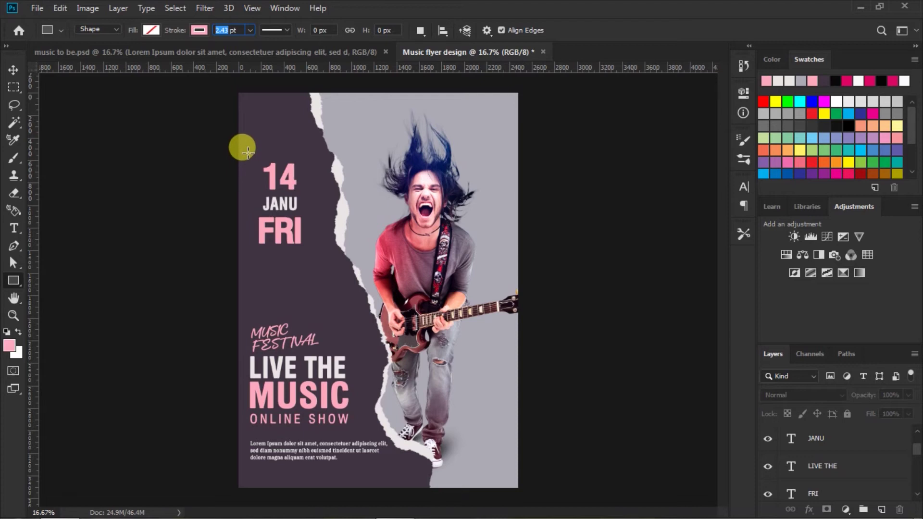
Draw the rectangle frame around the 14 / JANU / FRI date block.
{"action": "left_click_drag", "start_coordinate": [248, 153], "coordinate": [313, 253]}
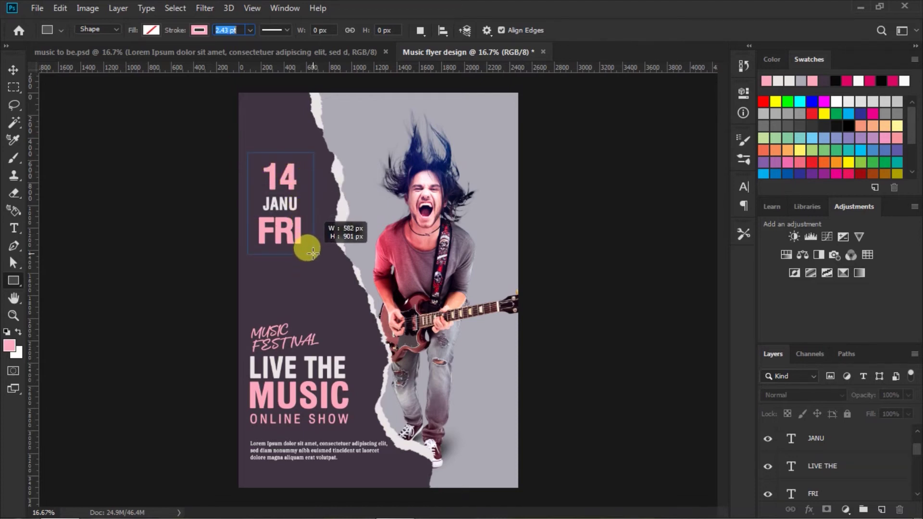
{"action": "left_click_drag", "start_coordinate": [313, 253], "coordinate": [313, 251]}
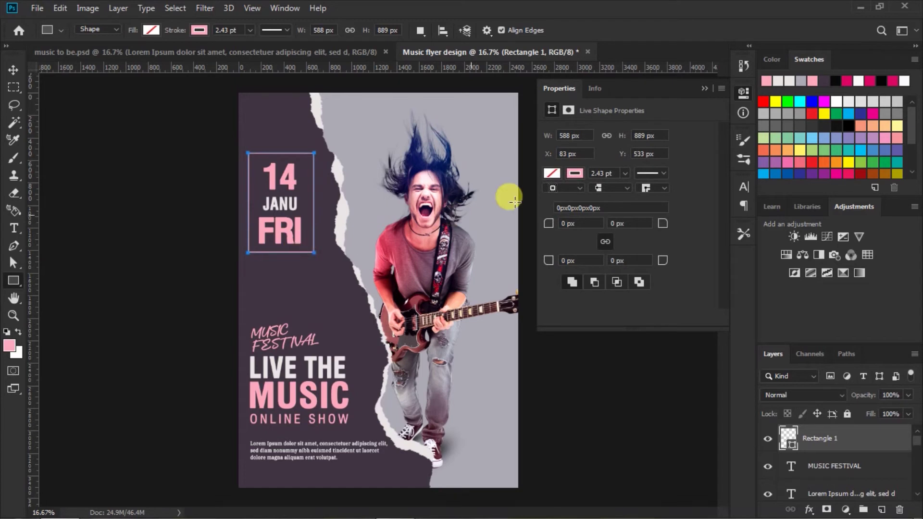
{"action": "left_click", "coordinate": [705, 88]}
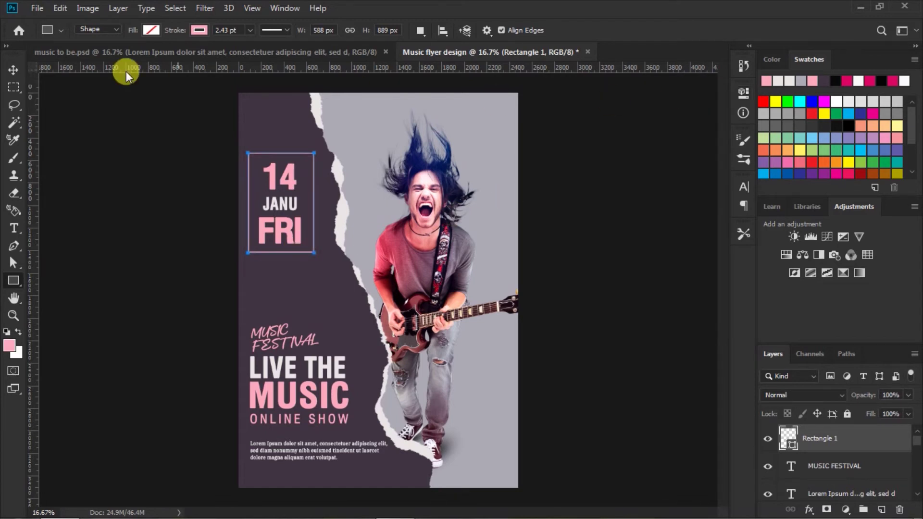
{"action": "left_click", "coordinate": [13, 71]}
{"action": "left_click", "coordinate": [605, 253]}
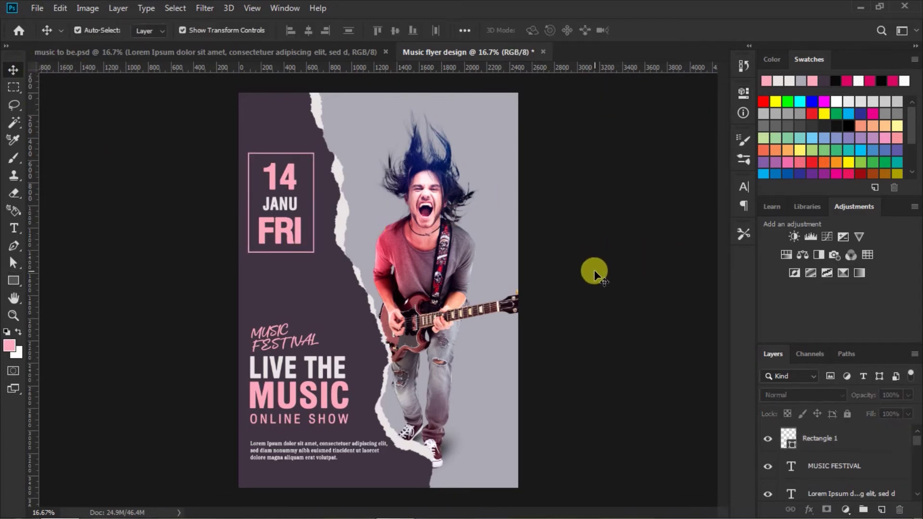
{"action": "left_click", "coordinate": [310, 249]}
{"action": "left_click", "coordinate": [298, 235]}
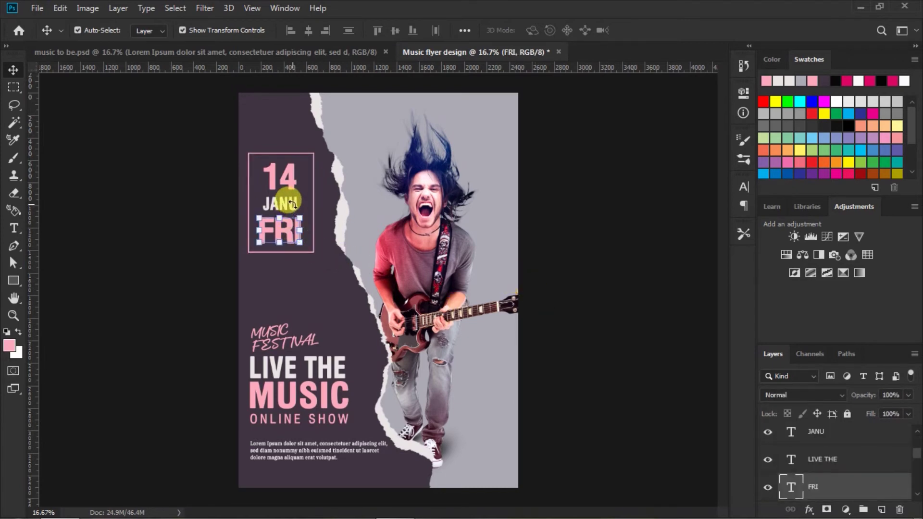
{"action": "left_click", "coordinate": [599, 234]}
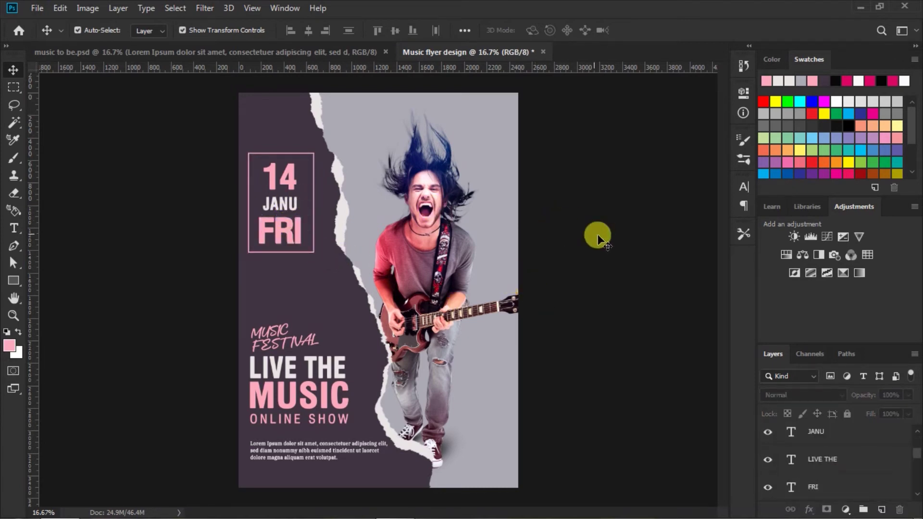
{"action": "left_click", "coordinate": [313, 248]}
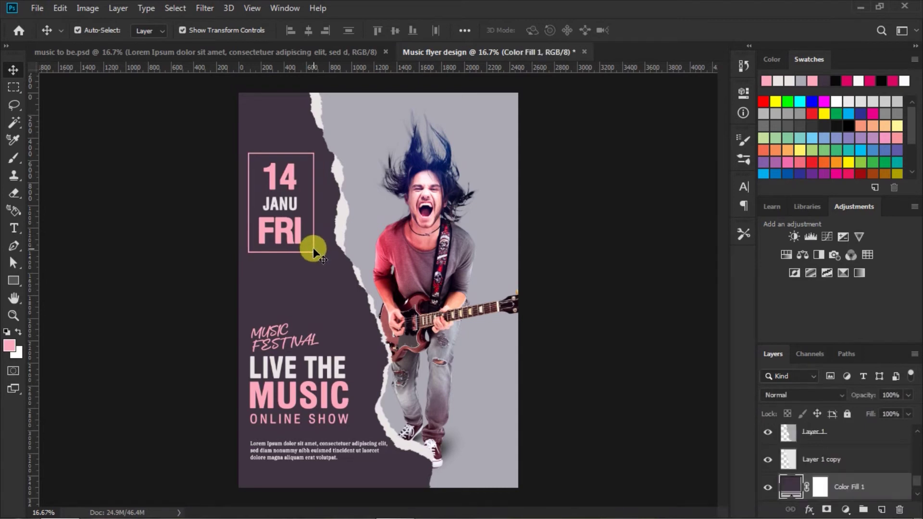
{"action": "left_click", "coordinate": [290, 226]}
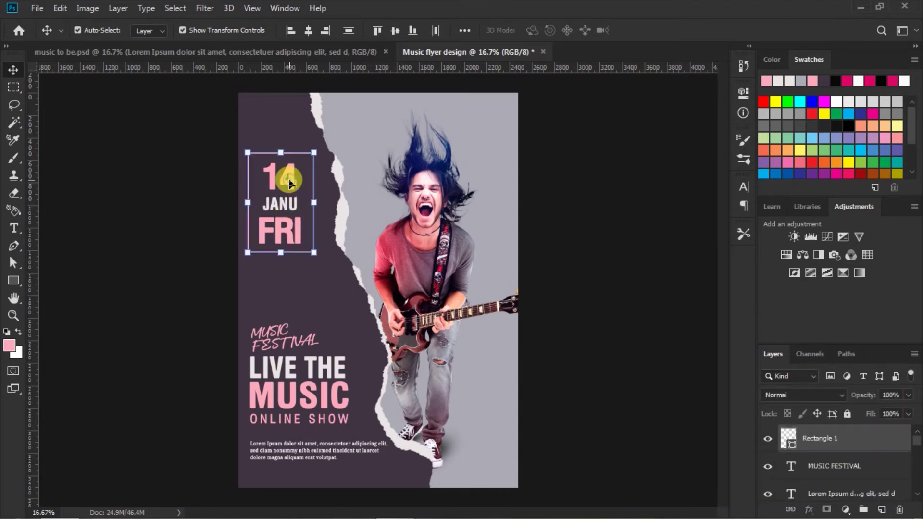
{"action": "left_click", "coordinate": [577, 294]}
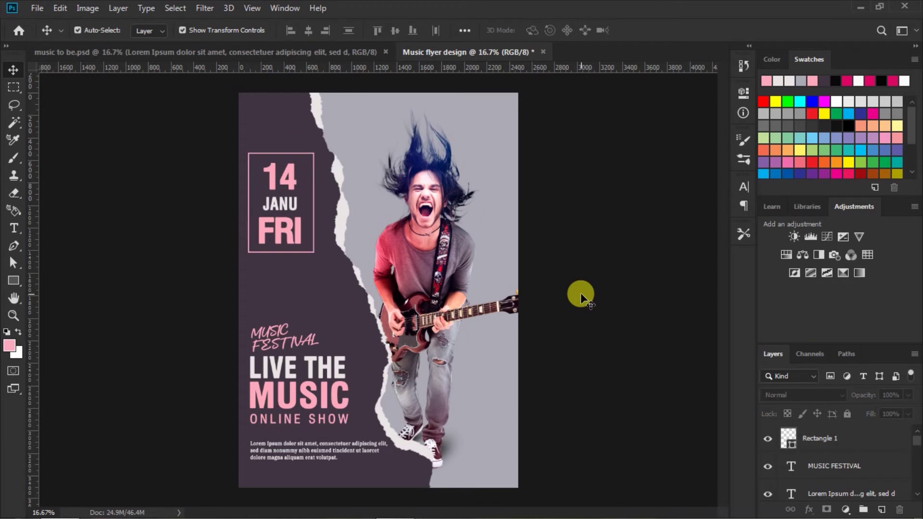
{"action": "left_click", "coordinate": [14, 229]}
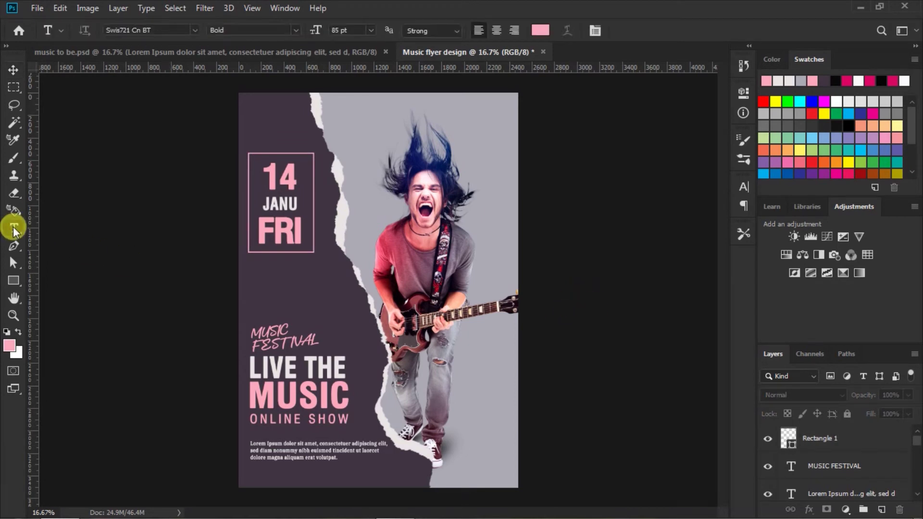
Set the type to Roman, 20 pt, in a light grey colour.
{"action": "left_click", "coordinate": [295, 30]}
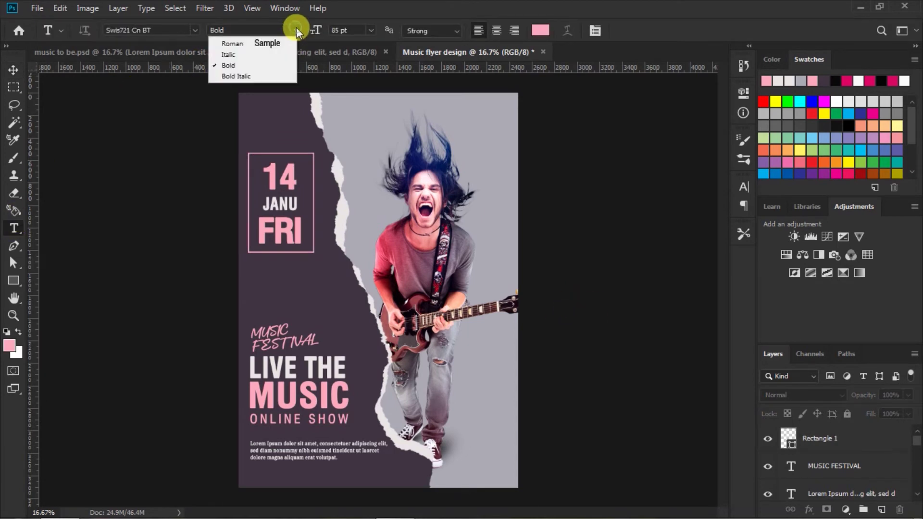
{"action": "left_click", "coordinate": [267, 43]}
{"action": "left_click", "coordinate": [370, 30]}
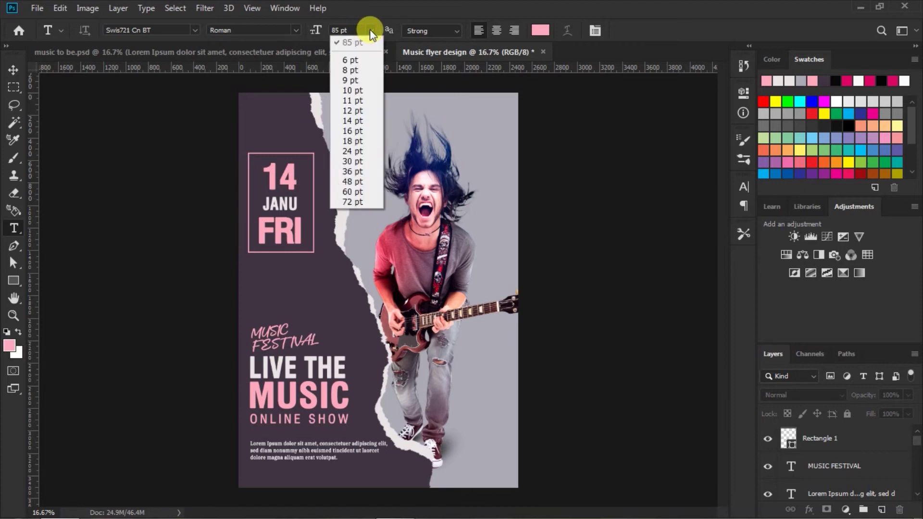
{"action": "left_click", "coordinate": [370, 31]}
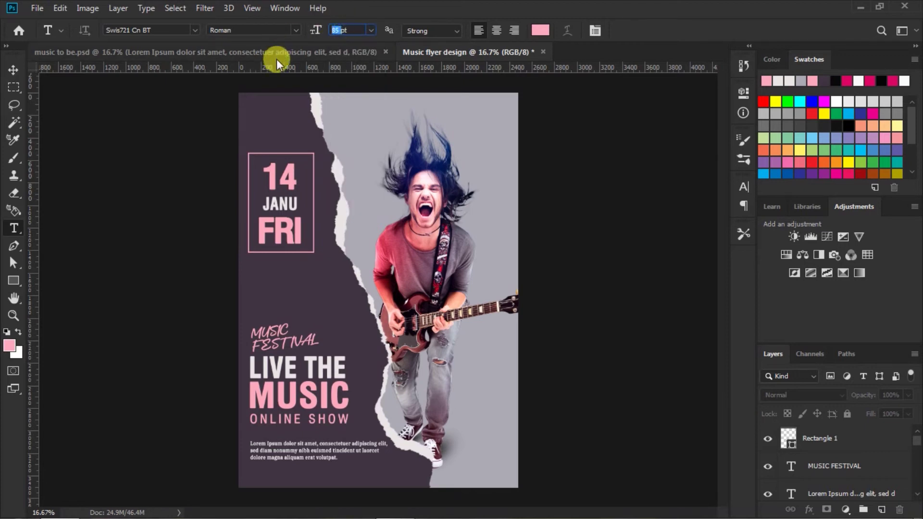
{"action": "type", "text": "20pt"}
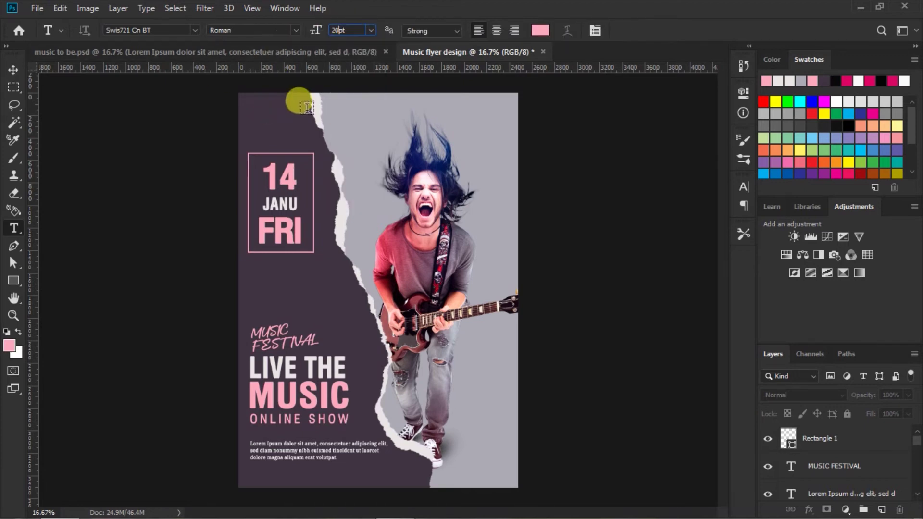
{"action": "left_click", "coordinate": [541, 30]}
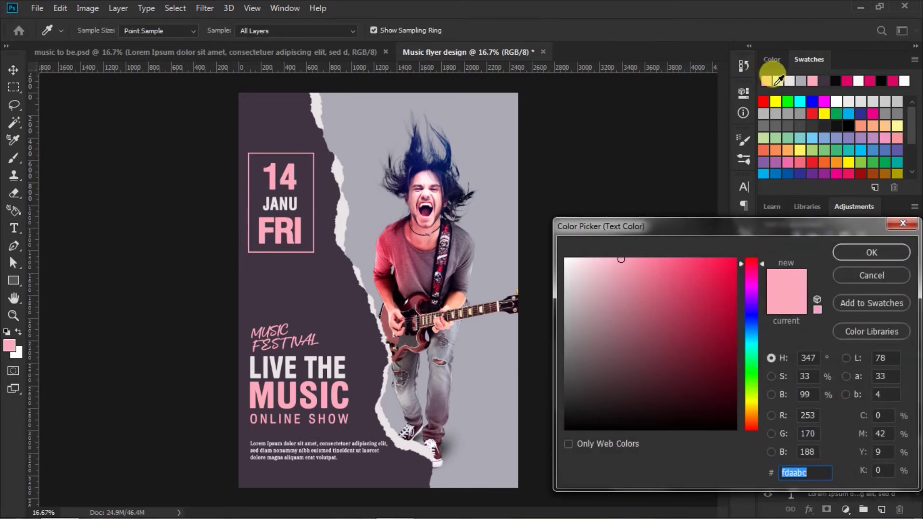
{"action": "left_click", "coordinate": [779, 80]}
{"action": "left_click", "coordinate": [852, 258]}
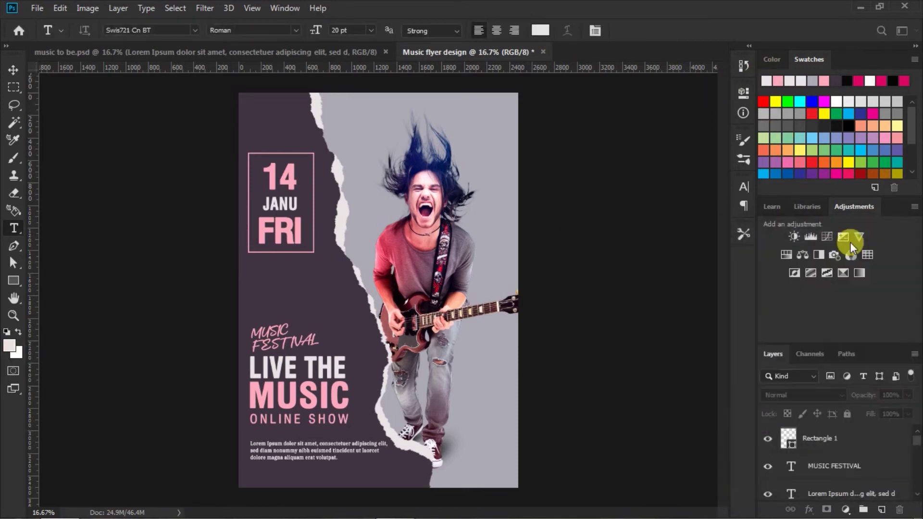
Type LIVE START 8:30PM below the date box and select the text.
{"action": "left_click", "coordinate": [252, 263]}
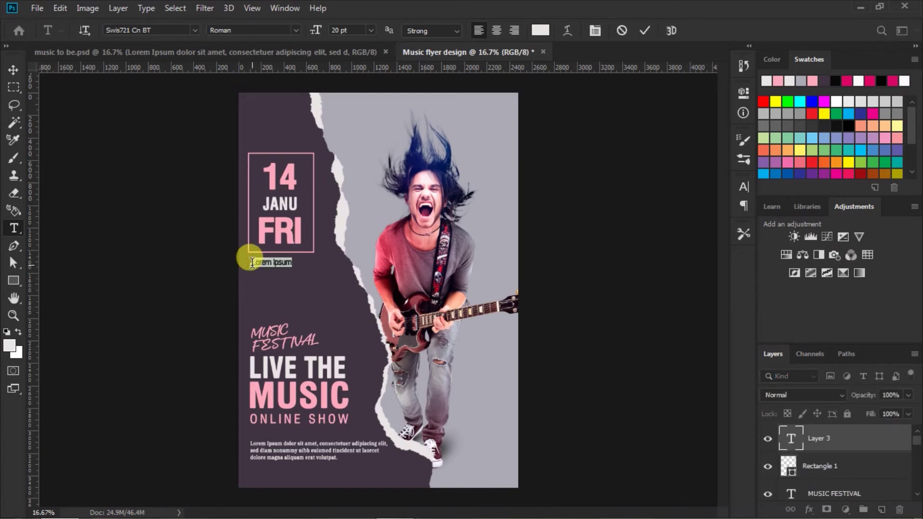
{"action": "type", "text": "L"}
{"action": "type", "text": "IVE S"}
{"action": "type", "text": "TA"}
{"action": "type", "text": ":30"}
{"action": "type", "text": "PM"}
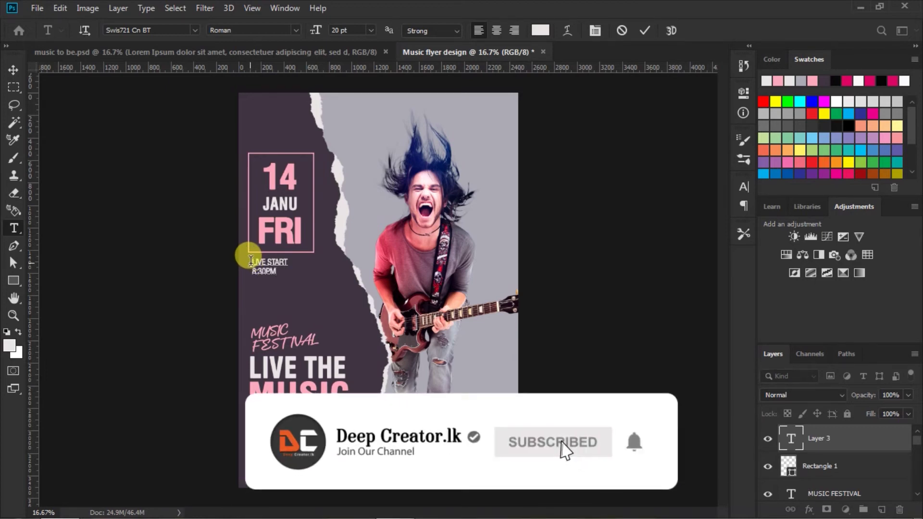
{"action": "key", "text": "ctrl+a"}
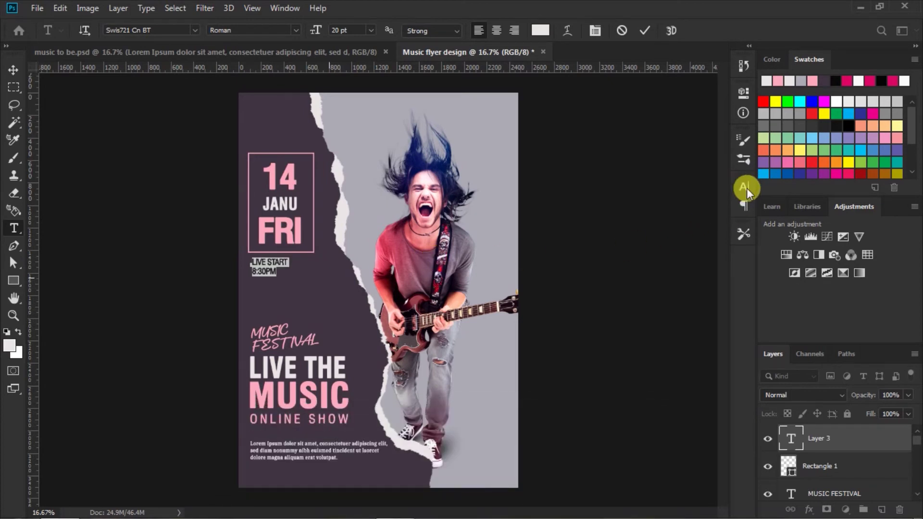
Give LIVE START 8:30PM tracking 80, All Caps and centre alignment.
{"action": "left_click", "coordinate": [745, 185]}
{"action": "left_click", "coordinate": [670, 235]}
{"action": "left_click_drag", "start_coordinate": [671, 241], "coordinate": [677, 245]}
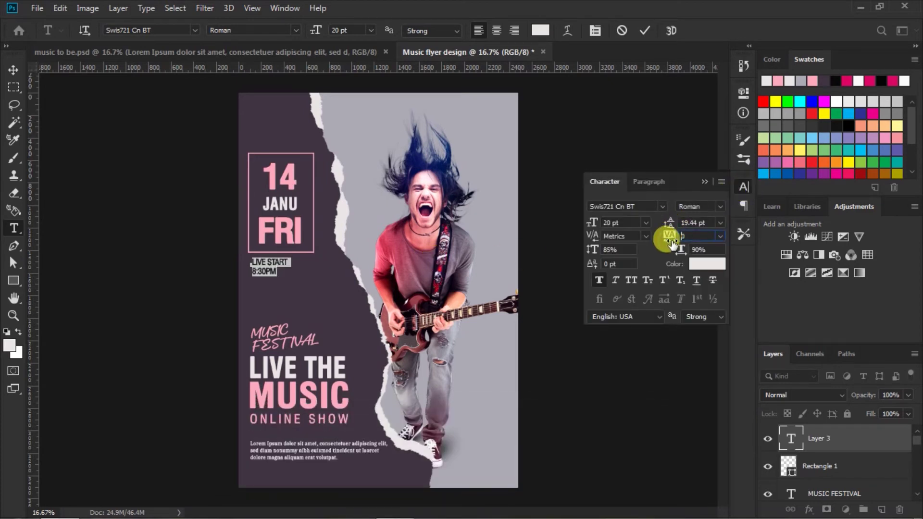
{"action": "left_click_drag", "start_coordinate": [677, 246], "coordinate": [676, 246]}
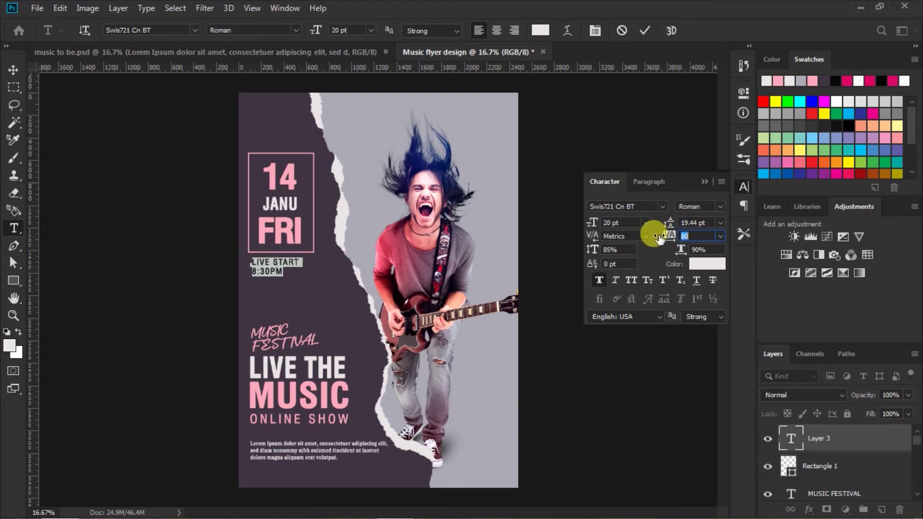
{"action": "left_click", "coordinate": [499, 30]}
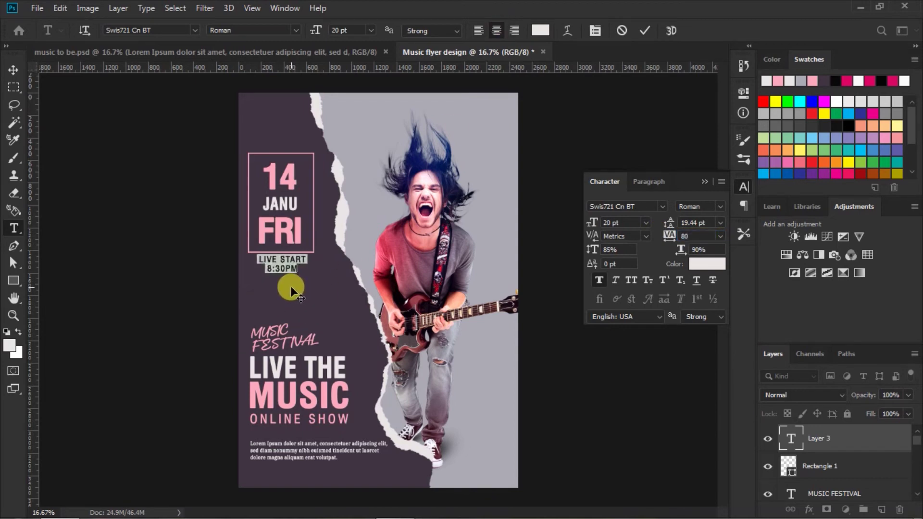
{"action": "left_click_drag", "start_coordinate": [291, 289], "coordinate": [290, 286]}
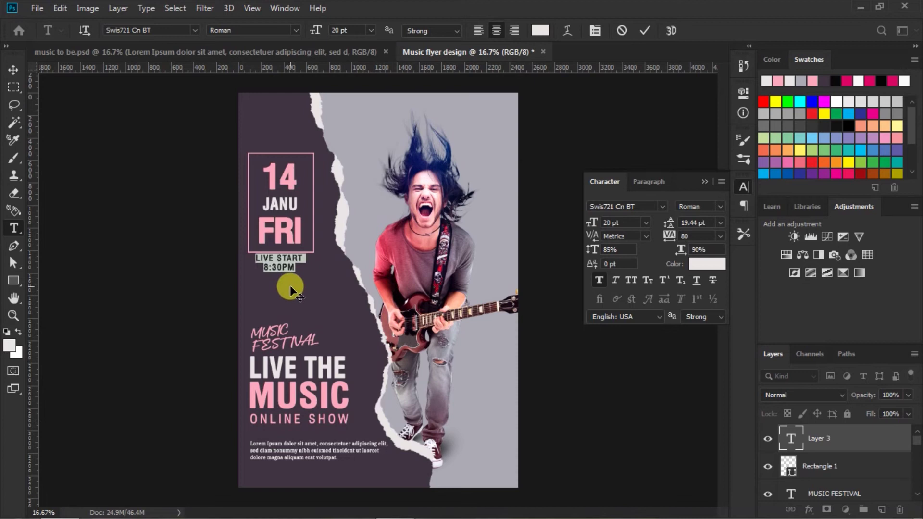
{"action": "left_click", "coordinate": [632, 275]}
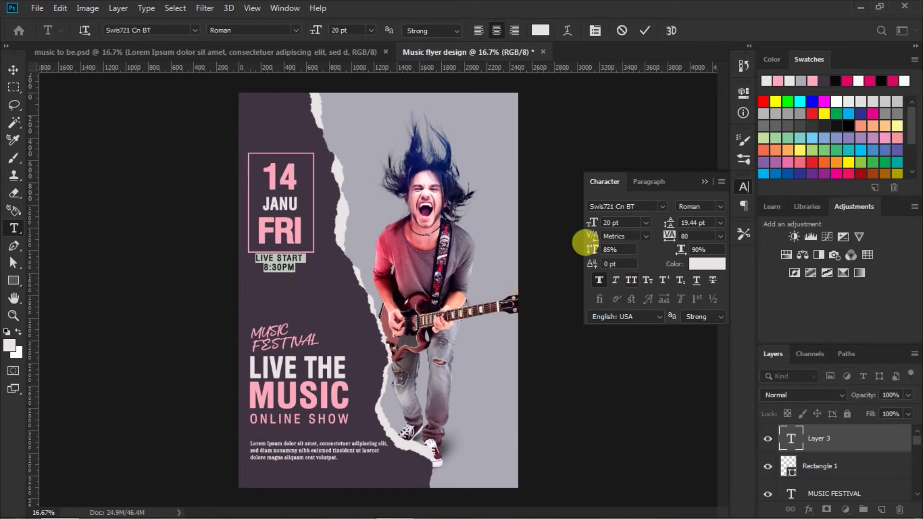
{"action": "left_click", "coordinate": [643, 32]}
{"action": "left_click", "coordinate": [702, 182]}
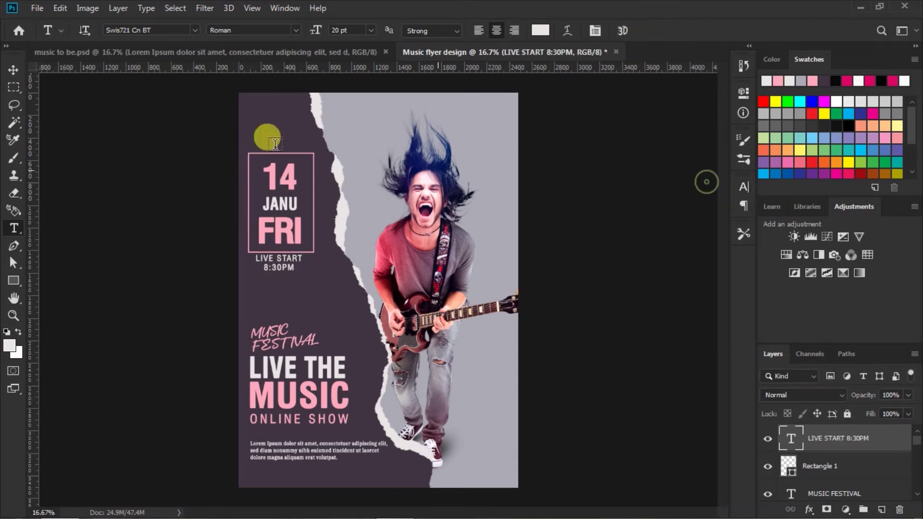
Centre the start-time text under the date box and begin a new text line below.
{"action": "left_click", "coordinate": [13, 70]}
{"action": "left_click", "coordinate": [616, 289]}
{"action": "left_click_drag", "start_coordinate": [290, 260], "coordinate": [290, 264]}
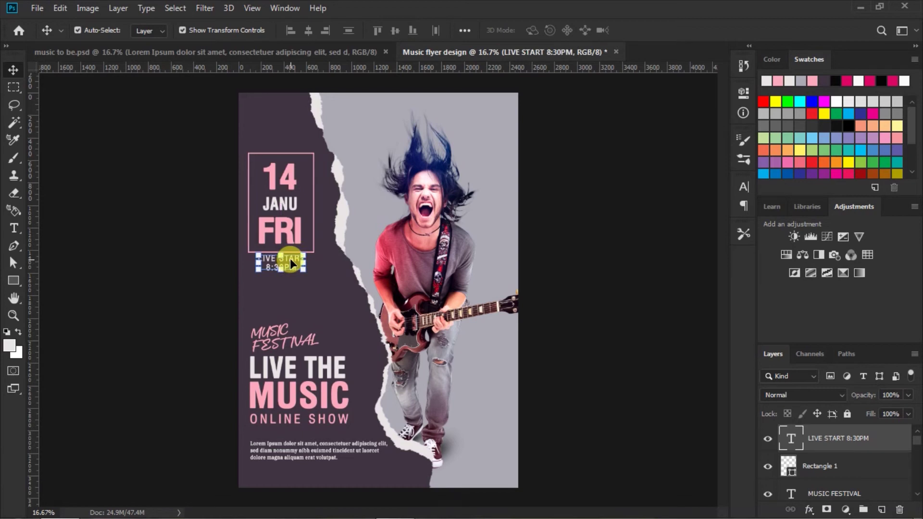
{"action": "left_click", "coordinate": [570, 258]}
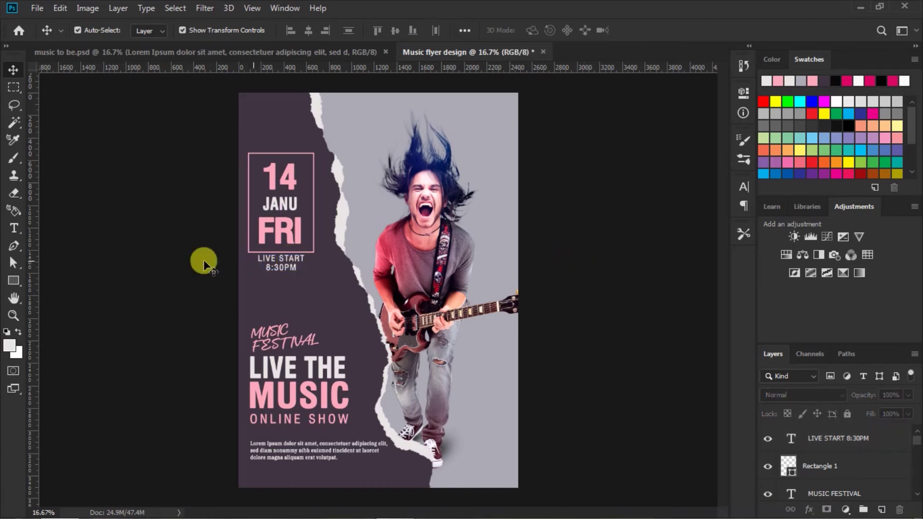
{"action": "left_click", "coordinate": [14, 228]}
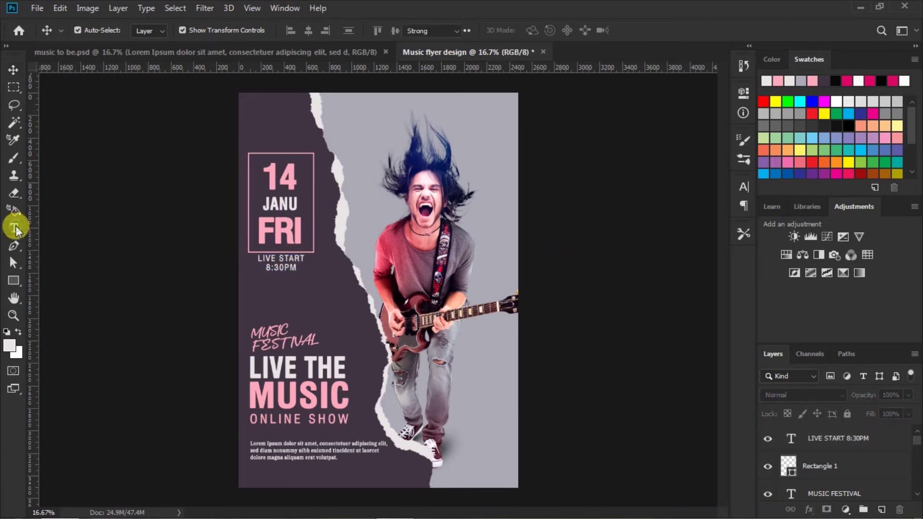
{"action": "left_click", "coordinate": [257, 293]}
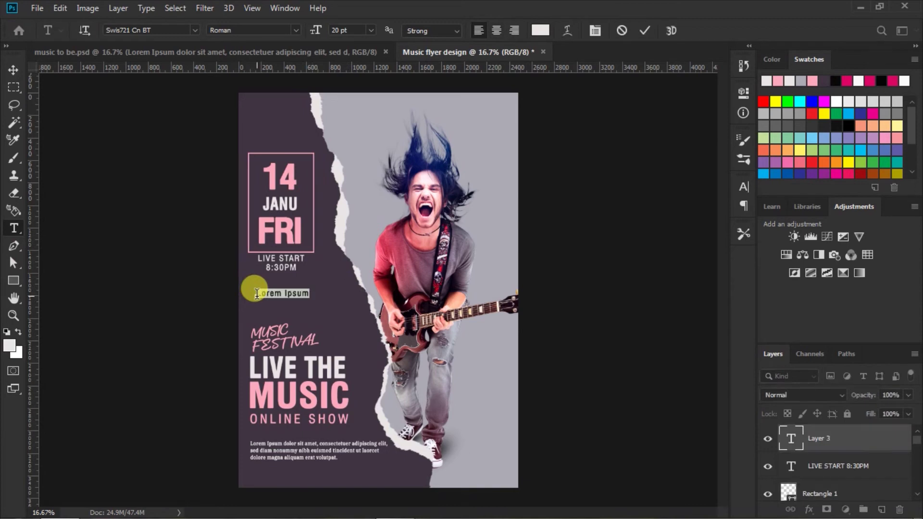
Replace the placeholder text with GET YOUR TICKET ONLINE.
{"action": "key", "text": "BackSpace"}
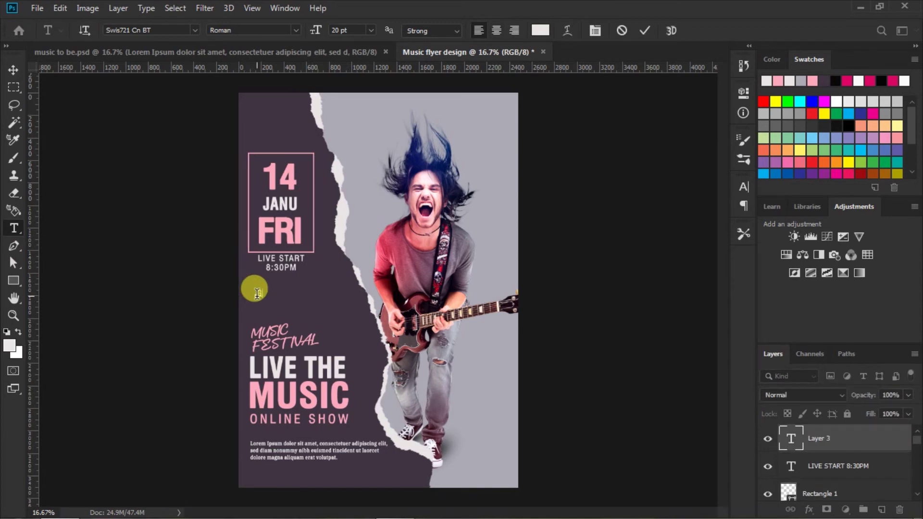
{"action": "type", "text": "T"}
{"action": "type", "text": " THE"}
{"action": "key", "text": "BackSpace"}
{"action": "key", "text": "BackSpace"}
{"action": "key", "text": "BackSpace"}
{"action": "type", "text": "YOUR TIC"}
{"action": "type", "text": "KET"}
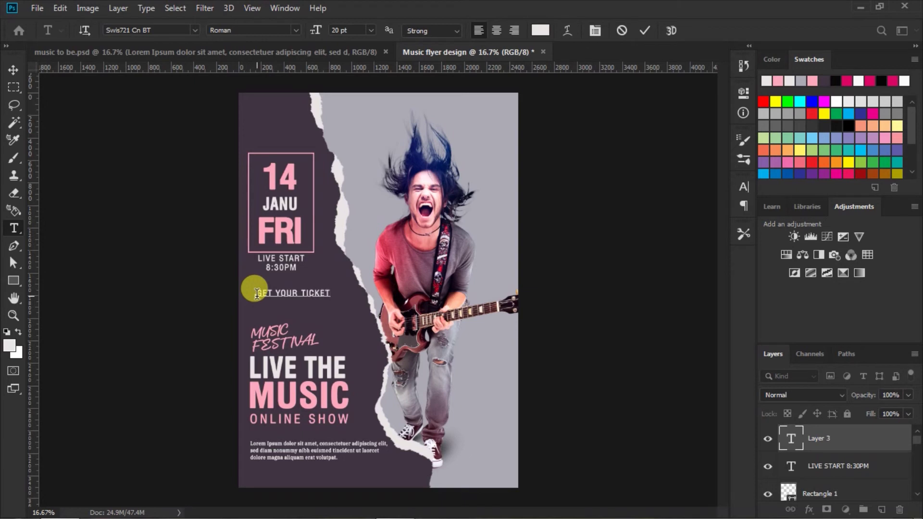
{"action": "type", "text": " ONLINE"}
Set the ticket line's letter spacing to 40 and commit it.
{"action": "left_click_drag", "start_coordinate": [258, 294], "coordinate": [456, 293]}
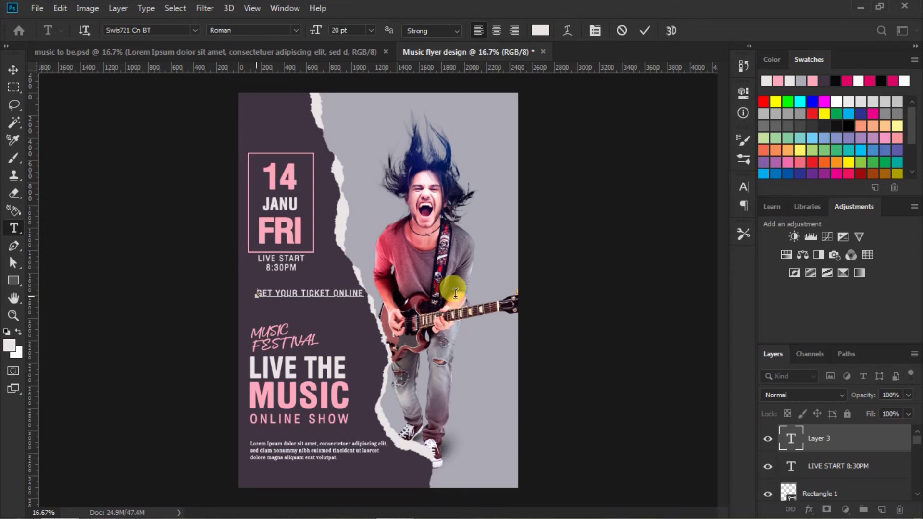
{"action": "left_click", "coordinate": [744, 187]}
{"action": "type", "text": "60"}
{"action": "key", "text": "Return"}
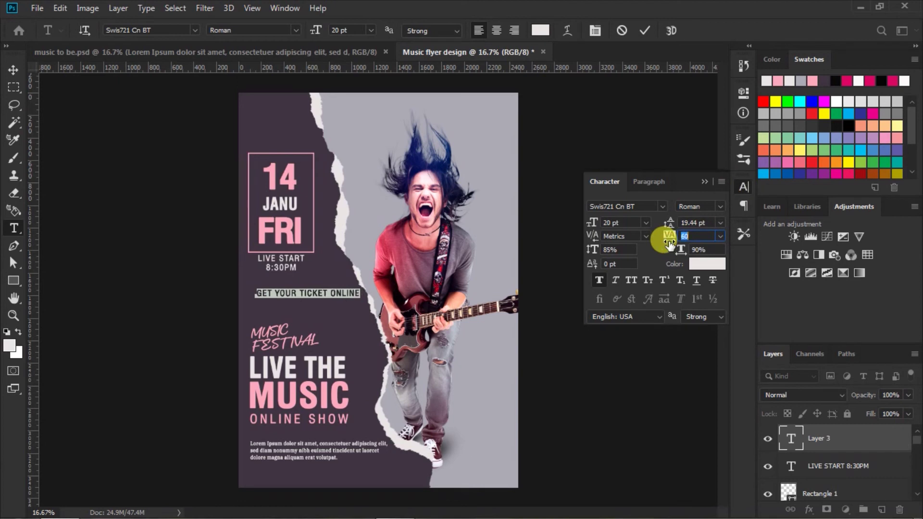
{"action": "type", "text": "40"}
{"action": "key", "text": "Return"}
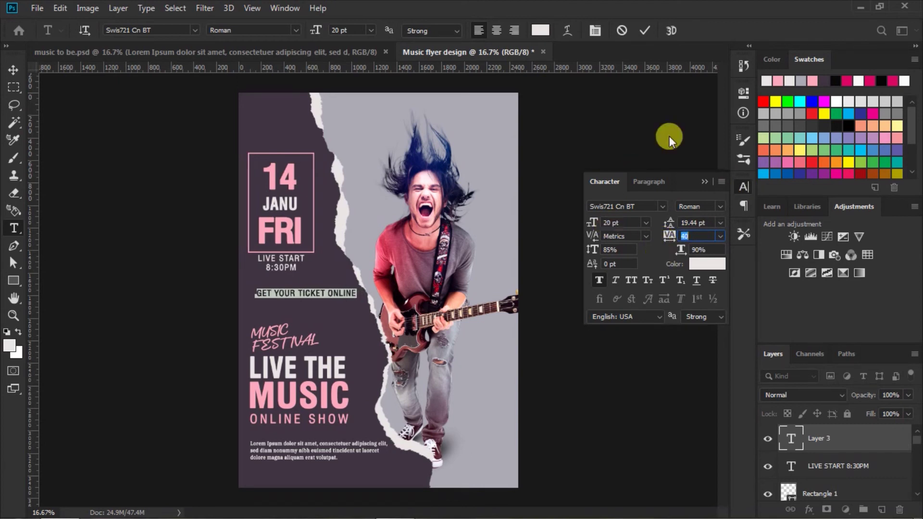
{"action": "left_click", "coordinate": [645, 32]}
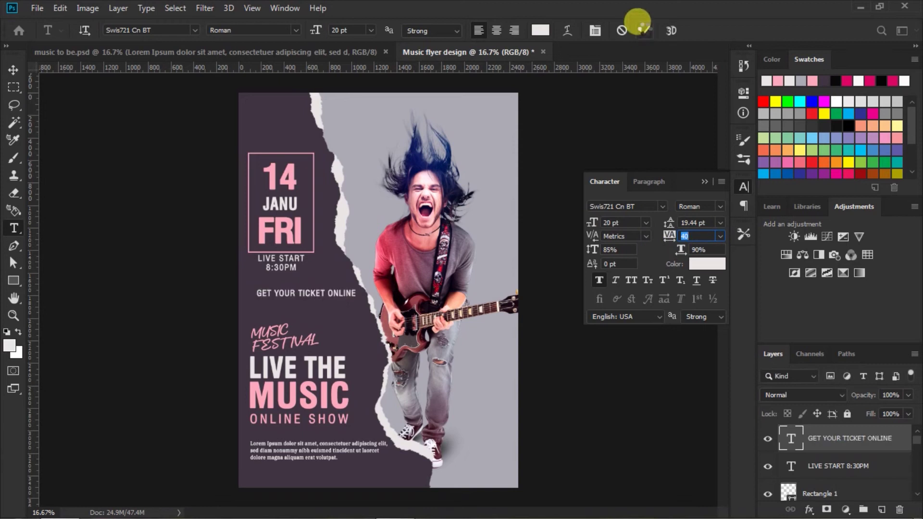
{"action": "left_click", "coordinate": [699, 177]}
{"action": "left_click", "coordinate": [14, 67]}
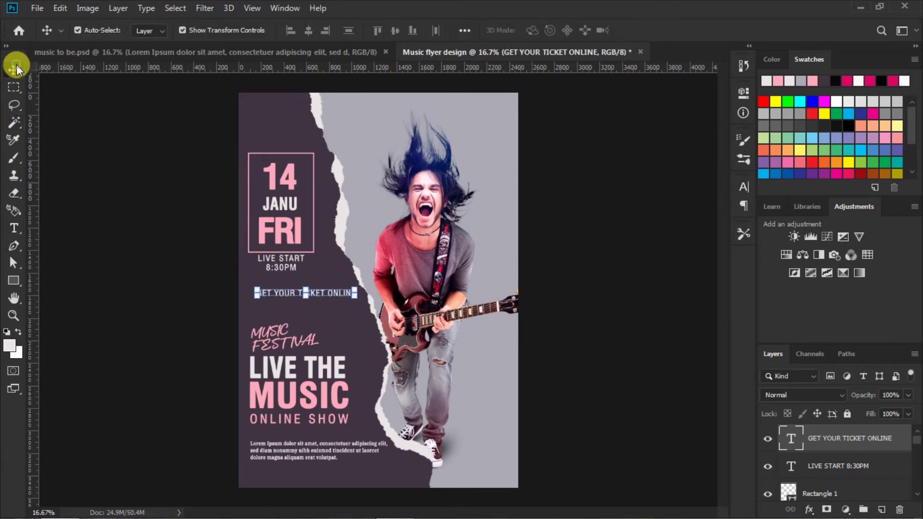
Rotate the ticket text -90° and place it beside the date box, top-aligned.
{"action": "left_click", "coordinate": [352, 280]}
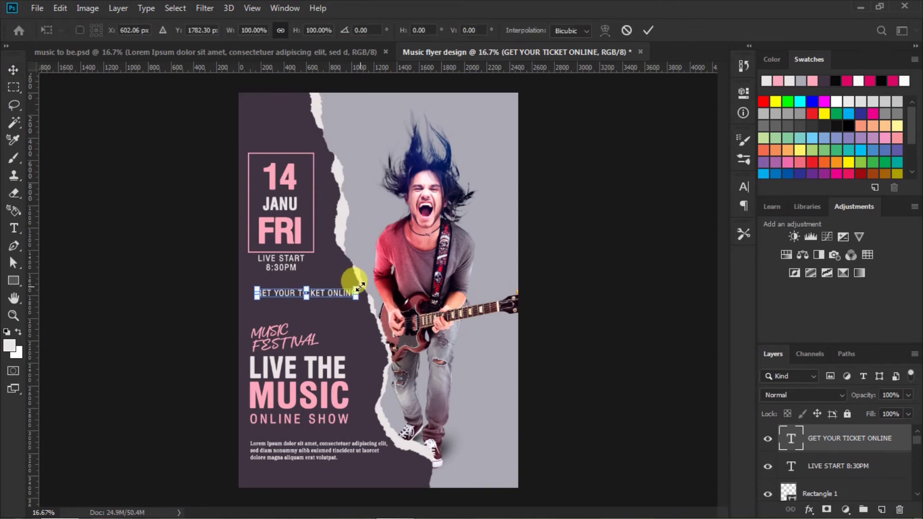
{"action": "left_click_drag", "start_coordinate": [352, 301], "coordinate": [315, 230]}
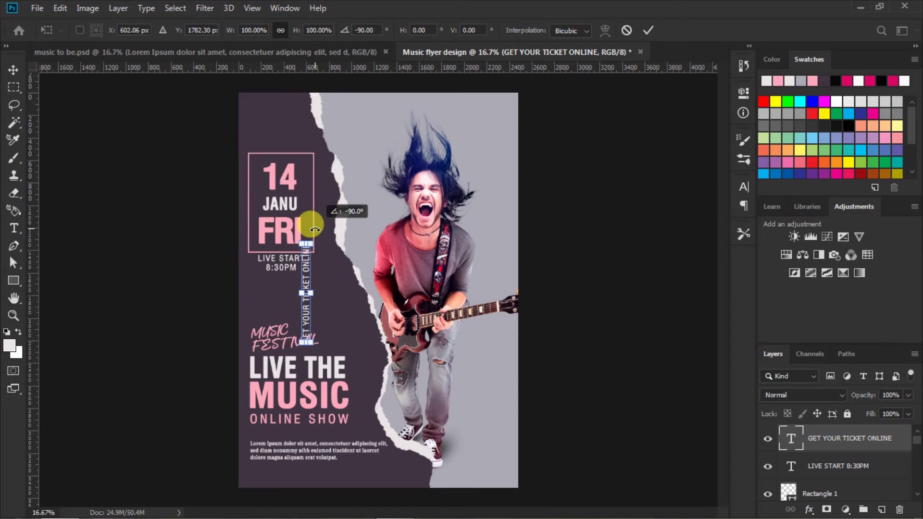
{"action": "left_click_drag", "start_coordinate": [309, 263], "coordinate": [322, 183]}
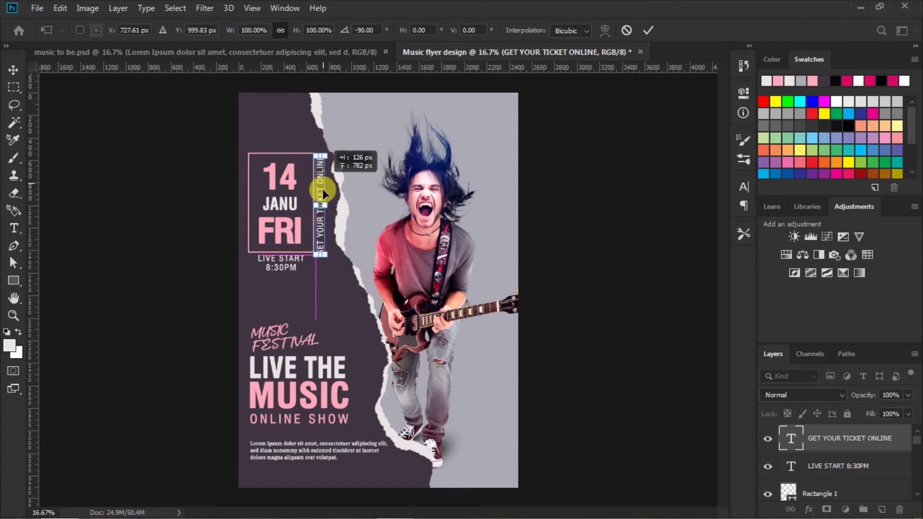
{"action": "key", "text": "Up"}
{"action": "key", "text": "Up"}
{"action": "key", "text": "Up"}
{"action": "key", "text": "Up"}
{"action": "key", "text": "Up"}
{"action": "key", "text": "Up"}
{"action": "key", "text": "Up"}
{"action": "key", "text": "Up"}
{"action": "key", "text": "Up"}
{"action": "key", "text": "Up"}
{"action": "key", "text": "Up"}
{"action": "key", "text": "Up"}
{"action": "key", "text": "Up"}
{"action": "key", "text": "Up"}
{"action": "key", "text": "Up"}
{"action": "key", "text": "Right"}
{"action": "key", "text": "Right"}
{"action": "key", "text": "Right"}
{"action": "left_click", "coordinate": [648, 33]}
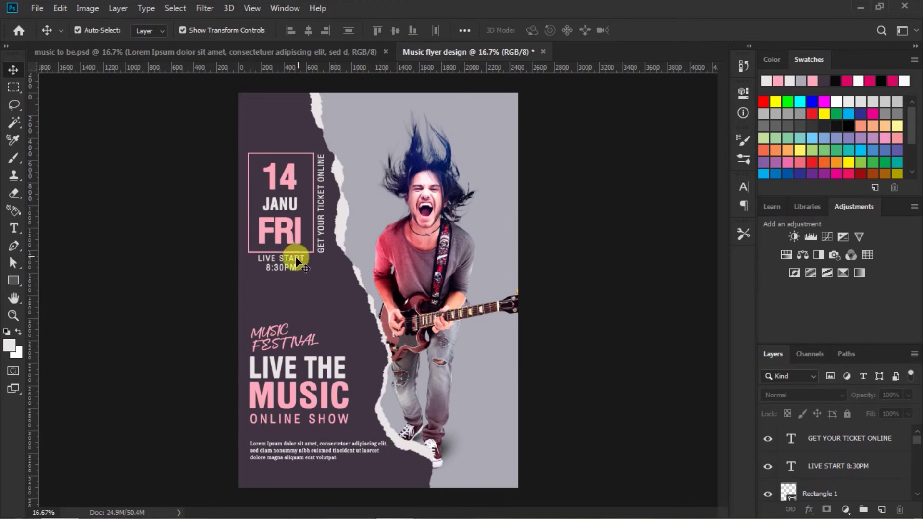
{"action": "left_click", "coordinate": [282, 262]}
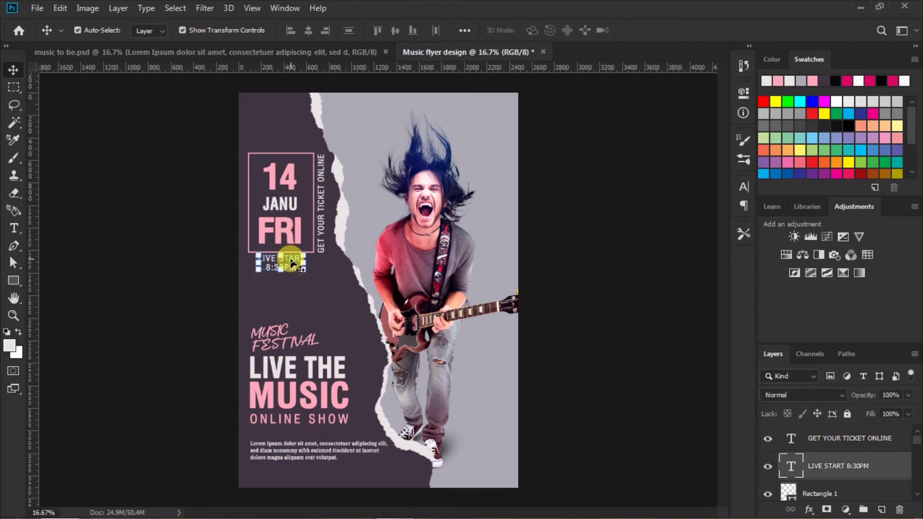
{"action": "left_click", "coordinate": [575, 243]}
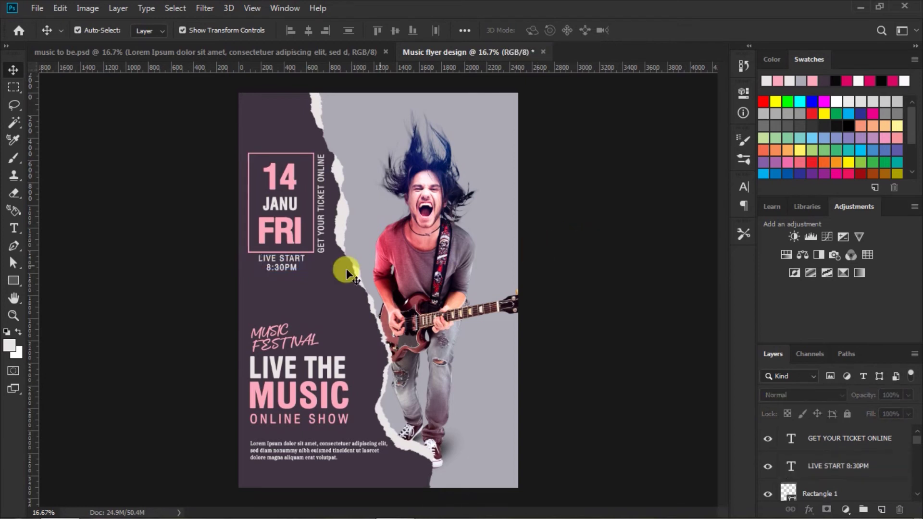
{"action": "left_click", "coordinate": [14, 227]}
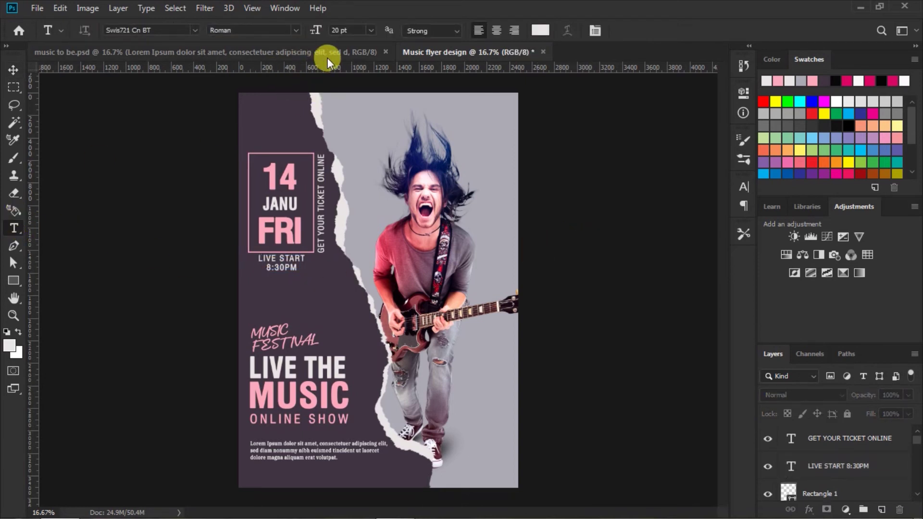
Type a two-line YOUR LOGO in 24 pt at the panel's top-left.
{"action": "left_click", "coordinate": [371, 30]}
{"action": "left_click", "coordinate": [353, 151]}
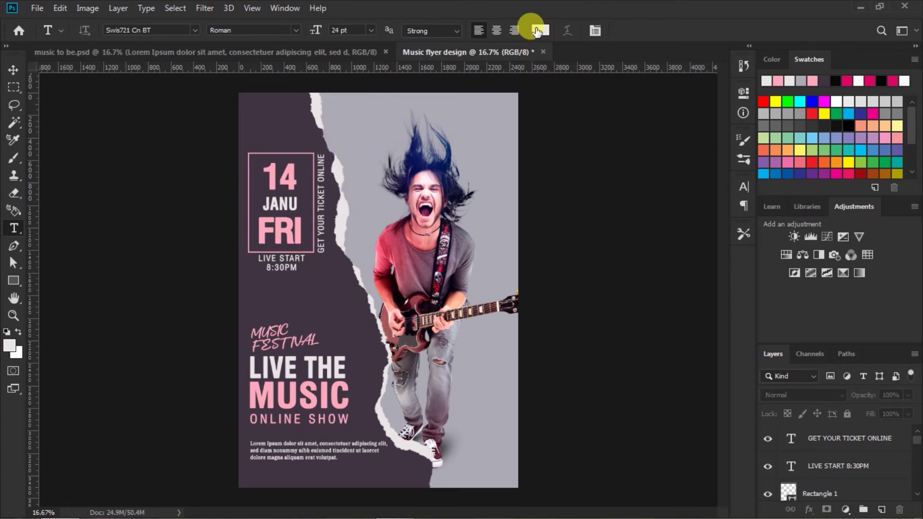
{"action": "left_click", "coordinate": [248, 113]}
{"action": "type", "text": "YOUR"}
{"action": "key", "text": "Return"}
{"action": "type", "text": "LOGO"}
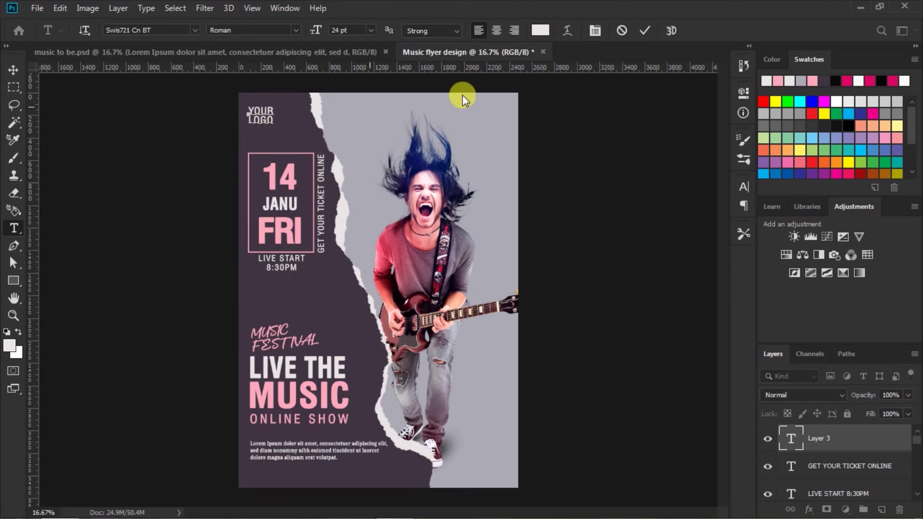
{"action": "left_click", "coordinate": [645, 30]}
Align YOUR LOGO with the date box's left edge.
{"action": "left_click", "coordinate": [12, 69]}
{"action": "left_click", "coordinate": [136, 140]}
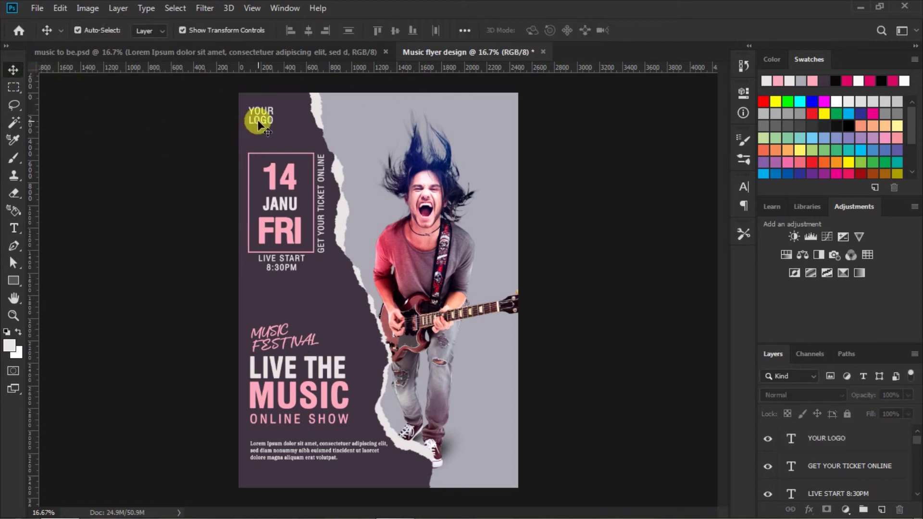
{"action": "left_click_drag", "start_coordinate": [259, 124], "coordinate": [258, 123]}
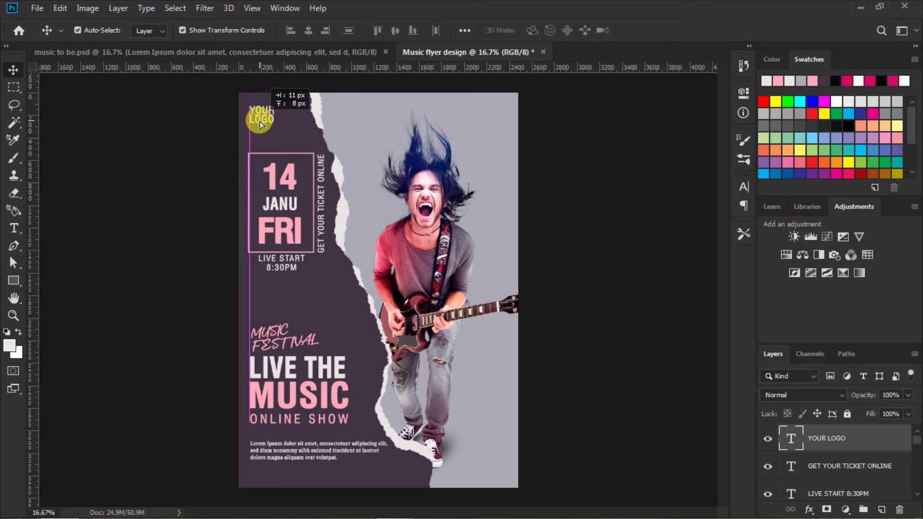
{"action": "left_click", "coordinate": [584, 201]}
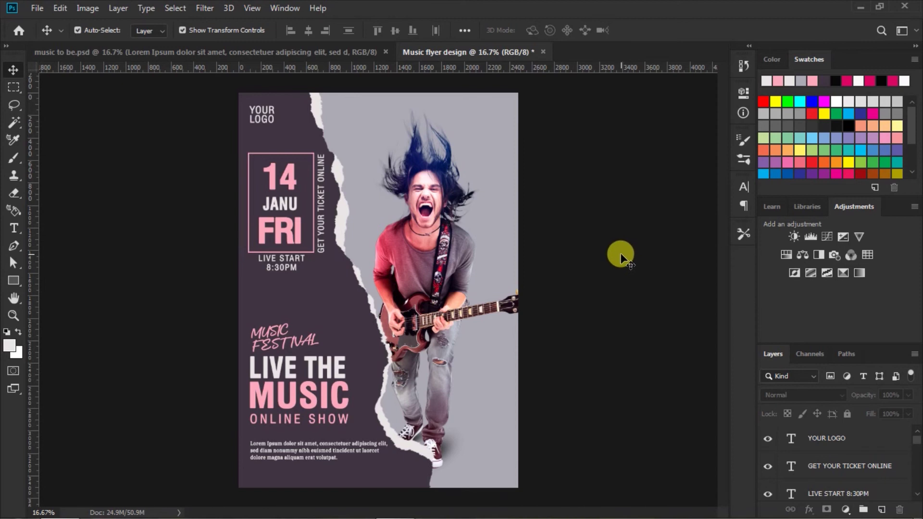
With Layer 1 selected, set the type to Bold at 184 pt.
{"action": "left_click", "coordinate": [502, 240]}
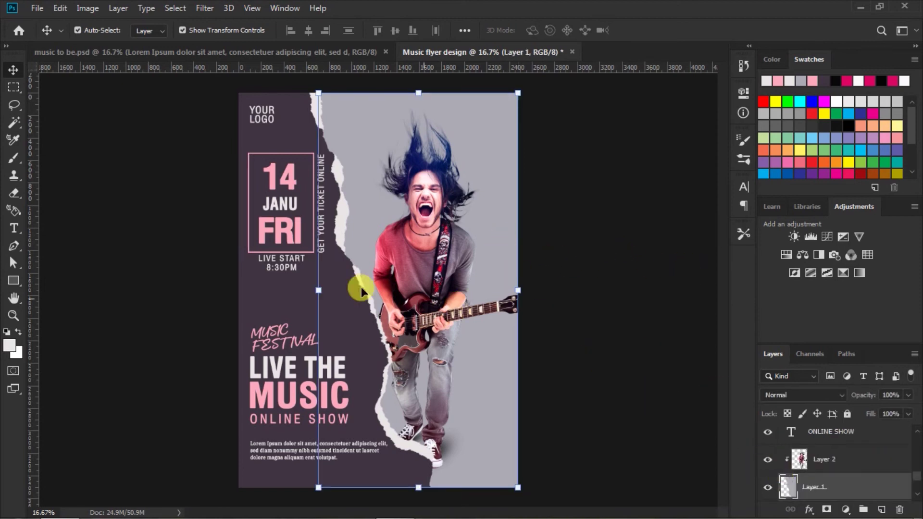
{"action": "left_click", "coordinate": [13, 229]}
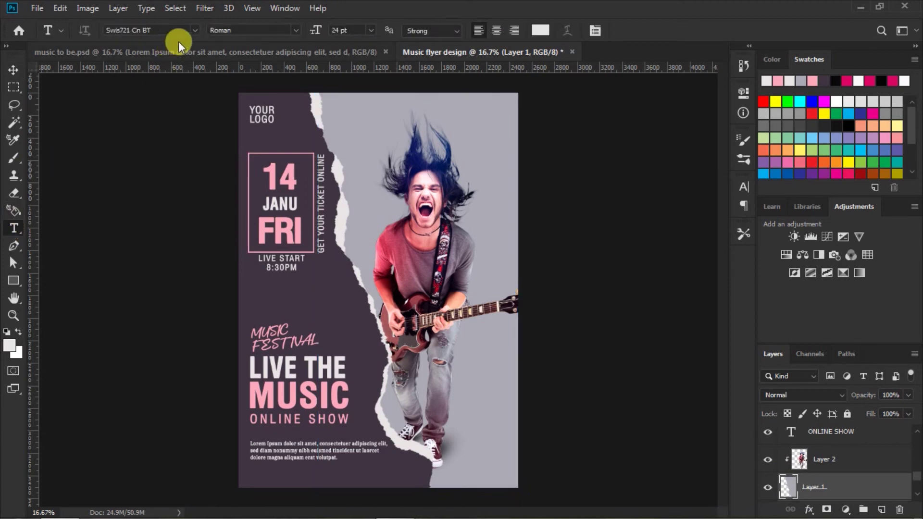
{"action": "left_click", "coordinate": [297, 30]}
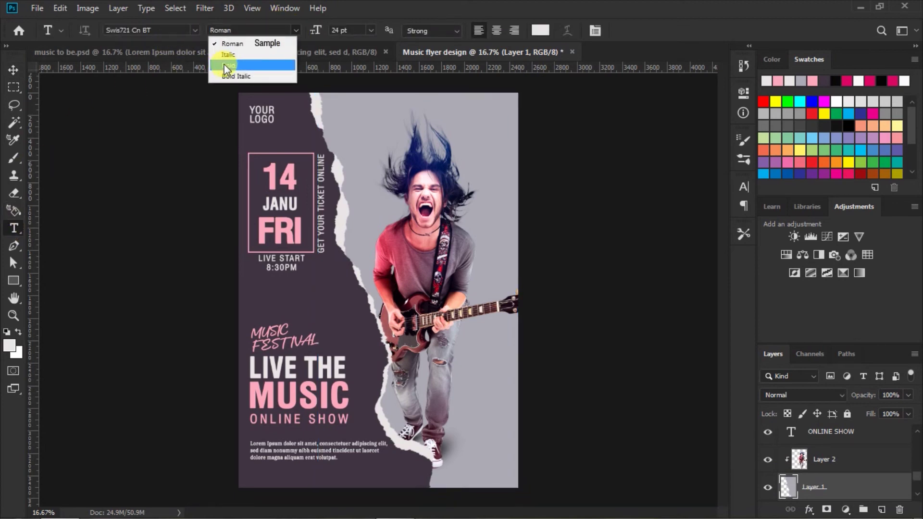
{"action": "left_click", "coordinate": [226, 66]}
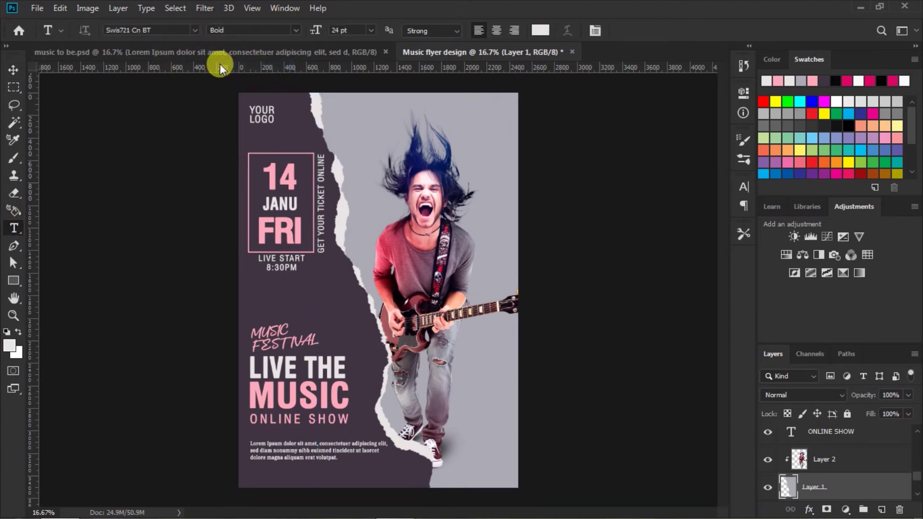
{"action": "double_click", "coordinate": [334, 29]}
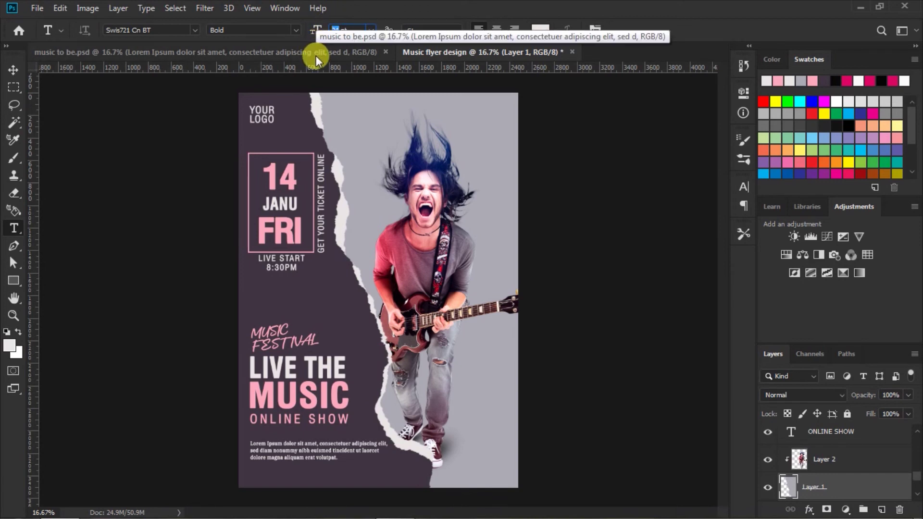
{"action": "type", "text": "184"}
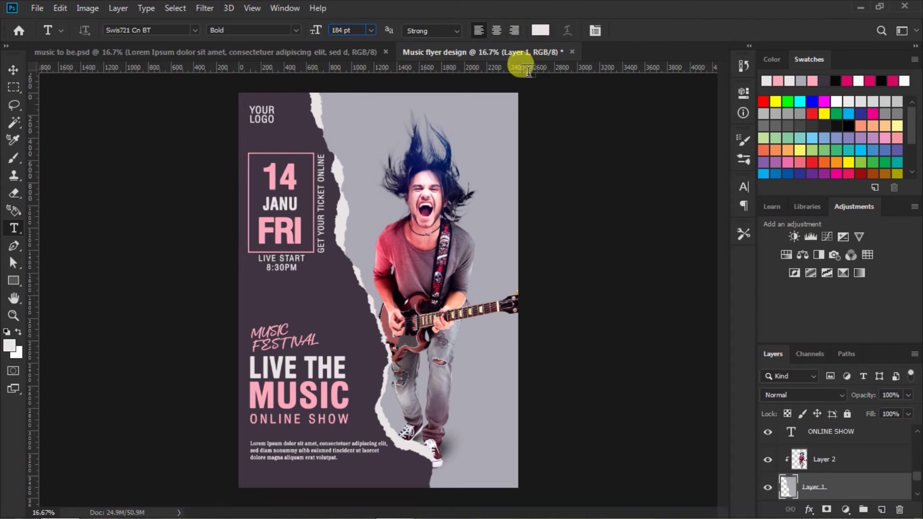
{"action": "key", "text": "Return"}
Type LIVE across the top of the grey panel, just above the guitarist.
{"action": "left_click", "coordinate": [335, 139]}
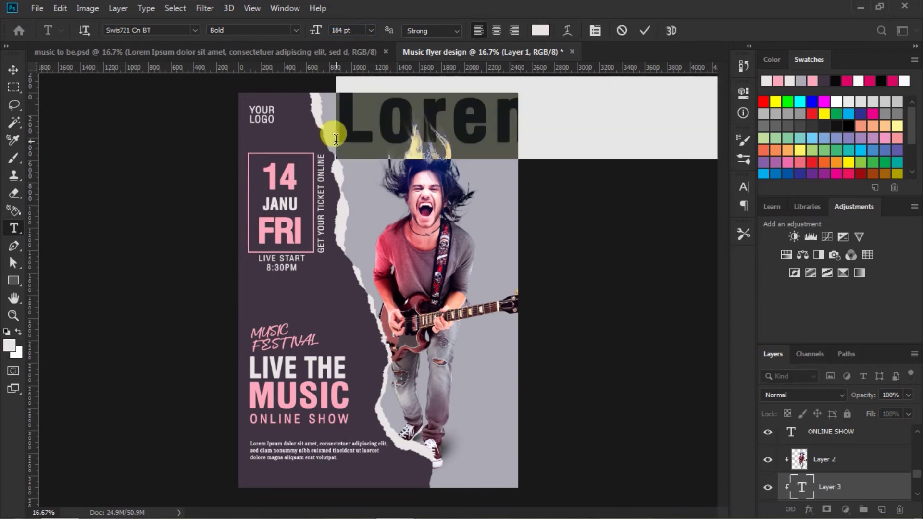
{"action": "type", "text": "LI"}
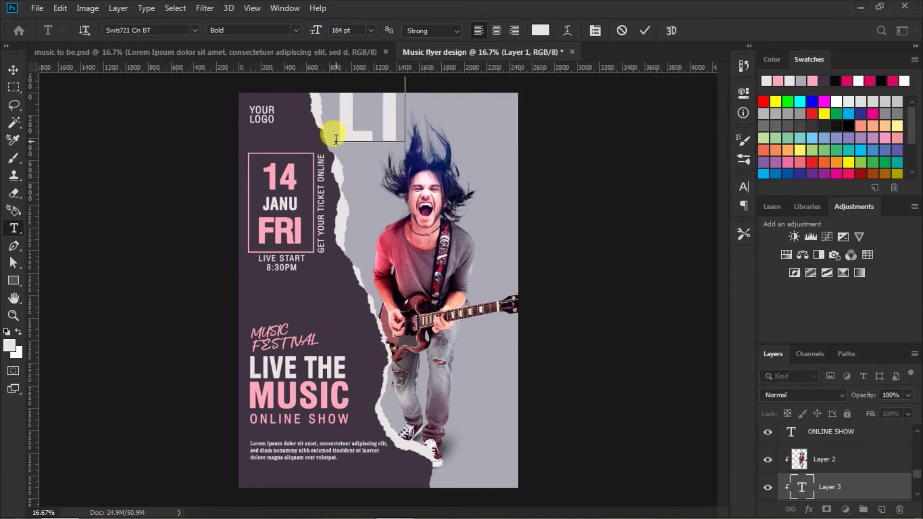
{"action": "type", "text": "VE"}
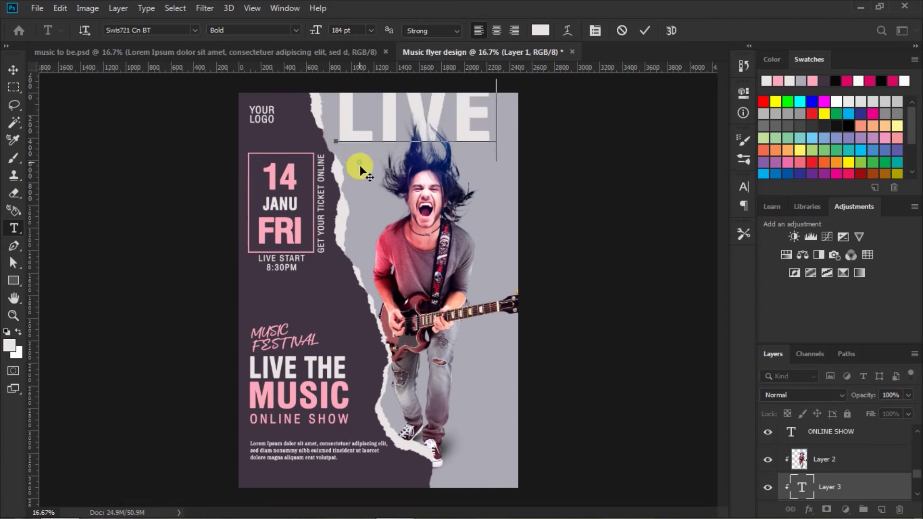
{"action": "left_click_drag", "start_coordinate": [360, 165], "coordinate": [362, 179]}
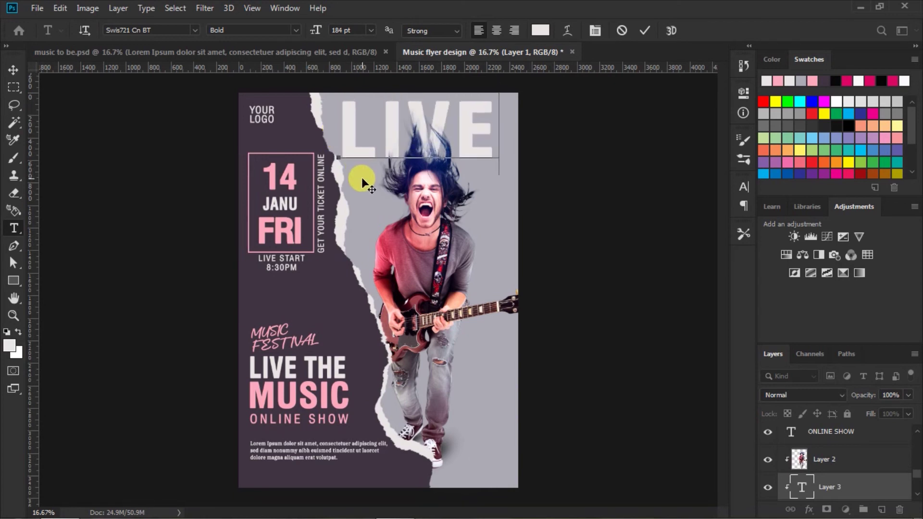
{"action": "left_click_drag", "start_coordinate": [362, 178], "coordinate": [364, 179]}
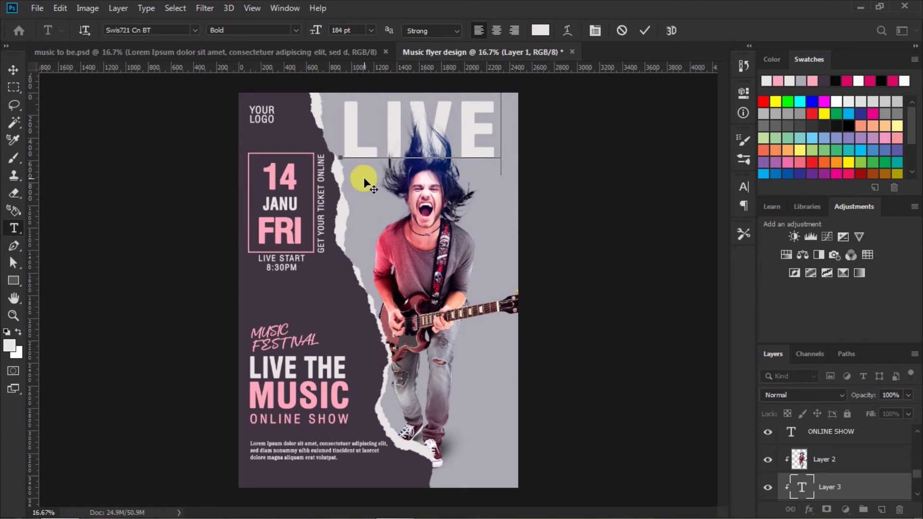
{"action": "left_click", "coordinate": [644, 30]}
{"action": "left_click", "coordinate": [645, 31]}
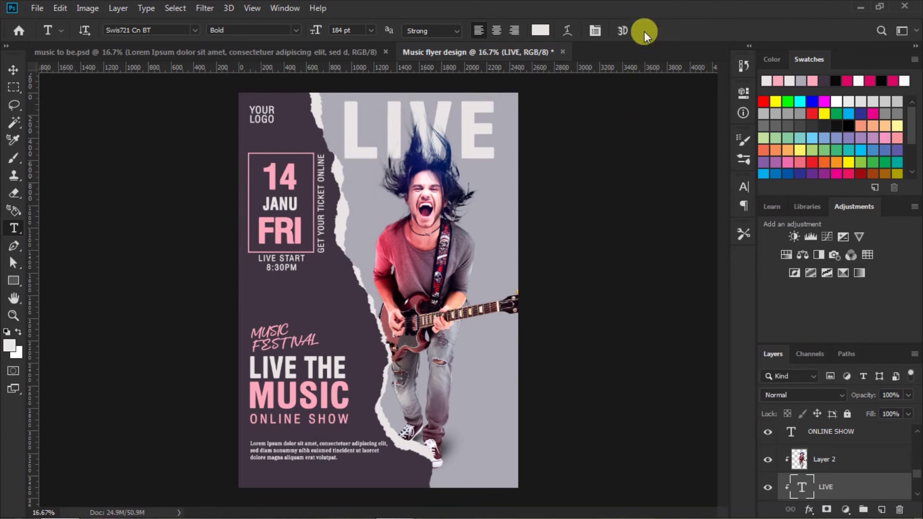
Nudge the LIVE layer into place and fade it to about 24% opacity.
{"action": "left_click", "coordinate": [14, 72]}
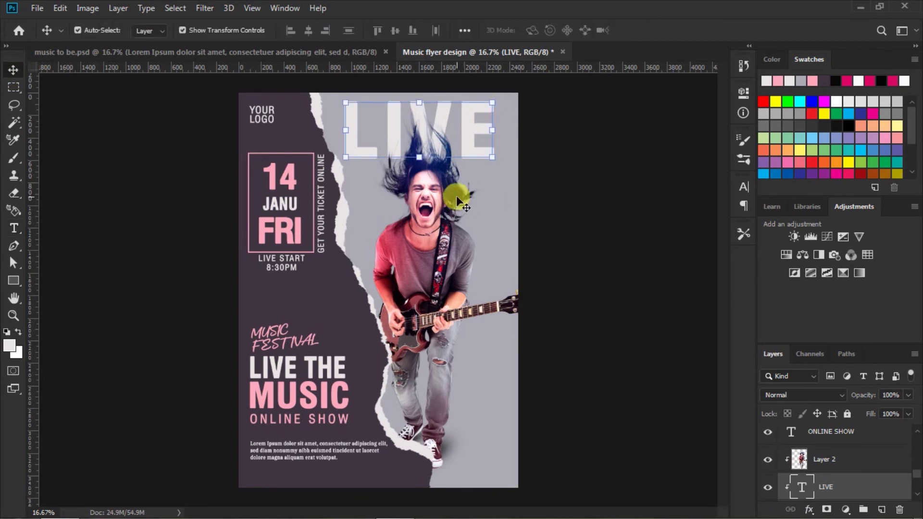
{"action": "left_click_drag", "start_coordinate": [396, 146], "coordinate": [398, 146]}
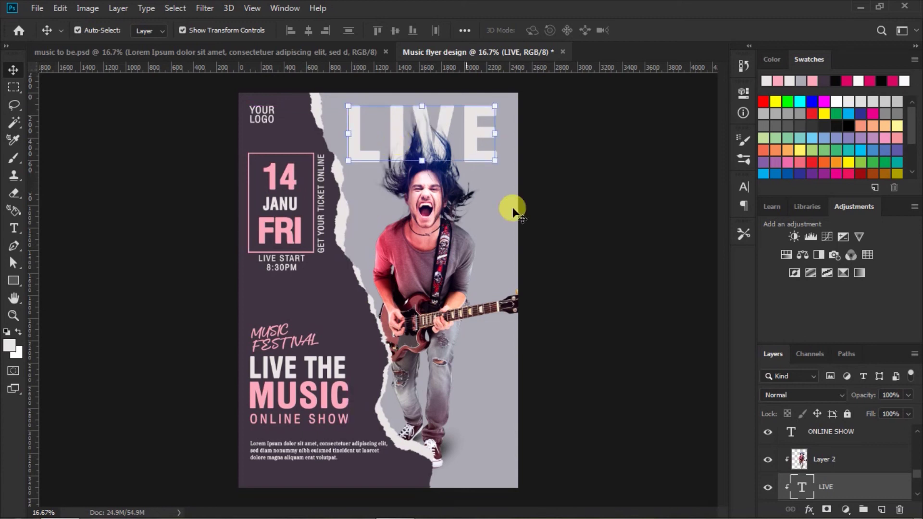
{"action": "left_click", "coordinate": [908, 395]}
{"action": "left_click_drag", "start_coordinate": [909, 411], "coordinate": [864, 411]}
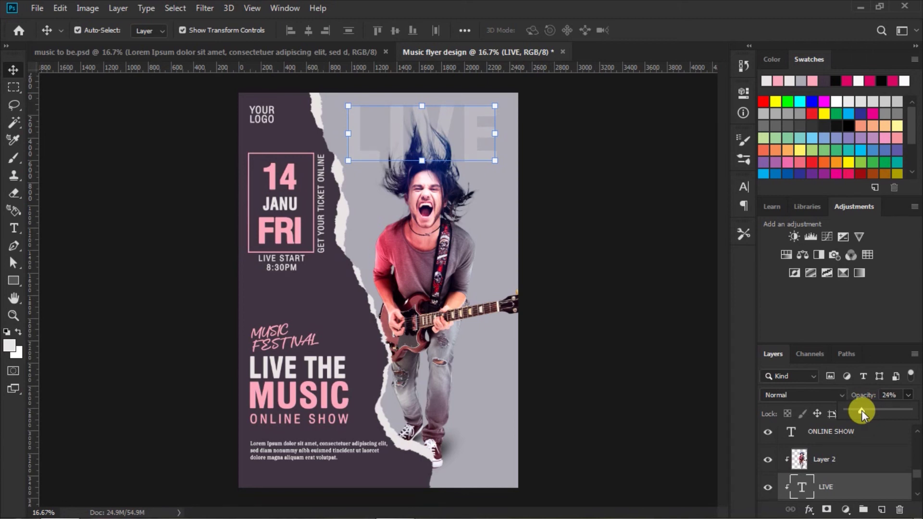
{"action": "left_click", "coordinate": [633, 337]}
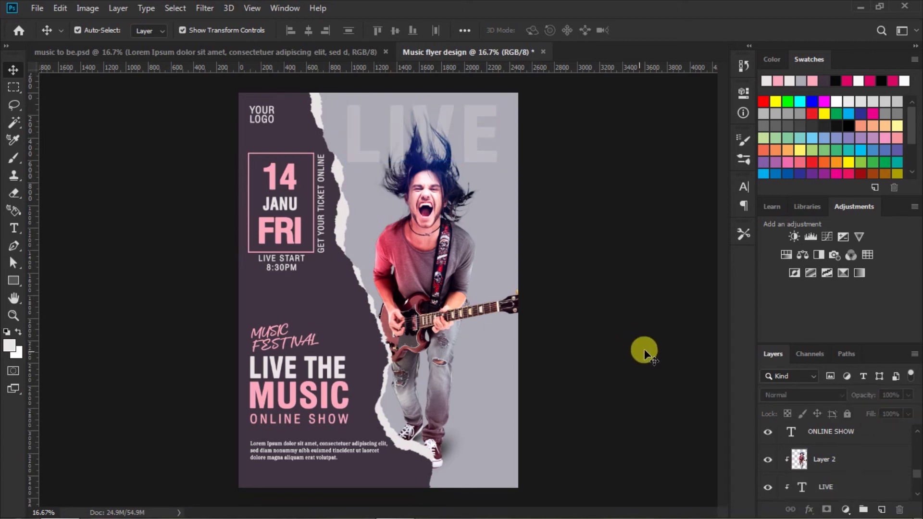
Select Layer 1 and enter a 115 pt font size for the Type tool.
{"action": "scroll", "coordinate": [837, 469], "scroll_direction": "down", "scroll_amount": 1}
{"action": "scroll", "coordinate": [837, 469], "scroll_direction": "down", "scroll_amount": 1}
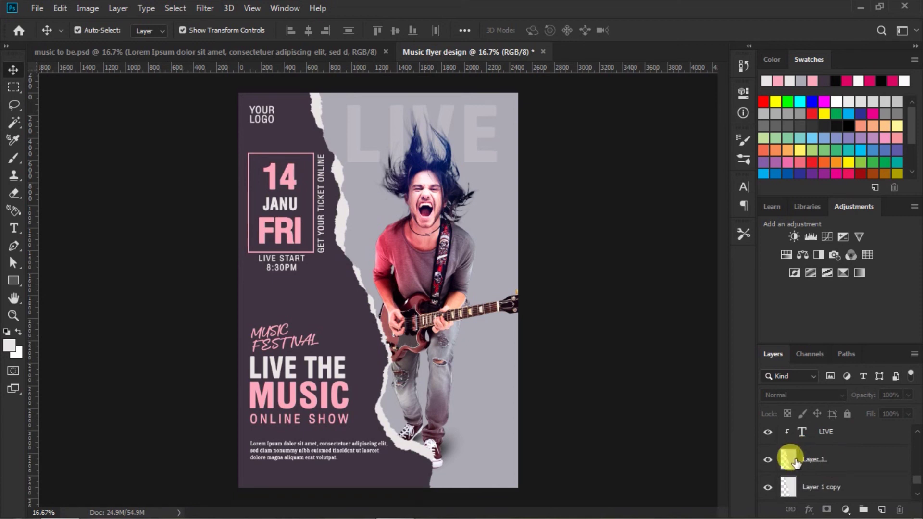
{"action": "left_click", "coordinate": [789, 459]}
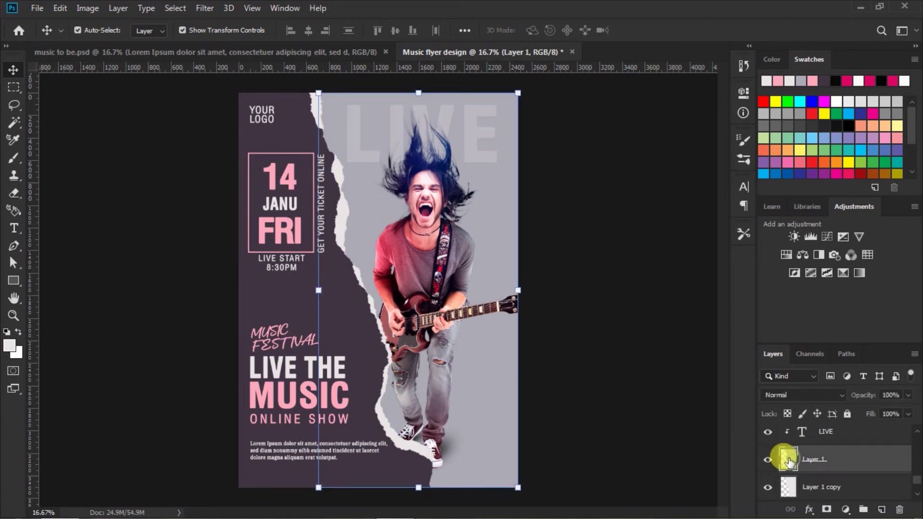
{"action": "left_click", "coordinate": [15, 228]}
{"action": "left_click", "coordinate": [336, 24]}
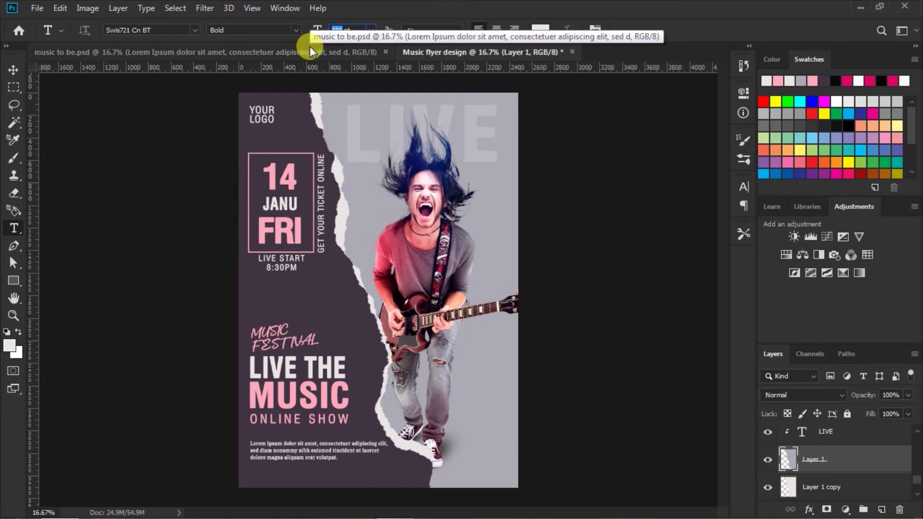
{"action": "type", "text": "115"}
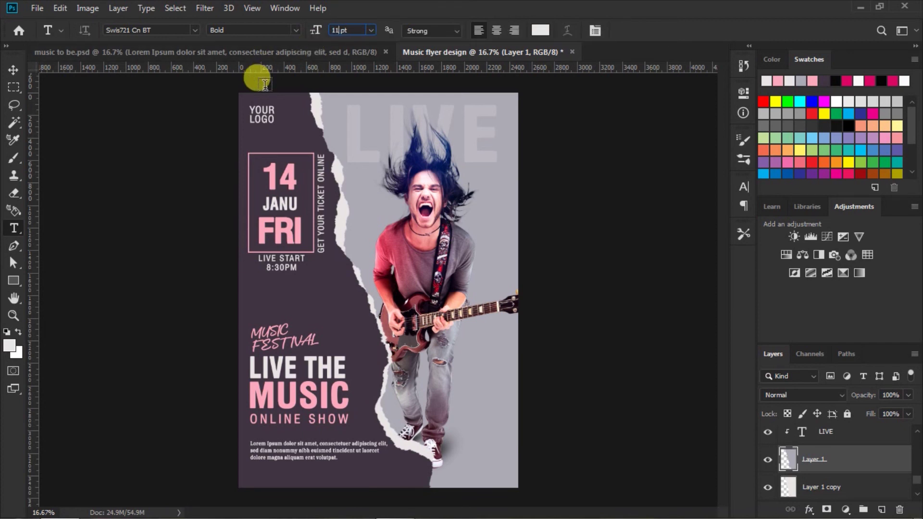
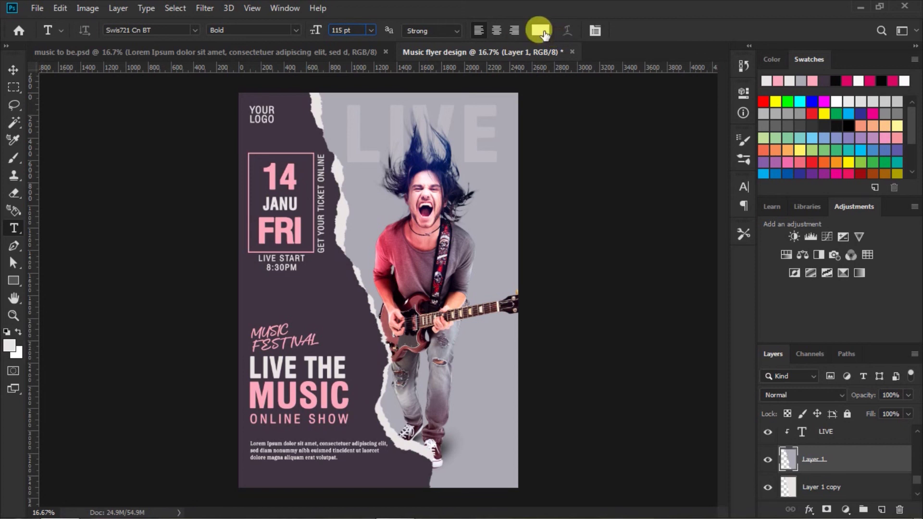
Type the word SHOW directly beneath LIVE, nudge it into place and commit it.
{"action": "left_click", "coordinate": [367, 198]}
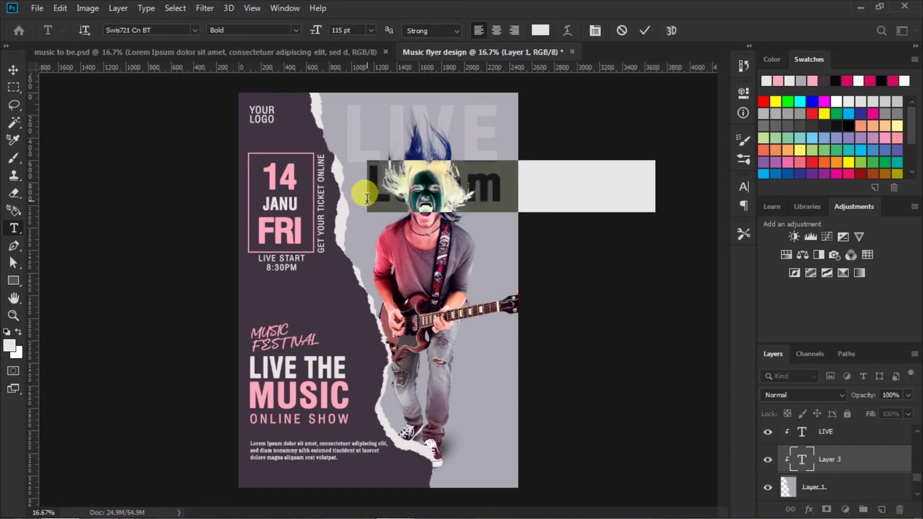
{"action": "type", "text": "SHOW"}
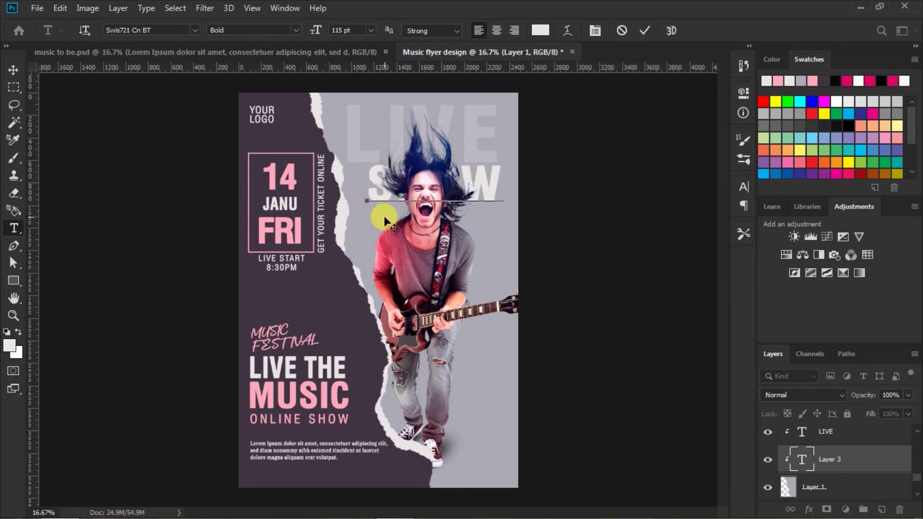
{"action": "left_click_drag", "start_coordinate": [385, 218], "coordinate": [380, 219]}
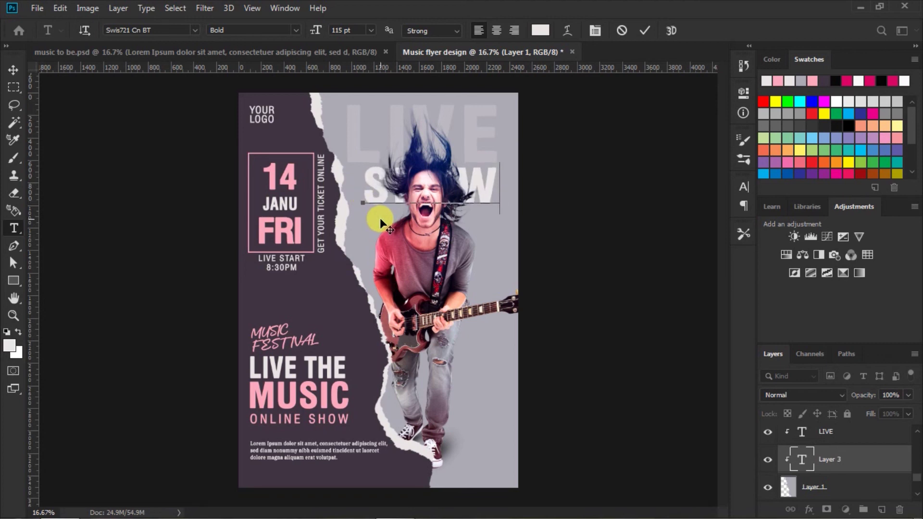
{"action": "left_click", "coordinate": [645, 31]}
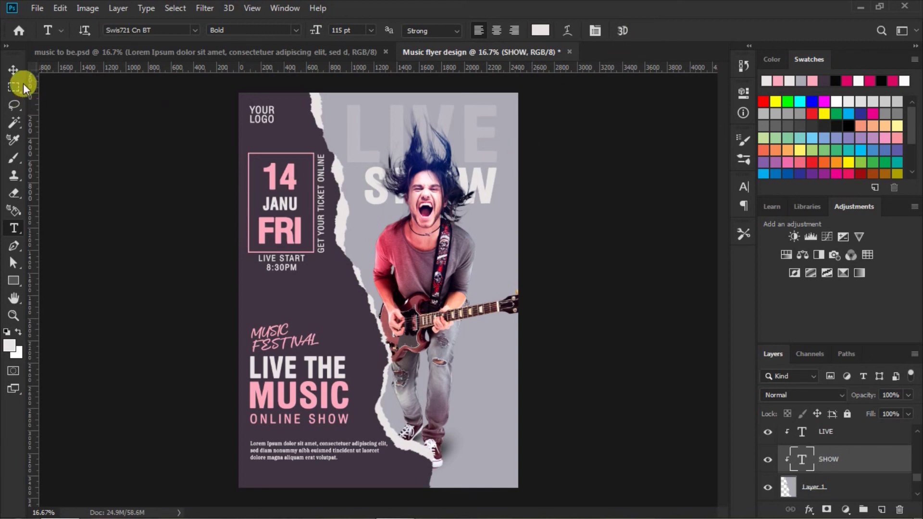
{"action": "left_click", "coordinate": [14, 71]}
{"action": "left_click", "coordinate": [909, 395]}
Fade SHOW to 24% opacity, then shift LIVE and SHOW together 65 px right.
{"action": "left_click_drag", "start_coordinate": [910, 410], "coordinate": [861, 412]}
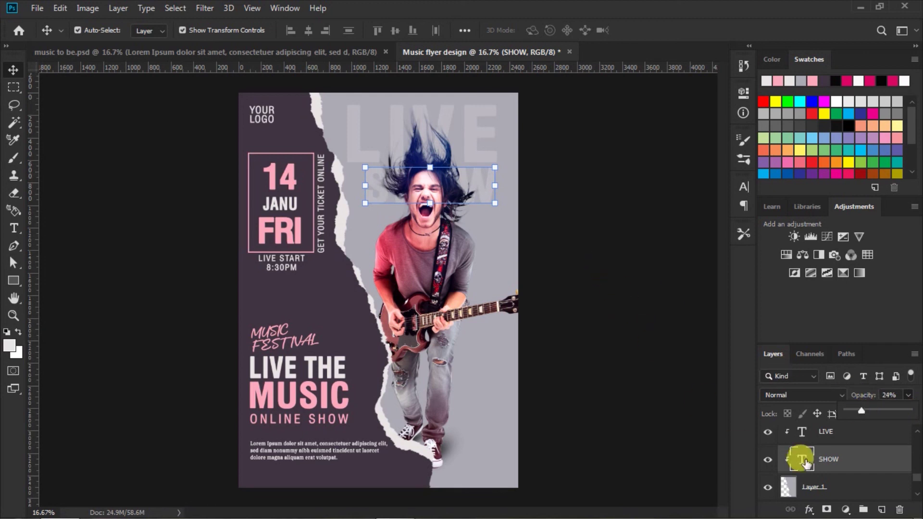
{"action": "left_click", "coordinate": [828, 433], "text": "shift"}
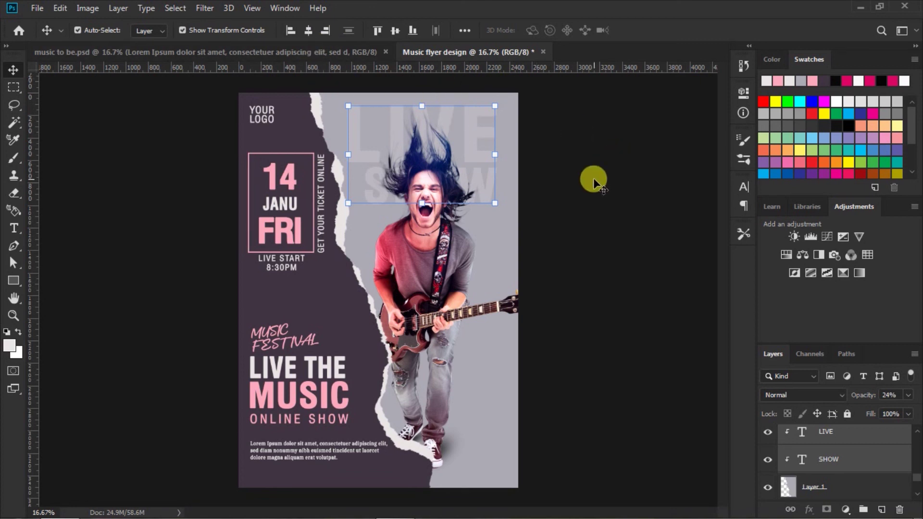
{"action": "left_click_drag", "start_coordinate": [475, 149], "coordinate": [481, 153]}
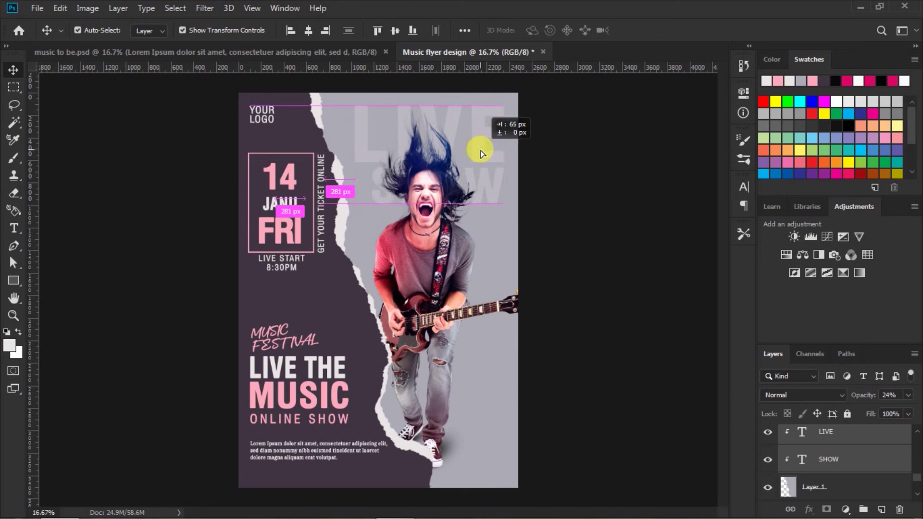
{"action": "left_click_drag", "start_coordinate": [481, 153], "coordinate": [478, 153]}
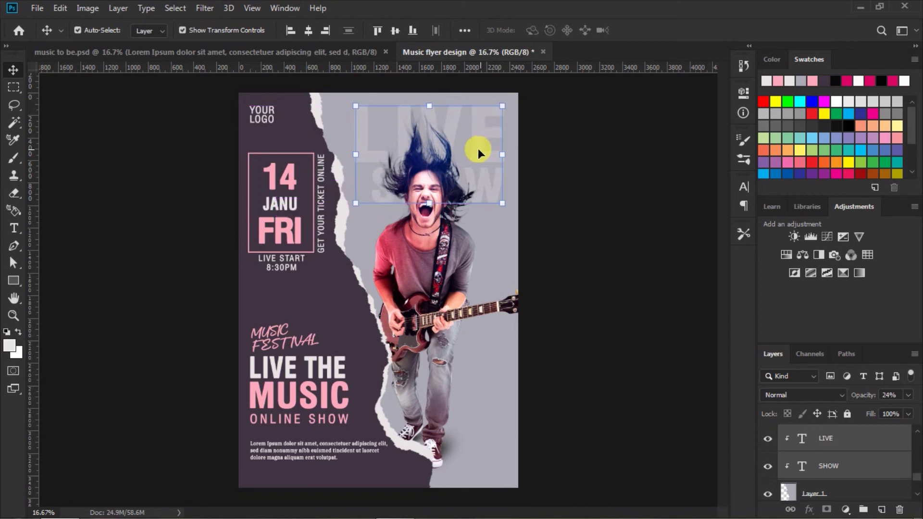
{"action": "left_click", "coordinate": [590, 171]}
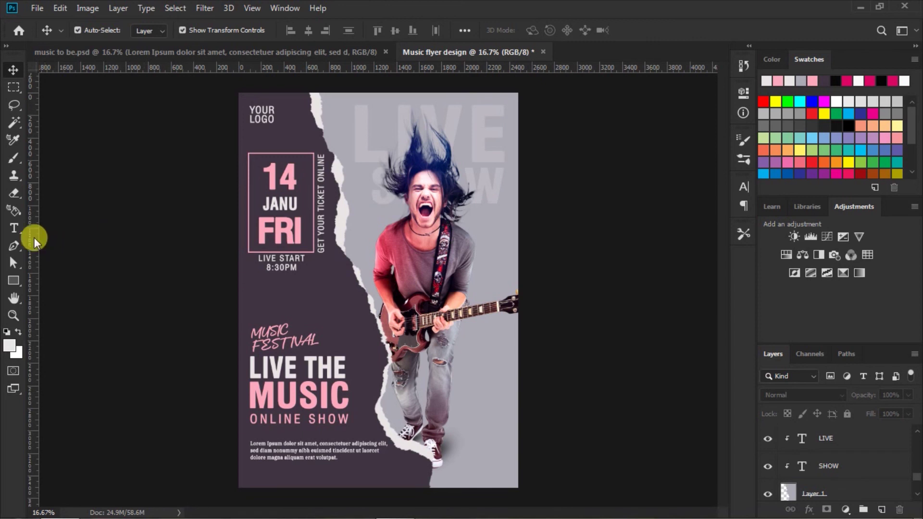
Set the Type tool to Roman font style at 24 pt.
{"action": "left_click", "coordinate": [15, 228]}
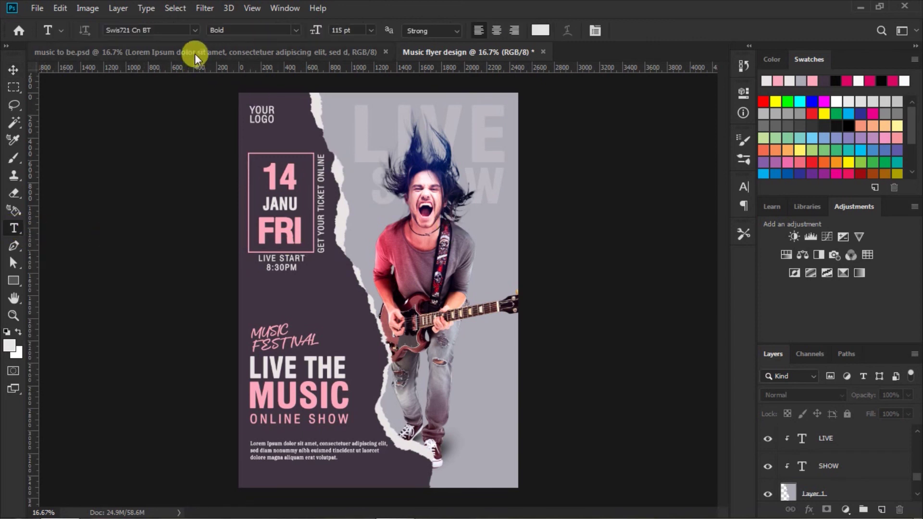
{"action": "left_click", "coordinate": [294, 29]}
{"action": "left_click", "coordinate": [265, 40]}
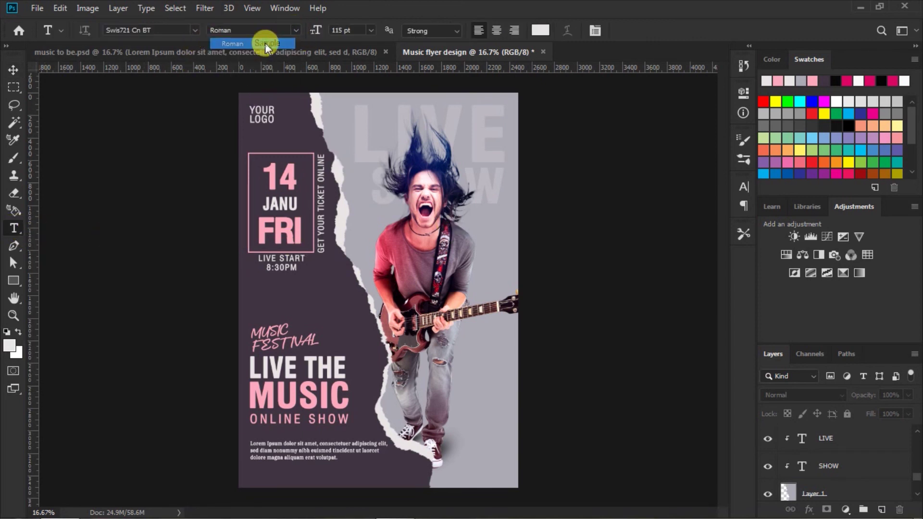
{"action": "left_click", "coordinate": [370, 30]}
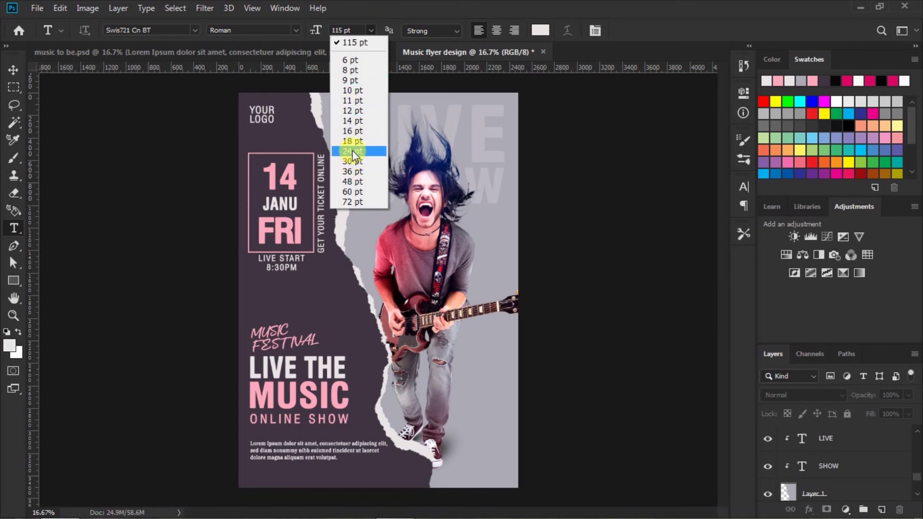
{"action": "left_click", "coordinate": [351, 143]}
{"action": "left_click", "coordinate": [538, 30]}
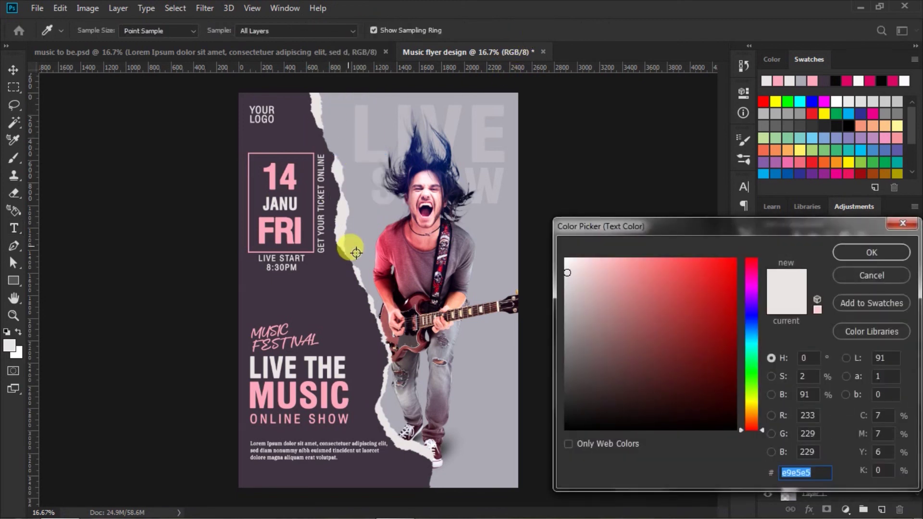
{"action": "left_click", "coordinate": [327, 281]}
{"action": "left_click", "coordinate": [871, 252]}
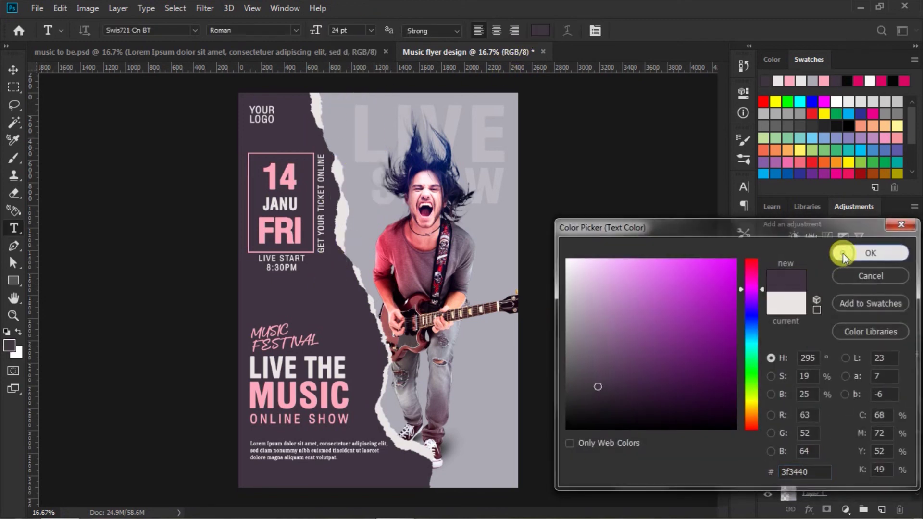
{"action": "left_click", "coordinate": [390, 406]}
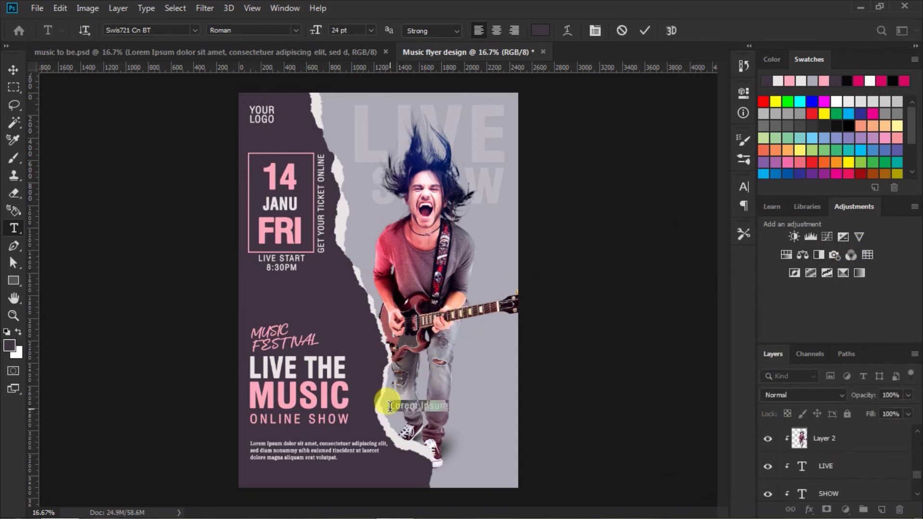
{"action": "type", "text": "W"}
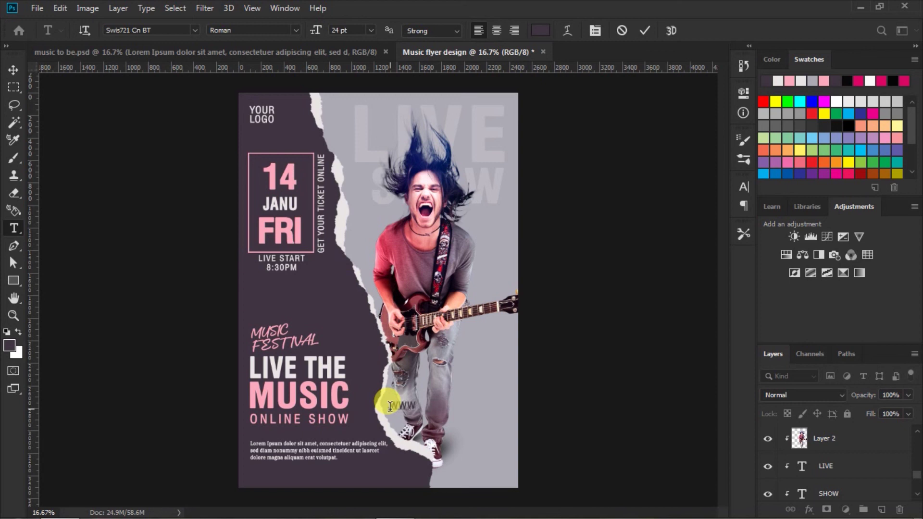
{"action": "type", "text": ".YOURW"}
{"action": "type", "text": "EBSITE.COM"}
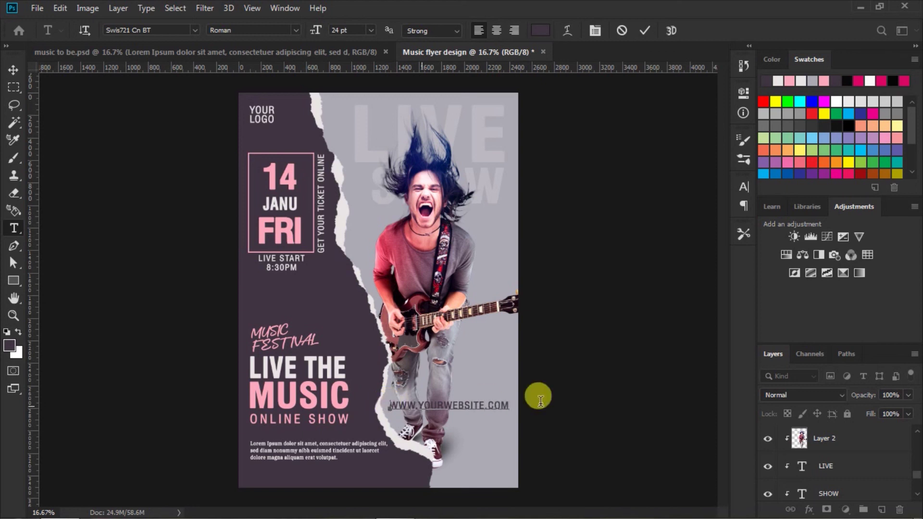
{"action": "key", "text": "ctrl+a"}
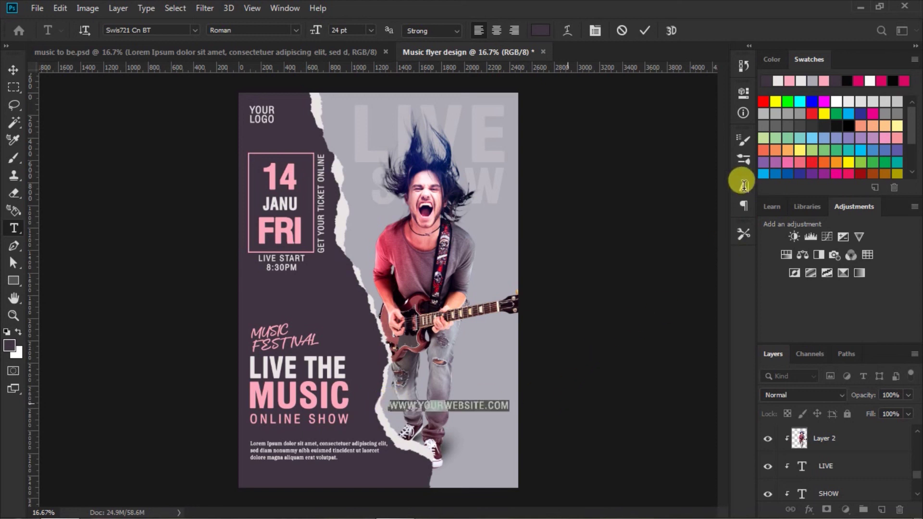
{"action": "left_click", "coordinate": [745, 186]}
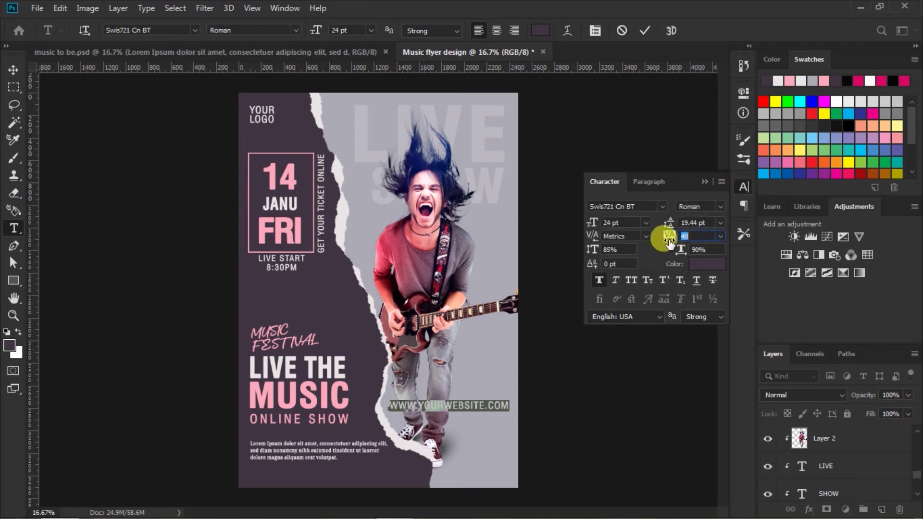
{"action": "left_click_drag", "start_coordinate": [672, 246], "coordinate": [673, 244]}
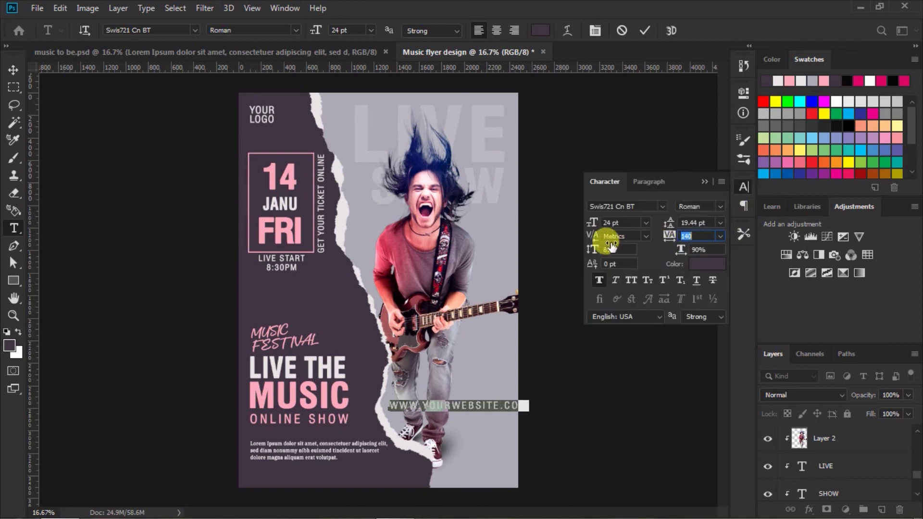
{"action": "left_click", "coordinate": [645, 31]}
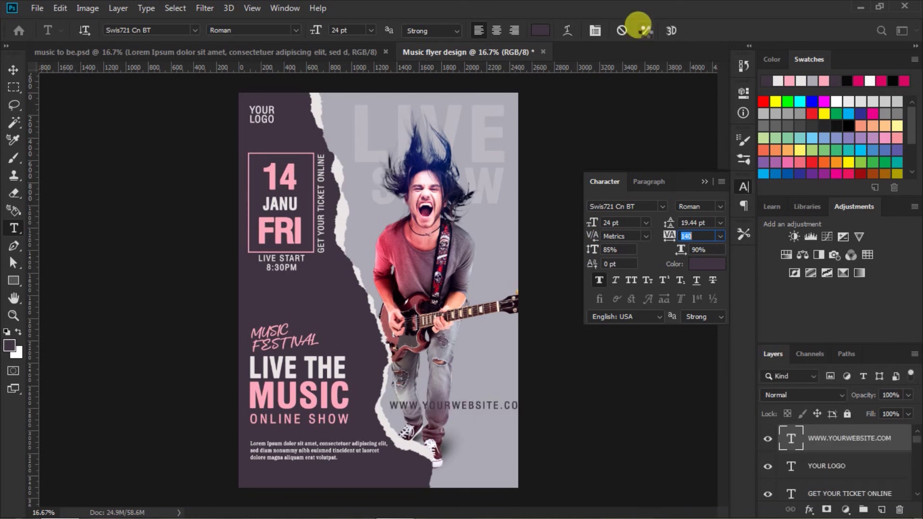
{"action": "left_click", "coordinate": [705, 183]}
{"action": "left_click", "coordinate": [14, 70]}
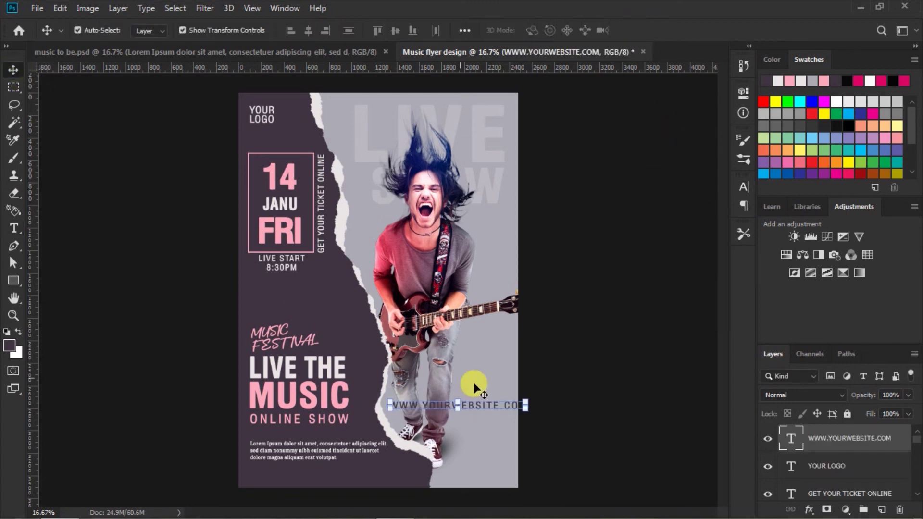
Rotate the URL text -90° and move it to the flyer's right edge near the bottom.
{"action": "left_click", "coordinate": [526, 403]}
{"action": "mouse_move", "coordinate": [539, 393]}
{"action": "left_mouse_down"}
{"action": "mouse_move", "coordinate": [464, 311]}
{"action": "mouse_move", "coordinate": [453, 311]}
{"action": "left_mouse_up"}
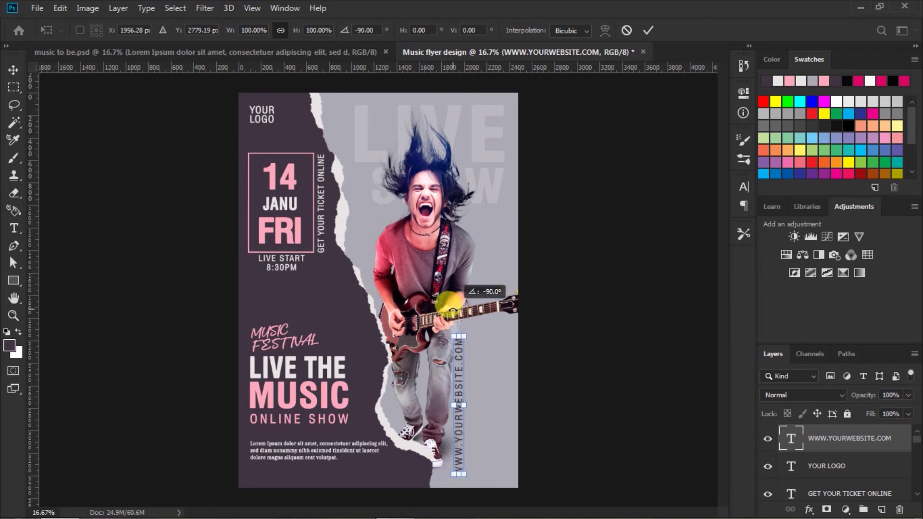
{"action": "left_click", "coordinate": [649, 30]}
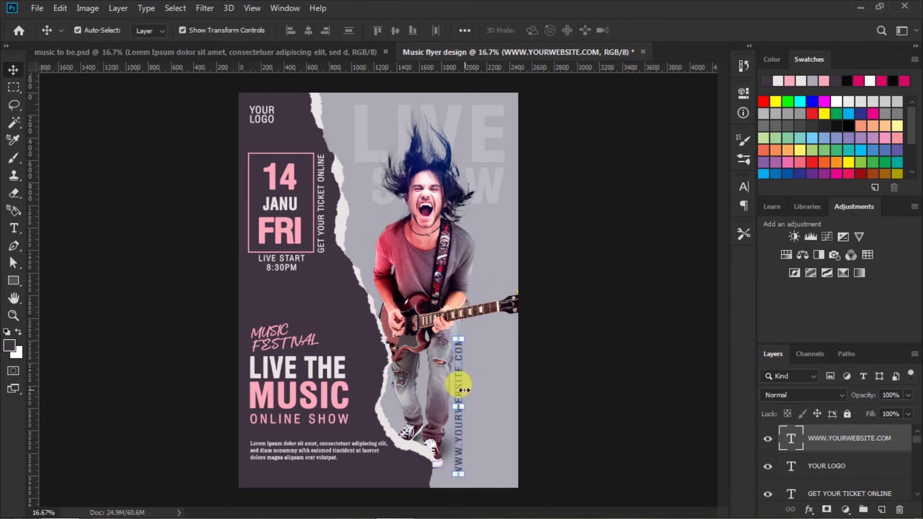
{"action": "left_click_drag", "start_coordinate": [461, 390], "coordinate": [507, 389]}
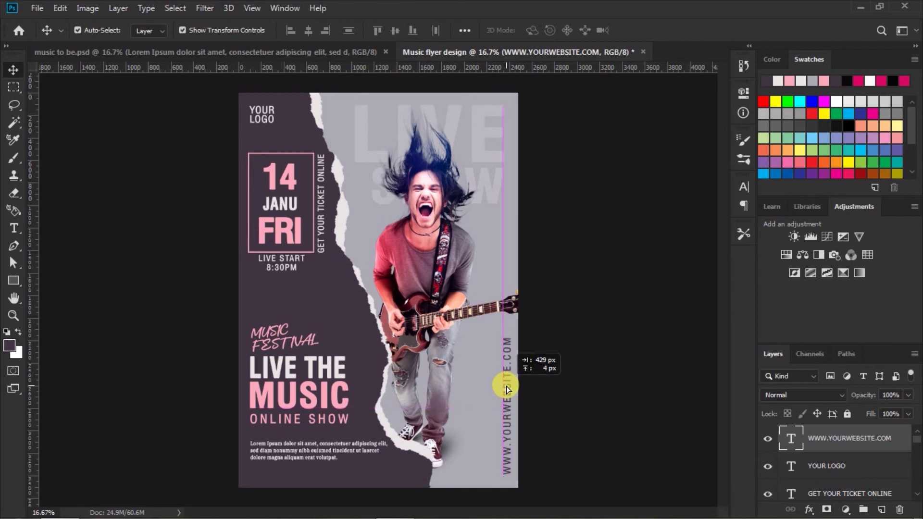
{"action": "left_click_drag", "start_coordinate": [506, 387], "coordinate": [506, 387]}
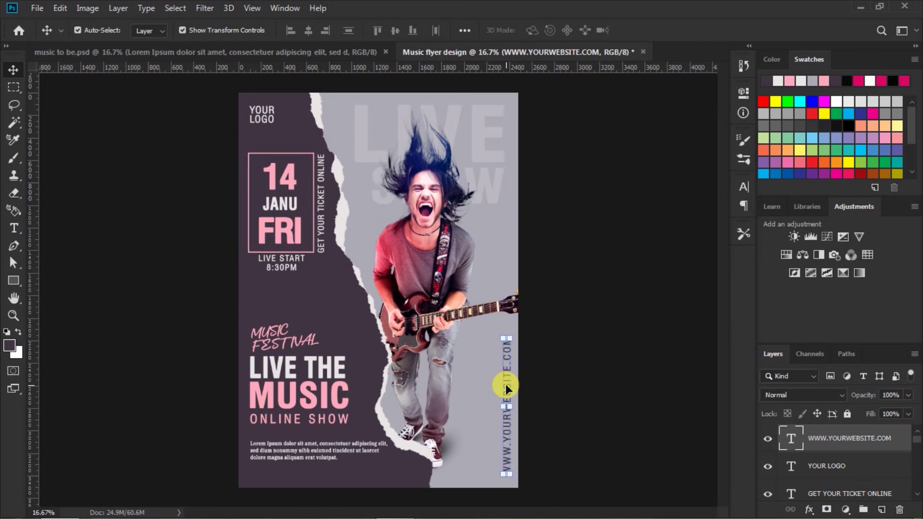
{"action": "left_click", "coordinate": [577, 388]}
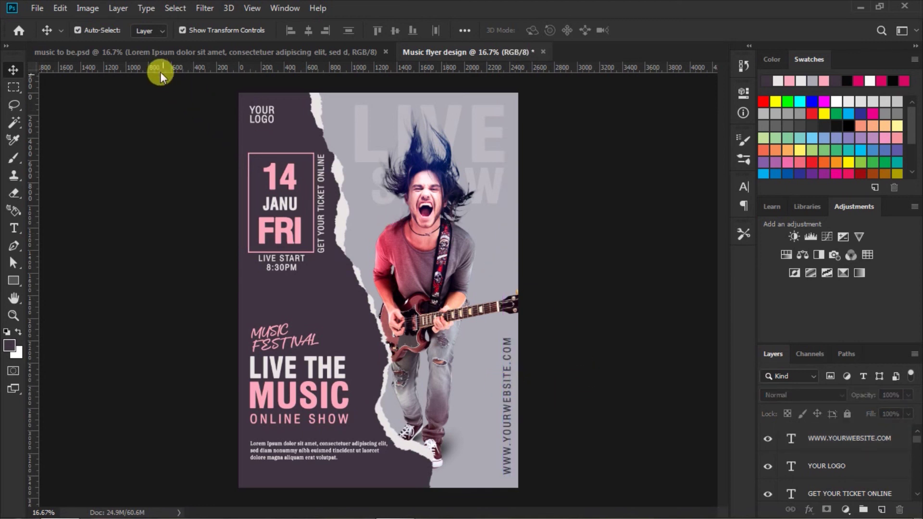
{"action": "left_click", "coordinate": [157, 51]}
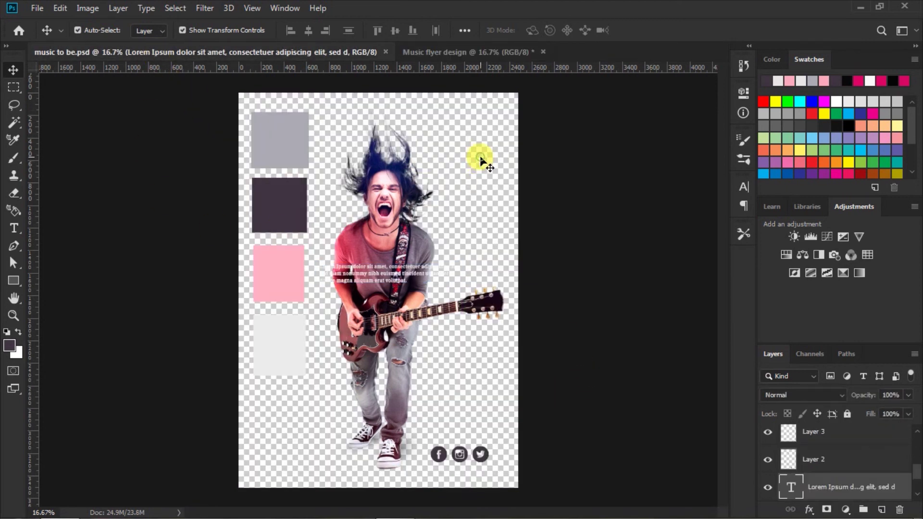
Drag the Facebook, Instagram and Twitter icons into the flyer's bottom-right corner, realigning the vertical URL beside them.
{"action": "left_click", "coordinate": [438, 452]}
{"action": "scroll", "coordinate": [808, 450], "scroll_direction": "up", "scroll_amount": 1}
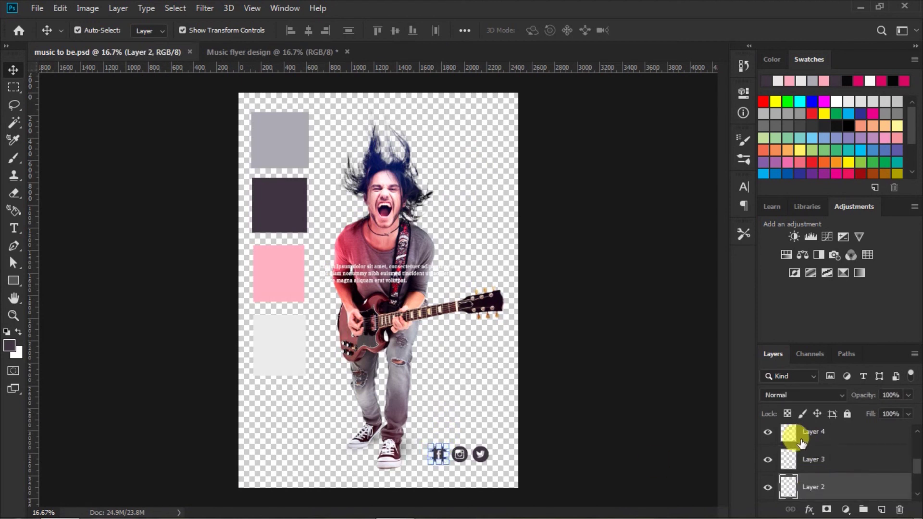
{"action": "left_click", "coordinate": [801, 440], "text": "shift"}
{"action": "left_click_drag", "start_coordinate": [481, 466], "coordinate": [426, 365]}
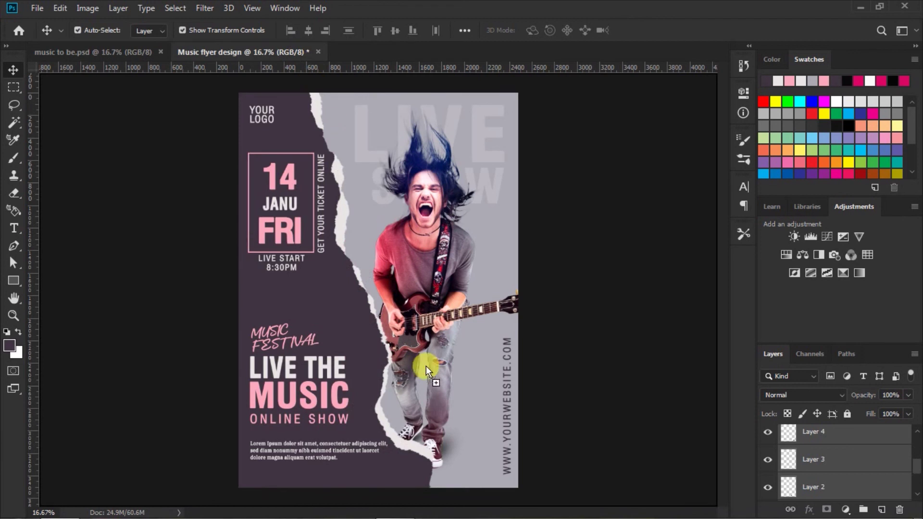
{"action": "left_click_drag", "start_coordinate": [477, 463], "coordinate": [486, 475]}
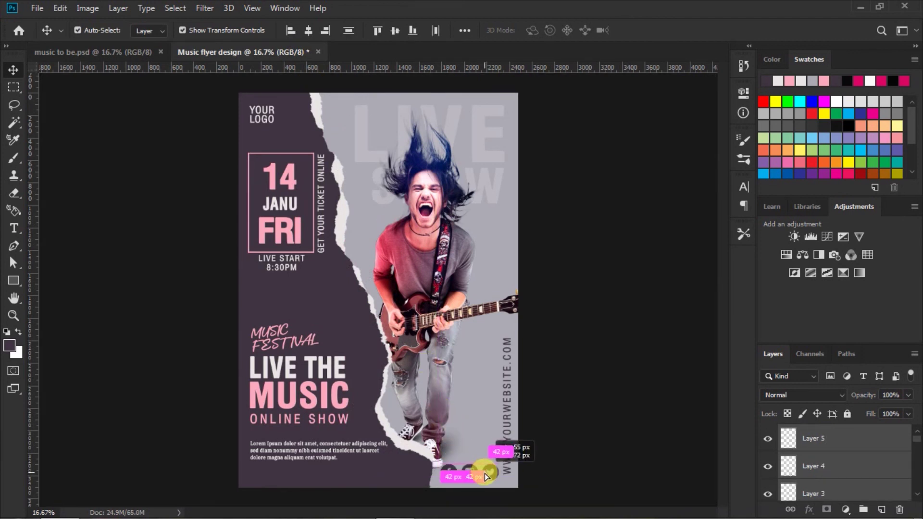
{"action": "left_click_drag", "start_coordinate": [485, 476], "coordinate": [487, 476]}
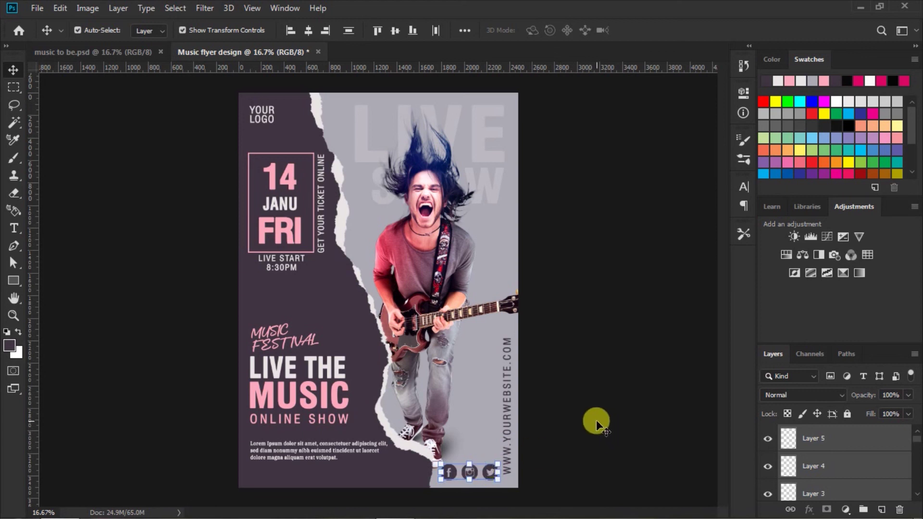
{"action": "left_click", "coordinate": [596, 419]}
{"action": "left_click_drag", "start_coordinate": [509, 421], "coordinate": [508, 396]}
{"action": "left_click", "coordinate": [596, 387]}
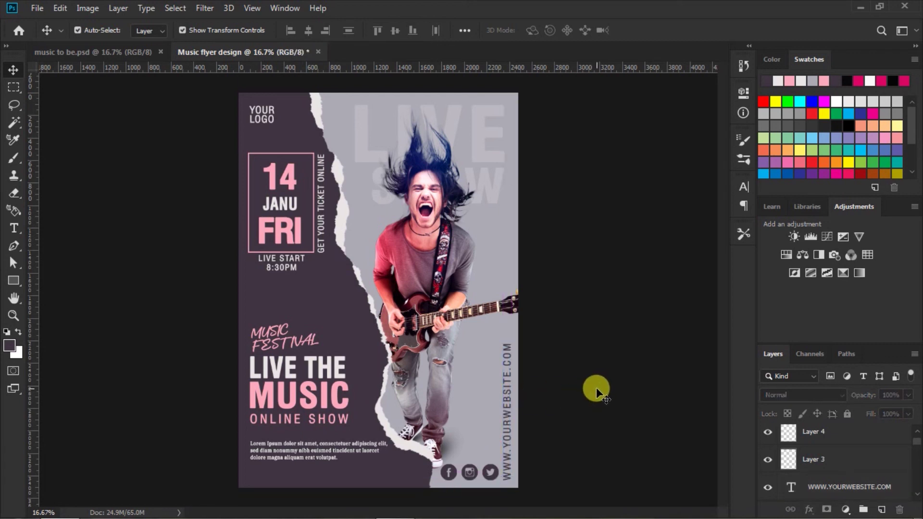